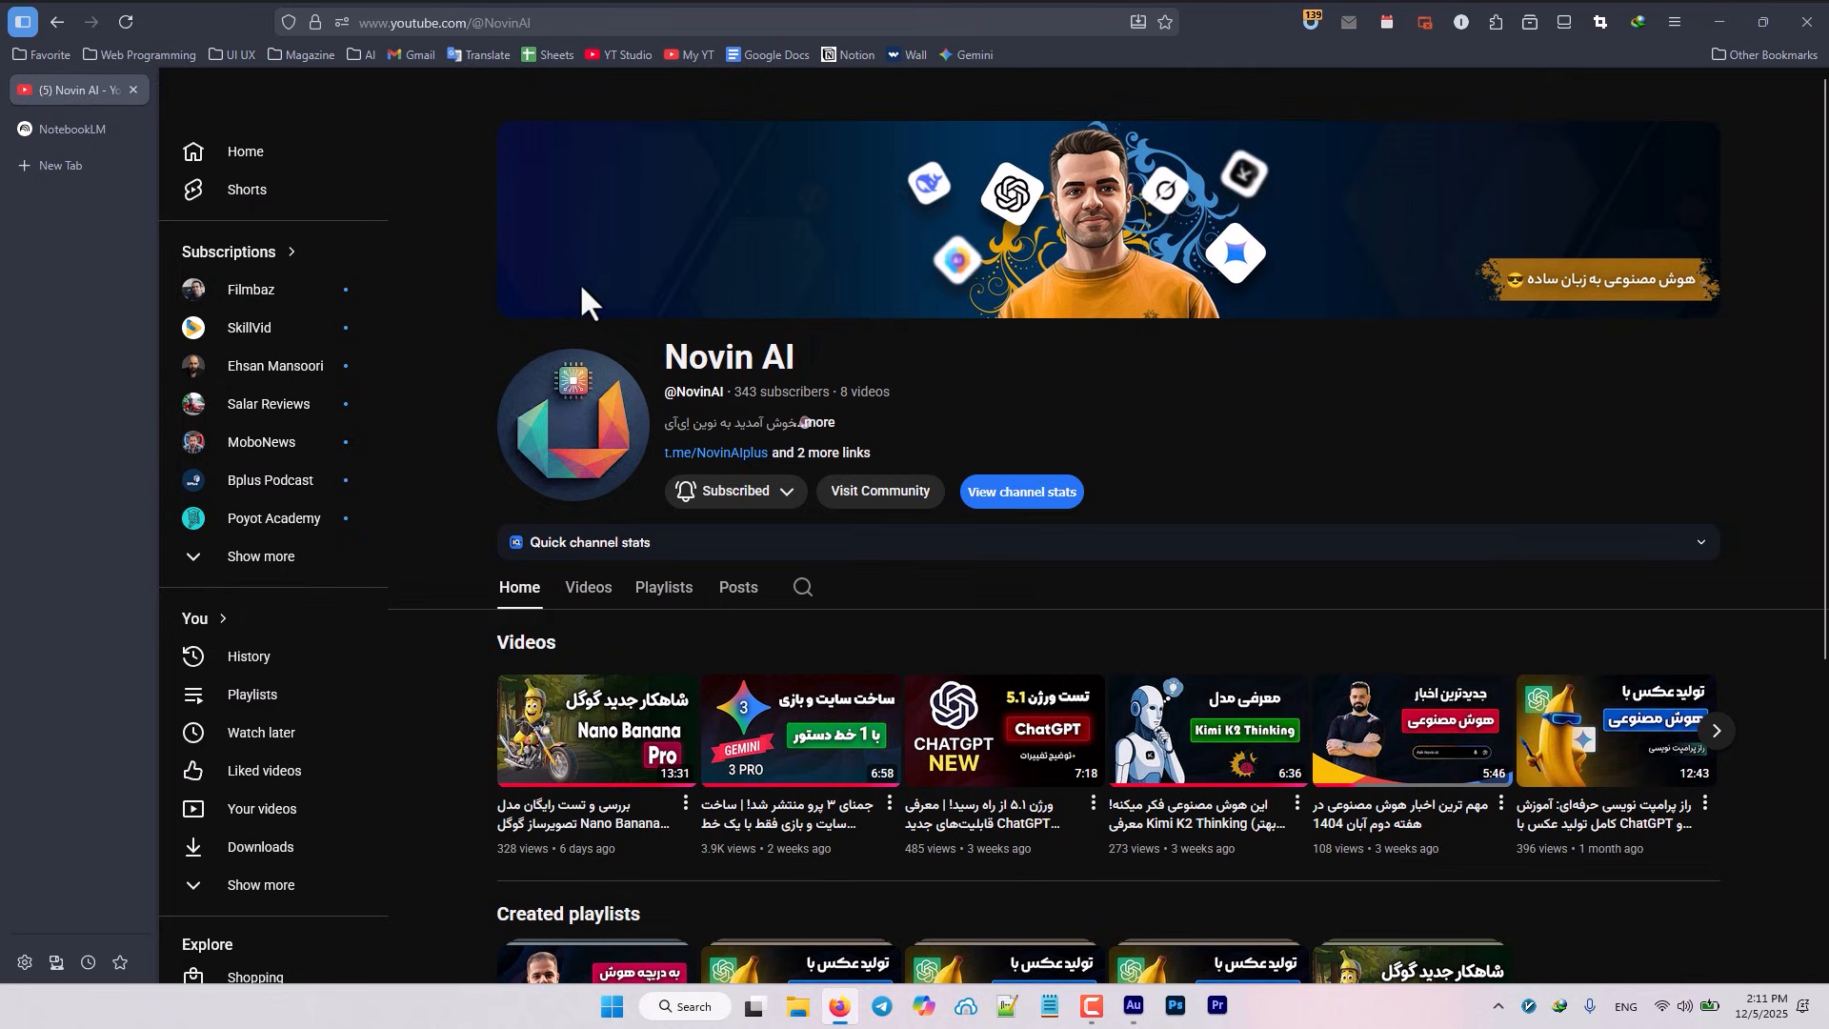
Switch to NotebookLM and review the available output languages, leaving the language override unchanged
{"action": "left_click", "coordinate": [65, 129]}
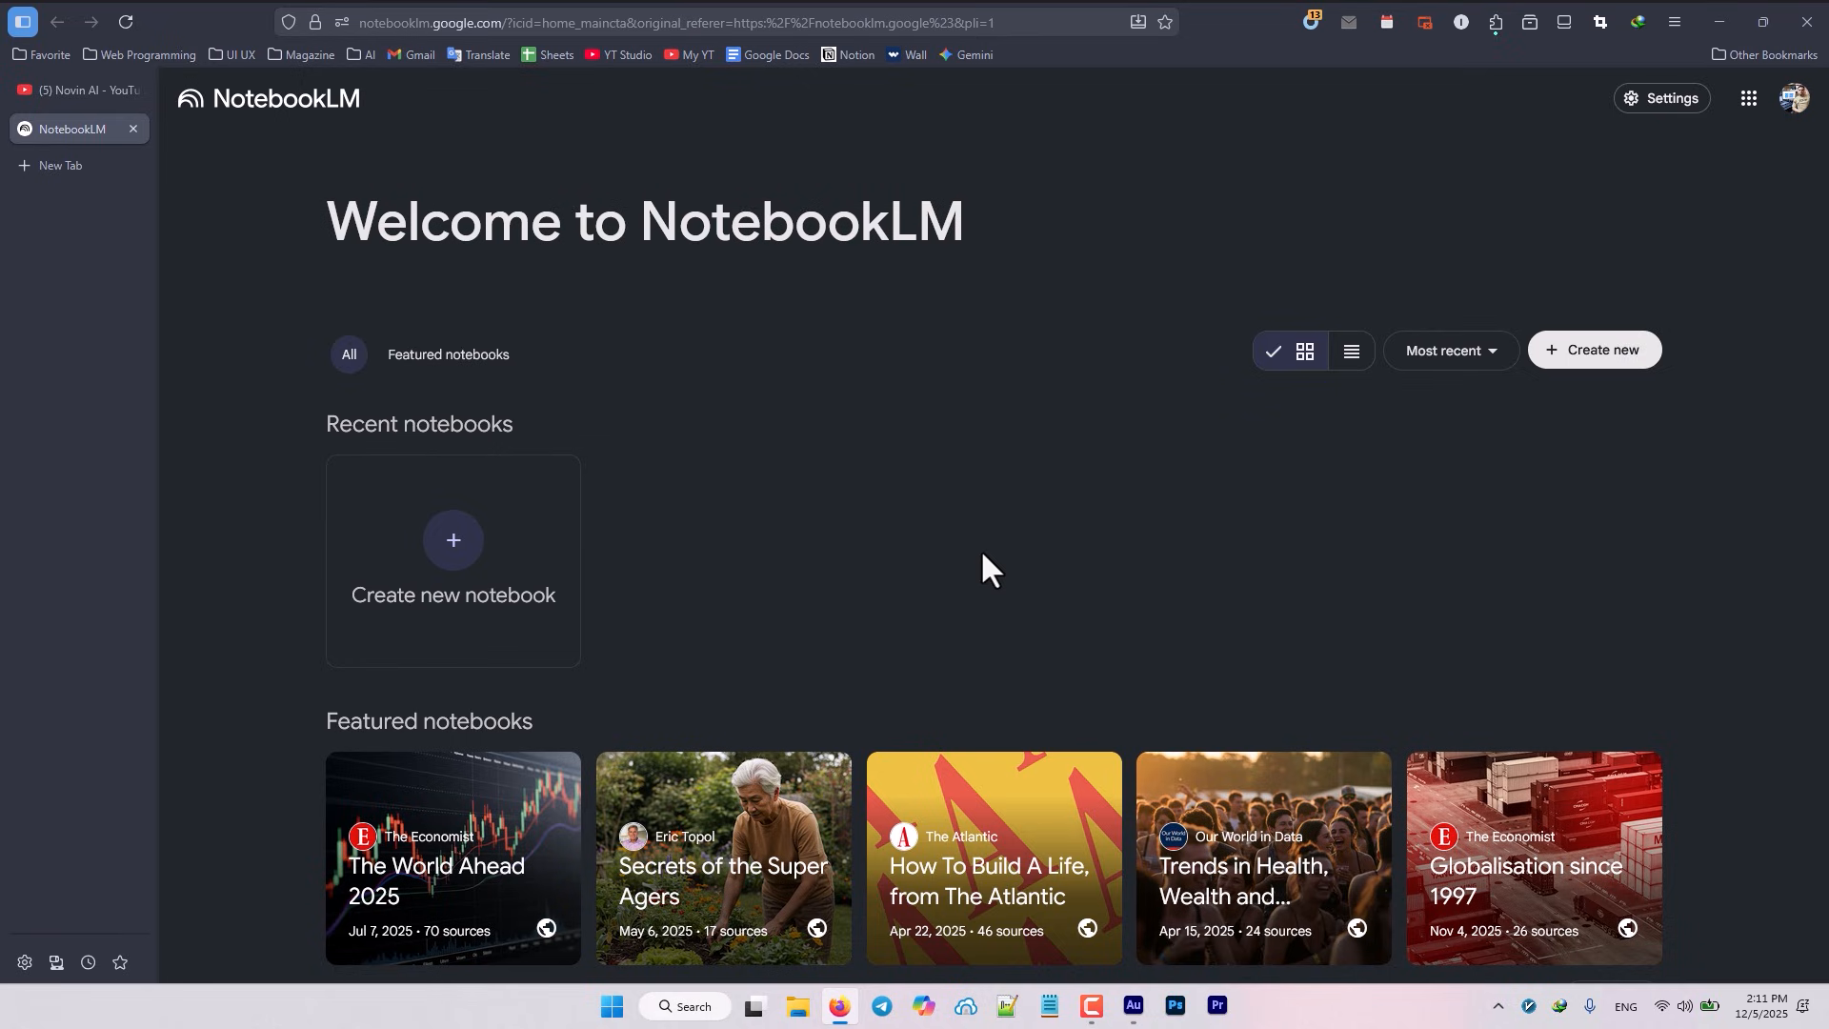
{"action": "left_click", "coordinate": [1662, 99]}
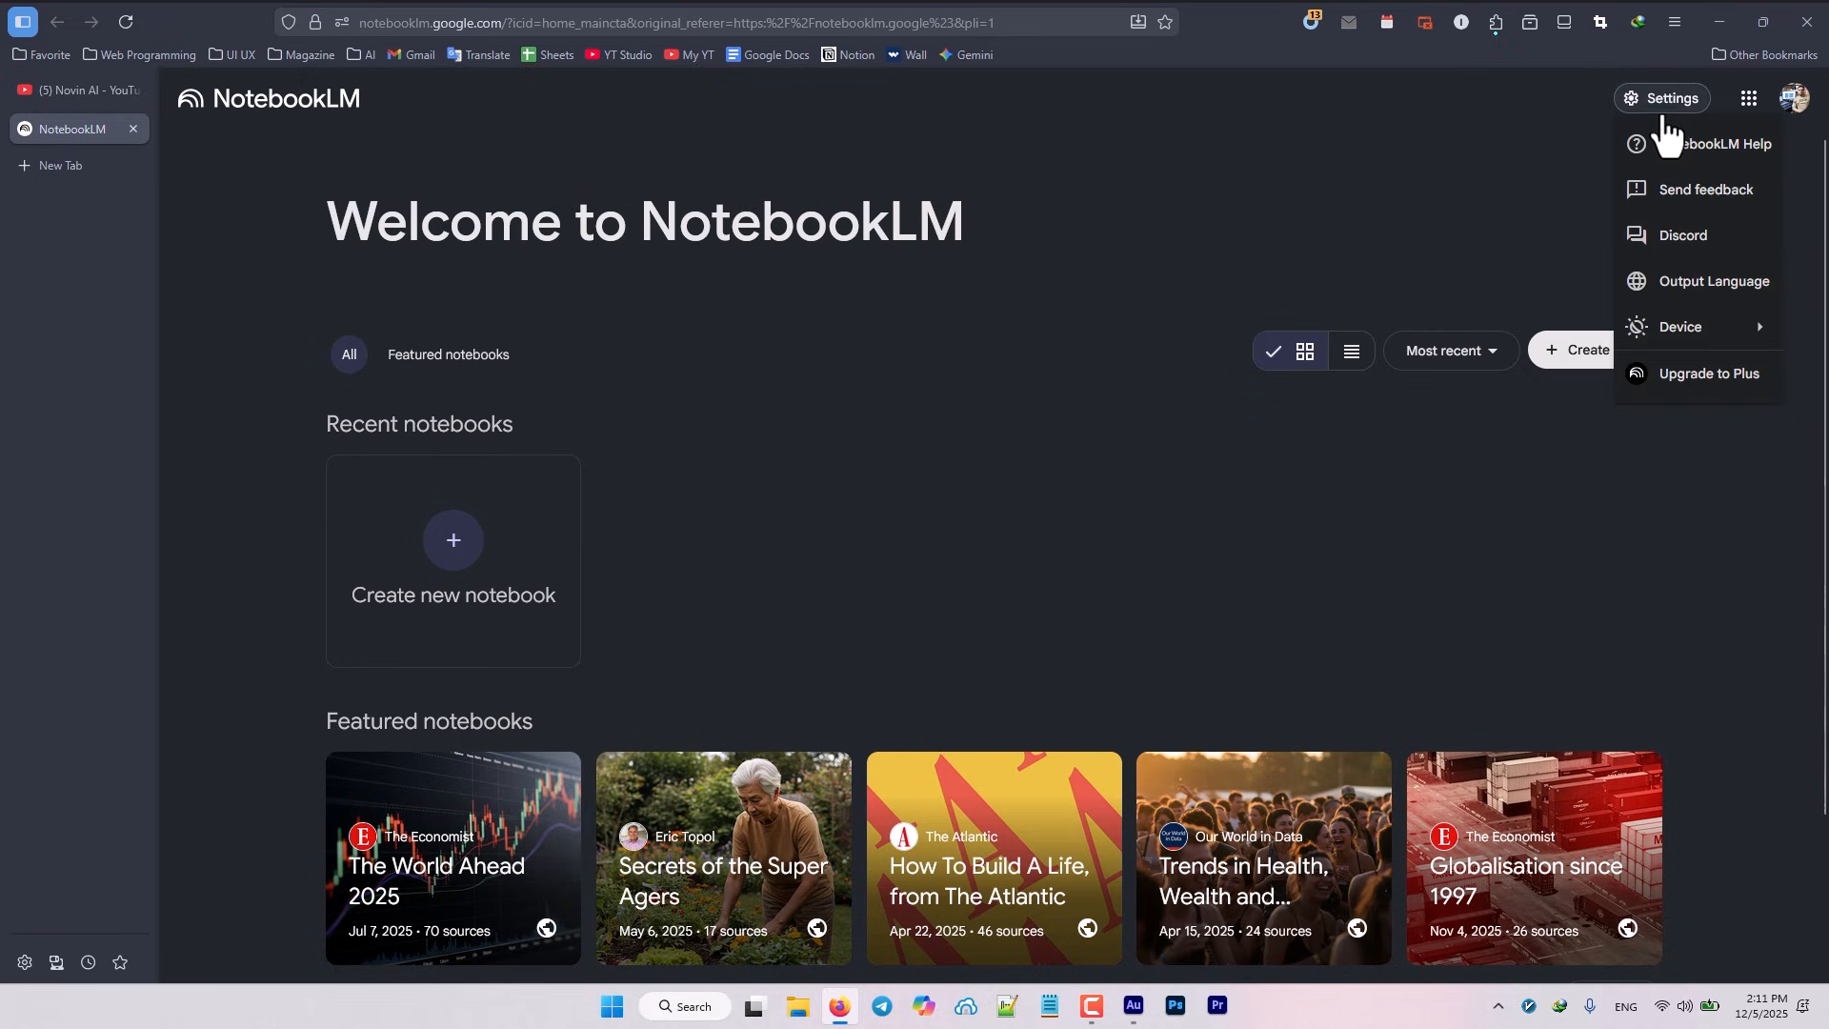
{"action": "left_click", "coordinate": [1708, 288]}
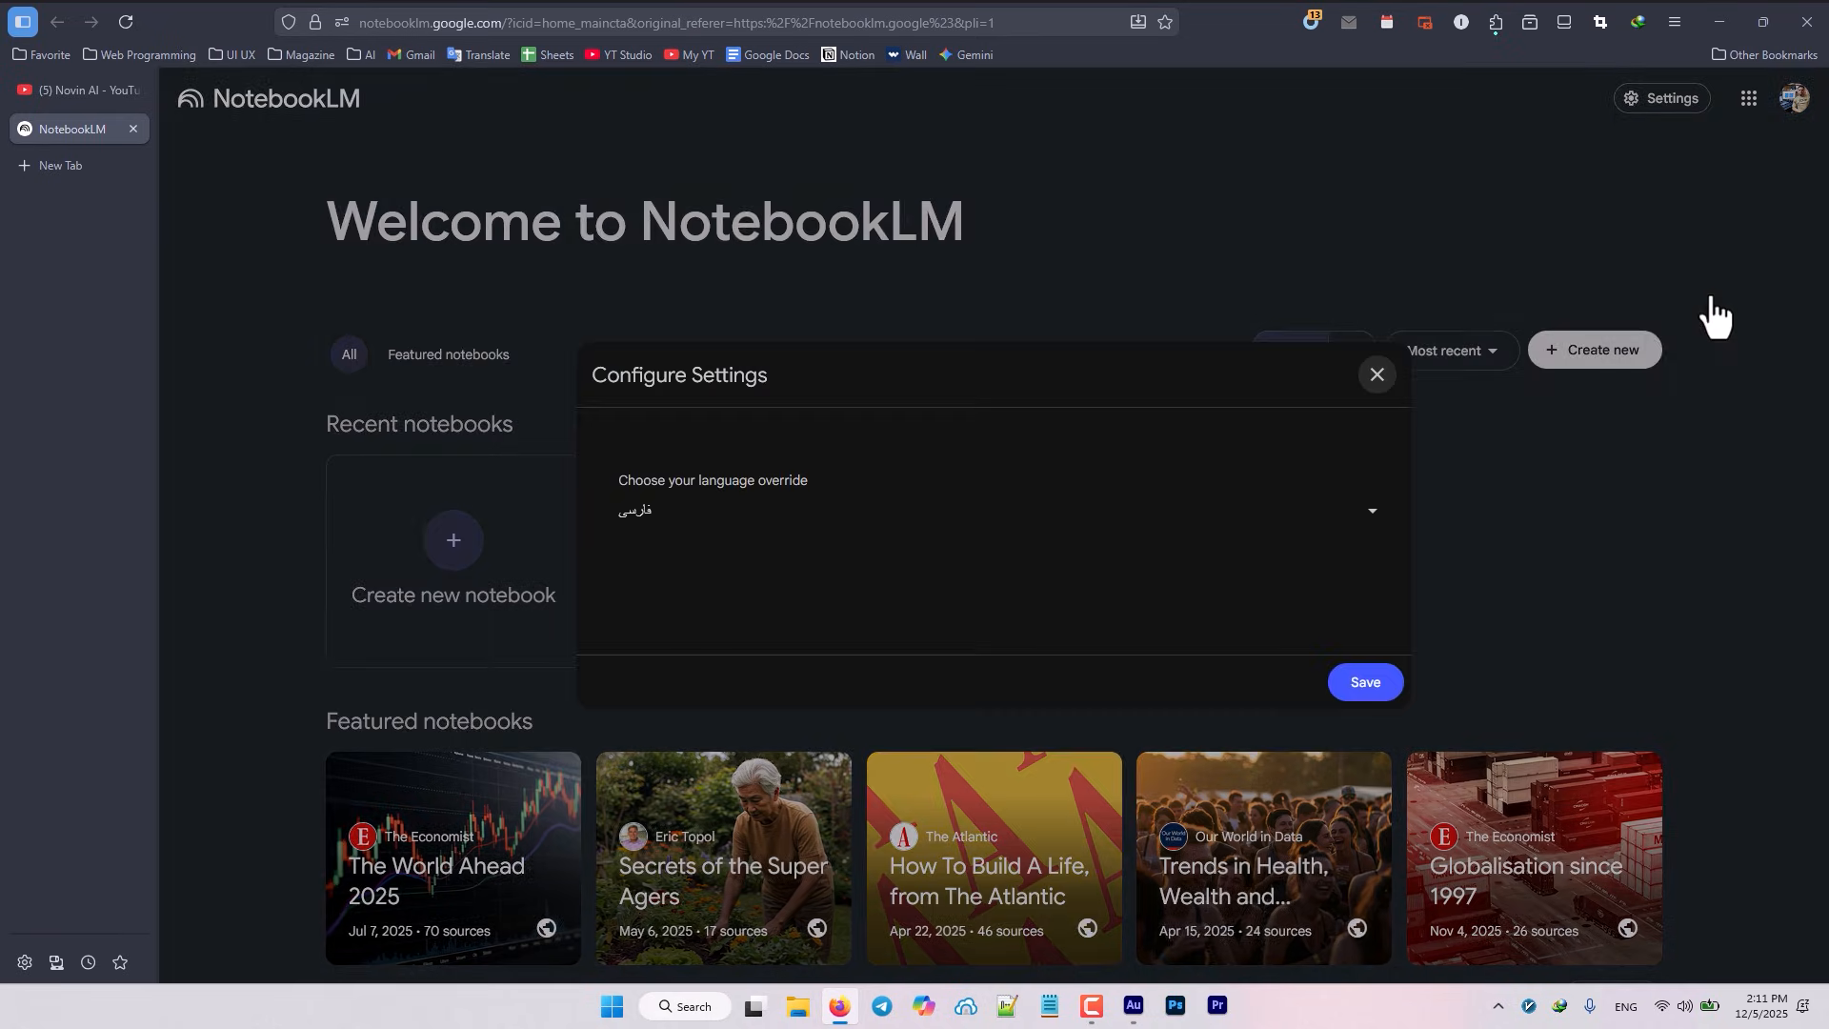
{"action": "left_click", "coordinate": [695, 522]}
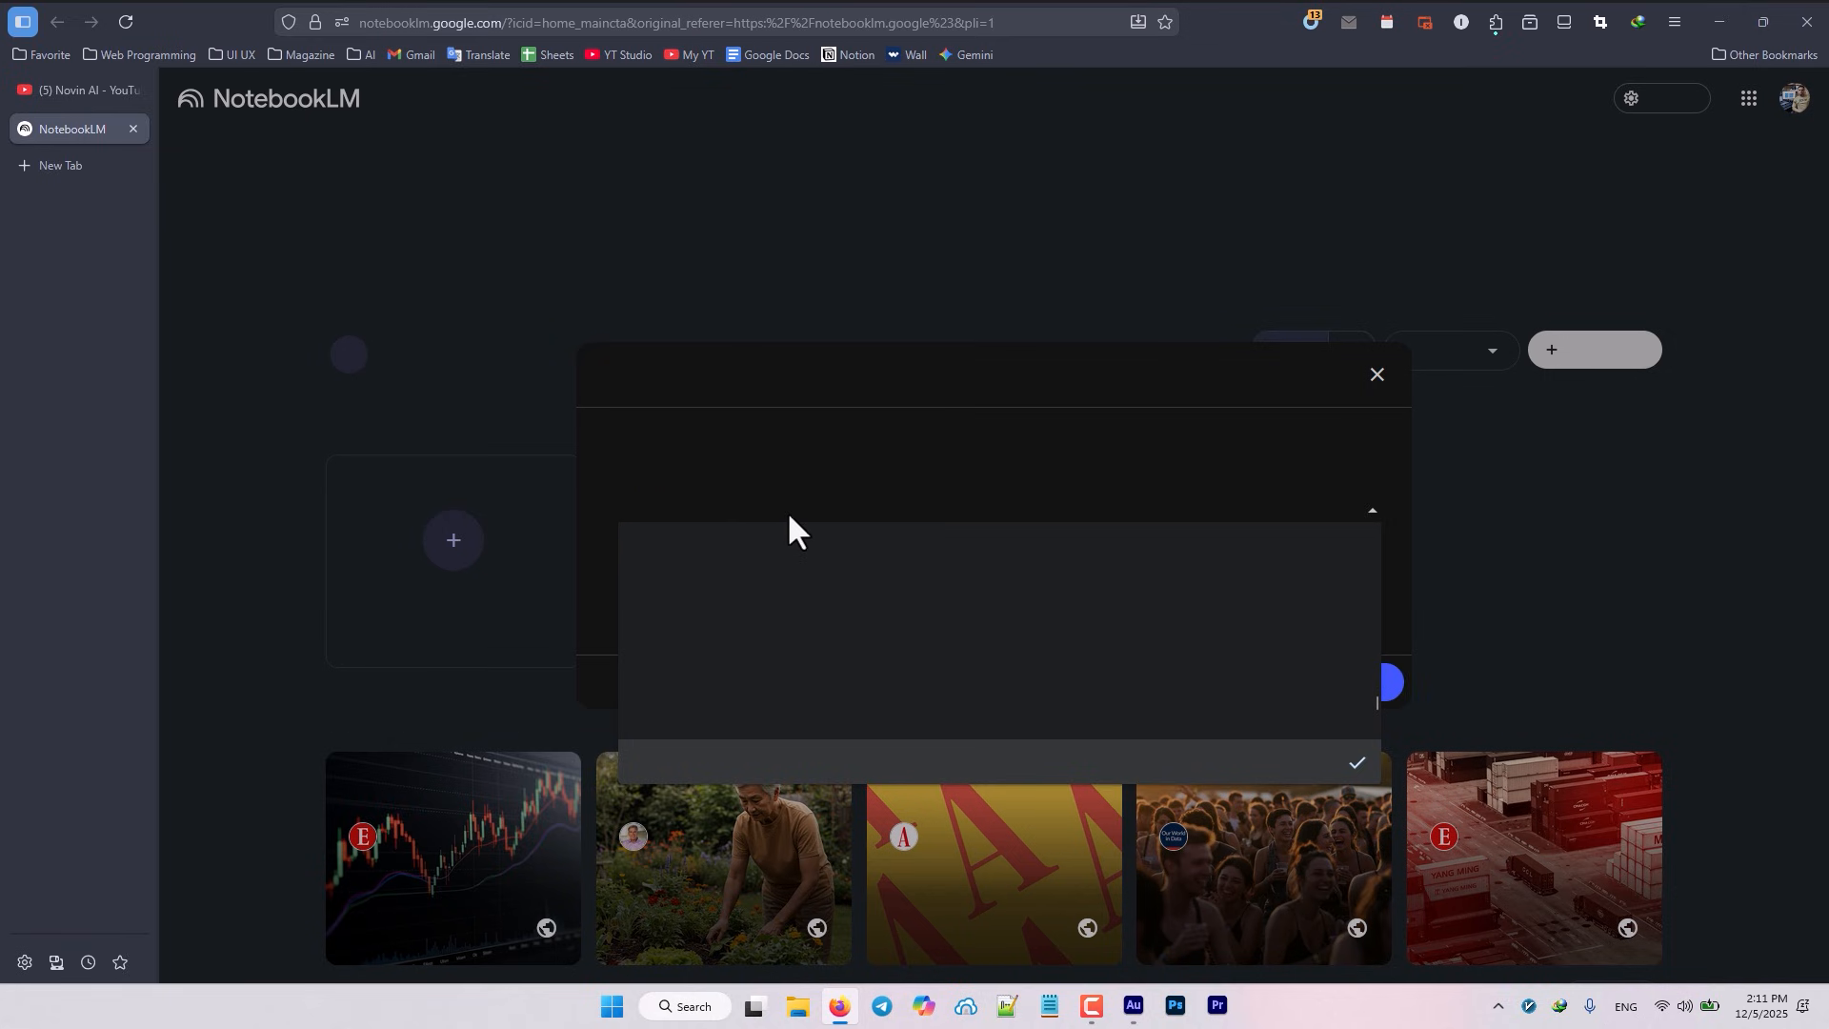
{"action": "scroll", "coordinate": [747, 702], "scroll_direction": "down", "scroll_amount": 3}
{"action": "scroll", "coordinate": [747, 703], "scroll_direction": "up", "scroll_amount": 2}
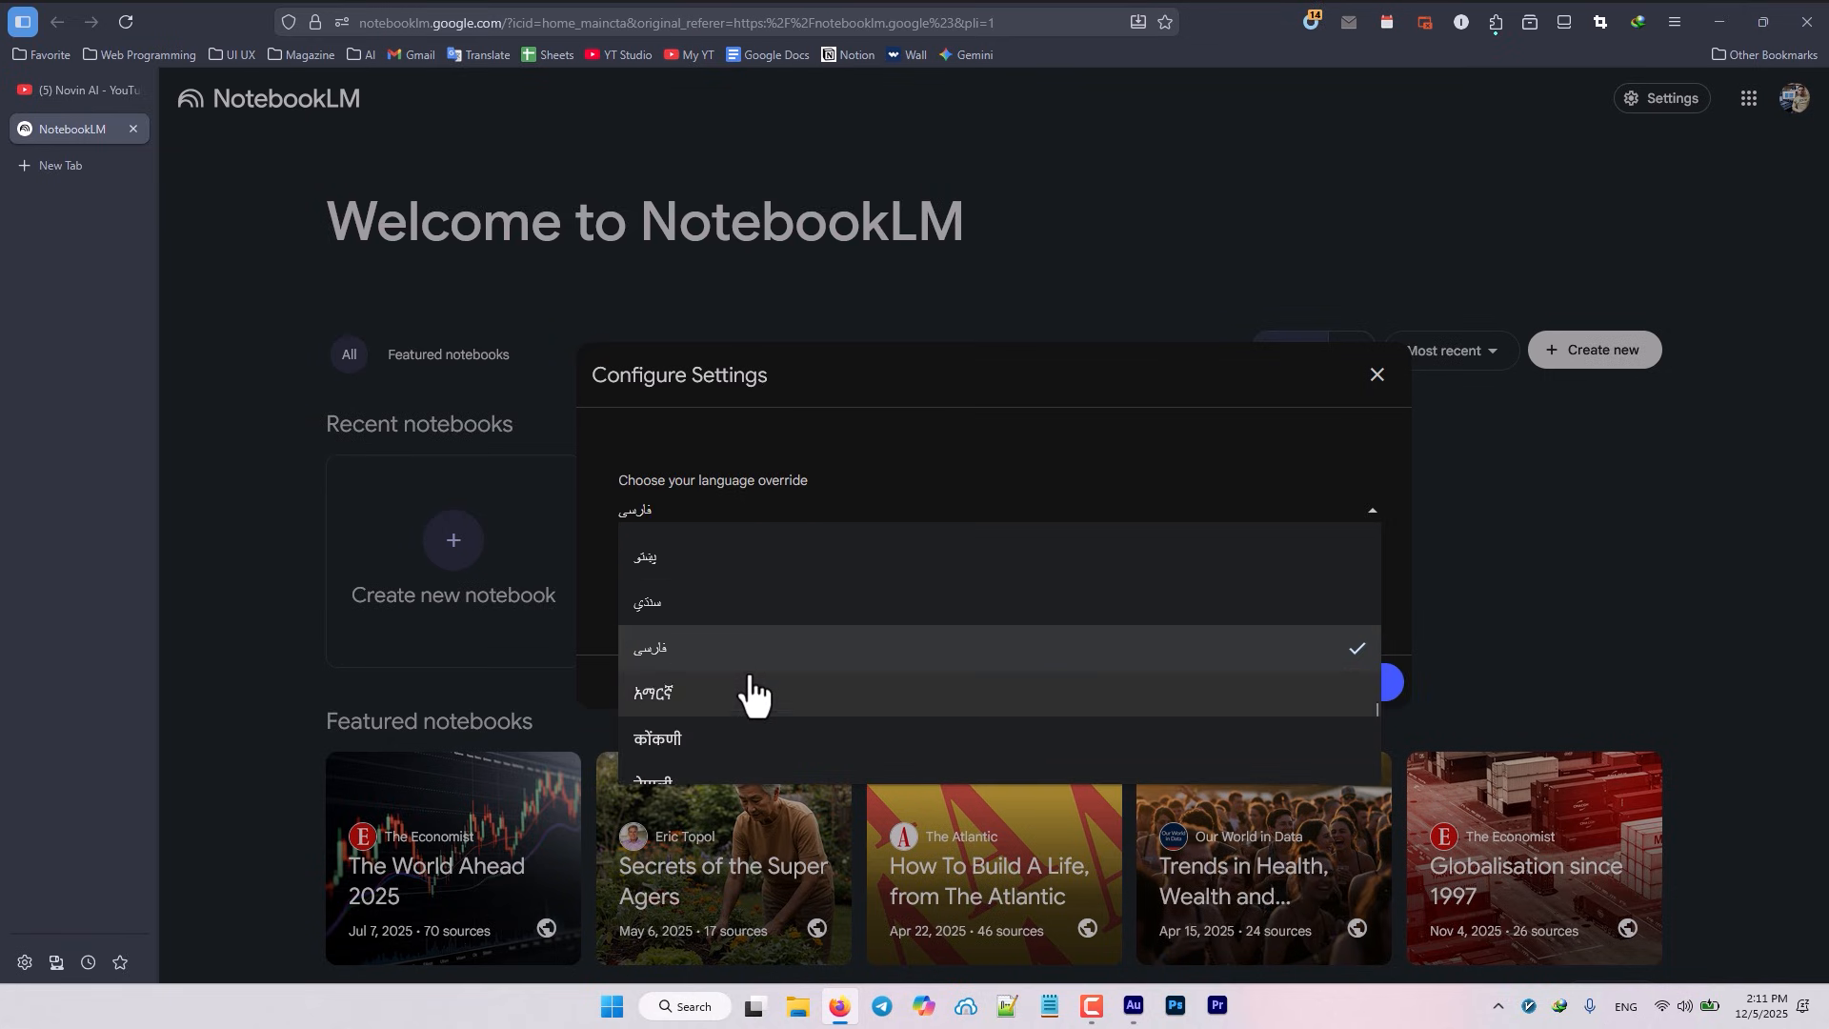
{"action": "left_click", "coordinate": [1202, 398]}
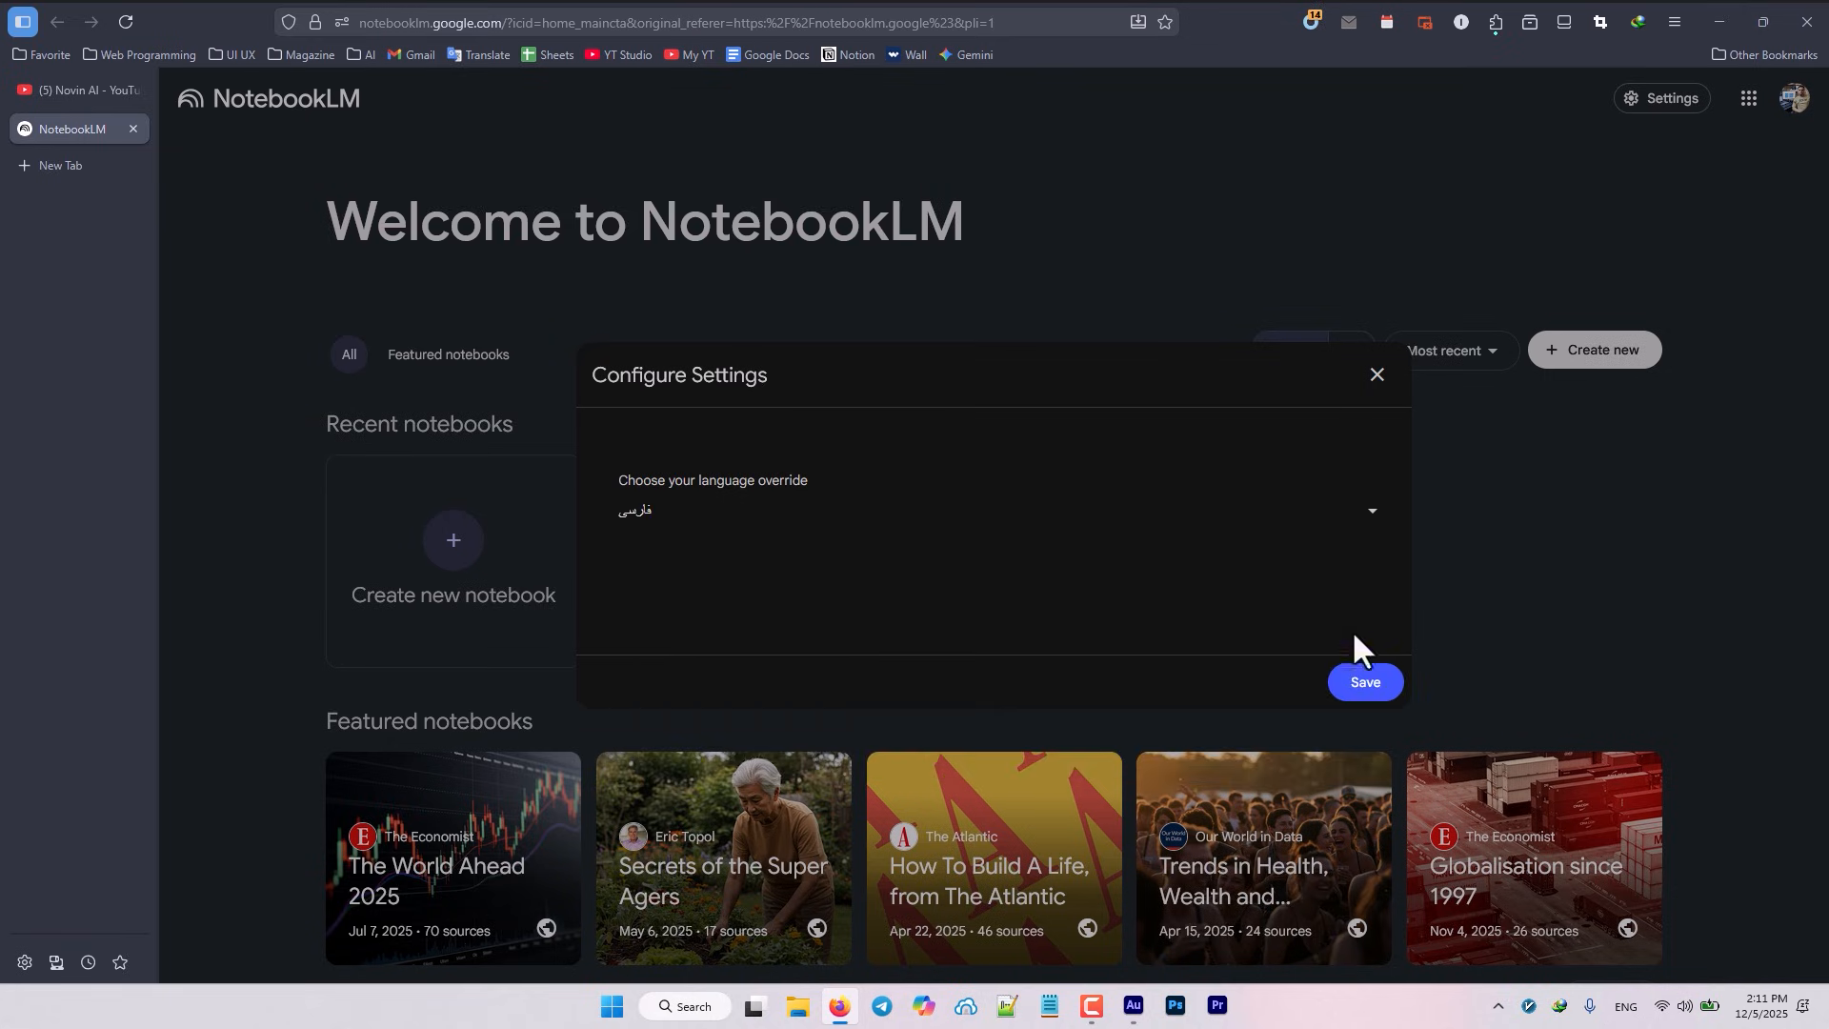
{"action": "left_click", "coordinate": [1380, 379]}
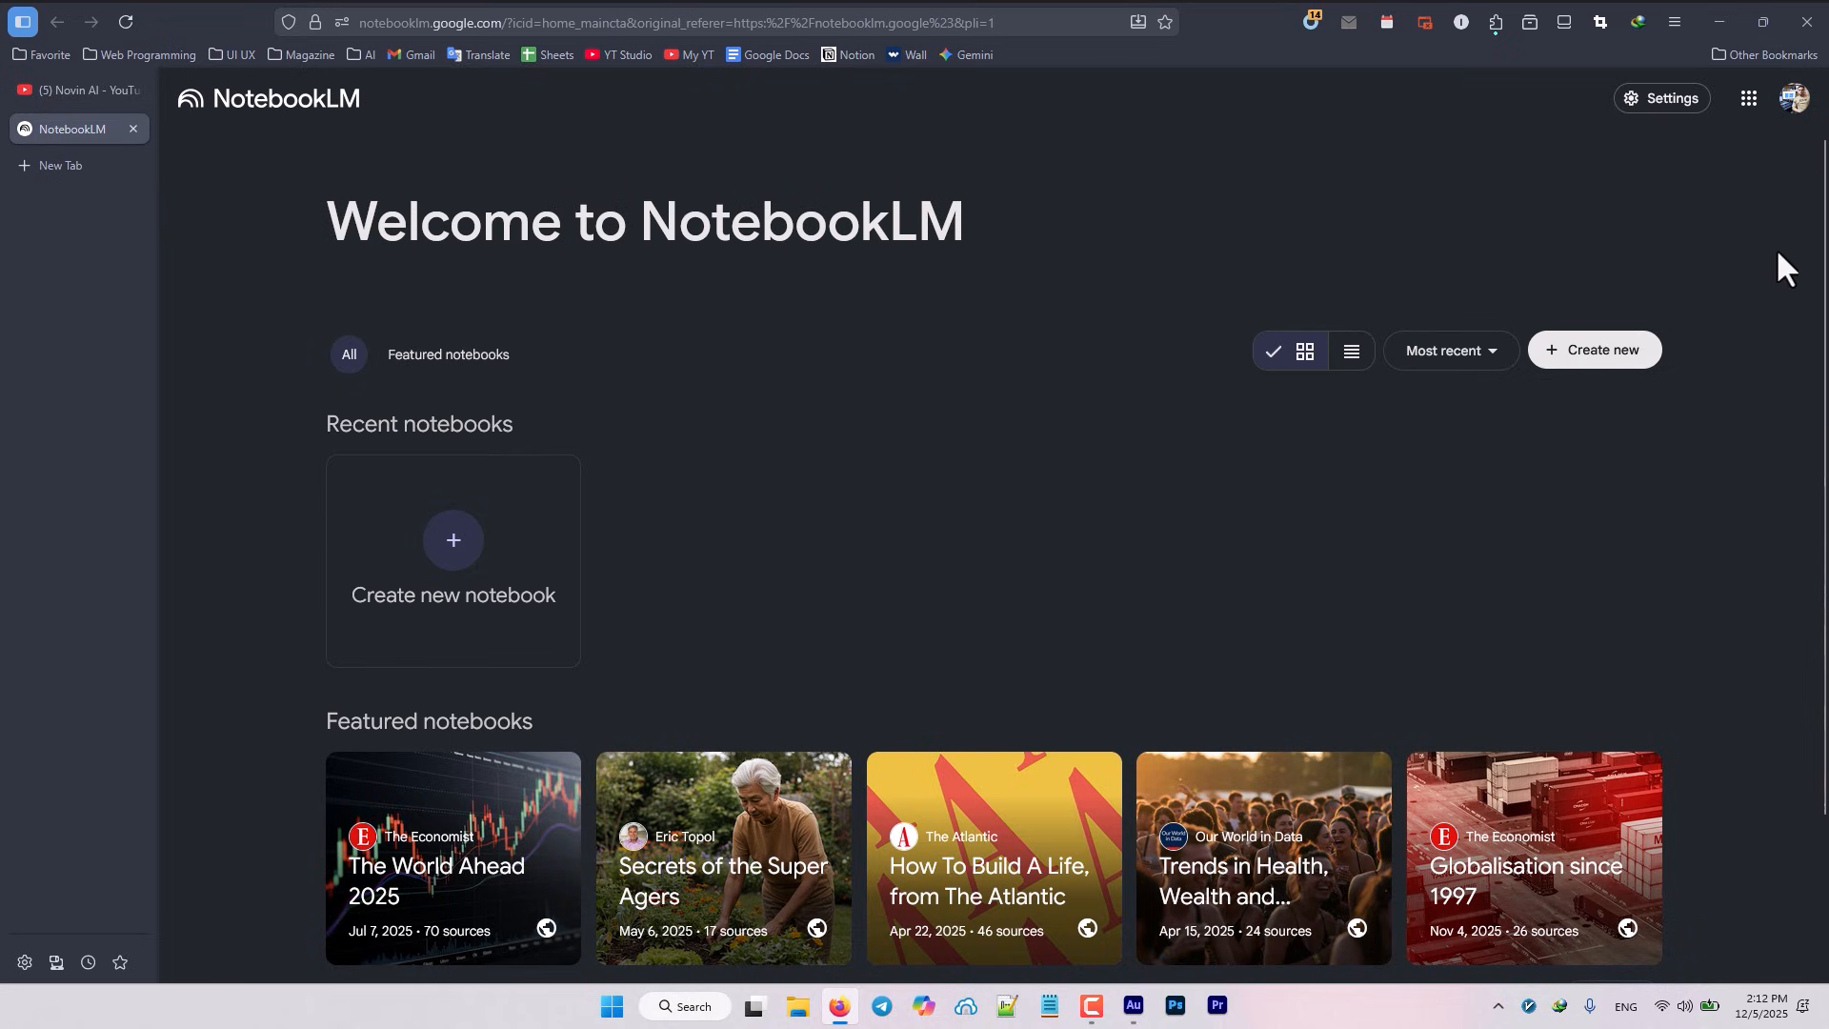
Create a new, empty notebook in NotebookLM
{"action": "left_click", "coordinate": [1676, 104]}
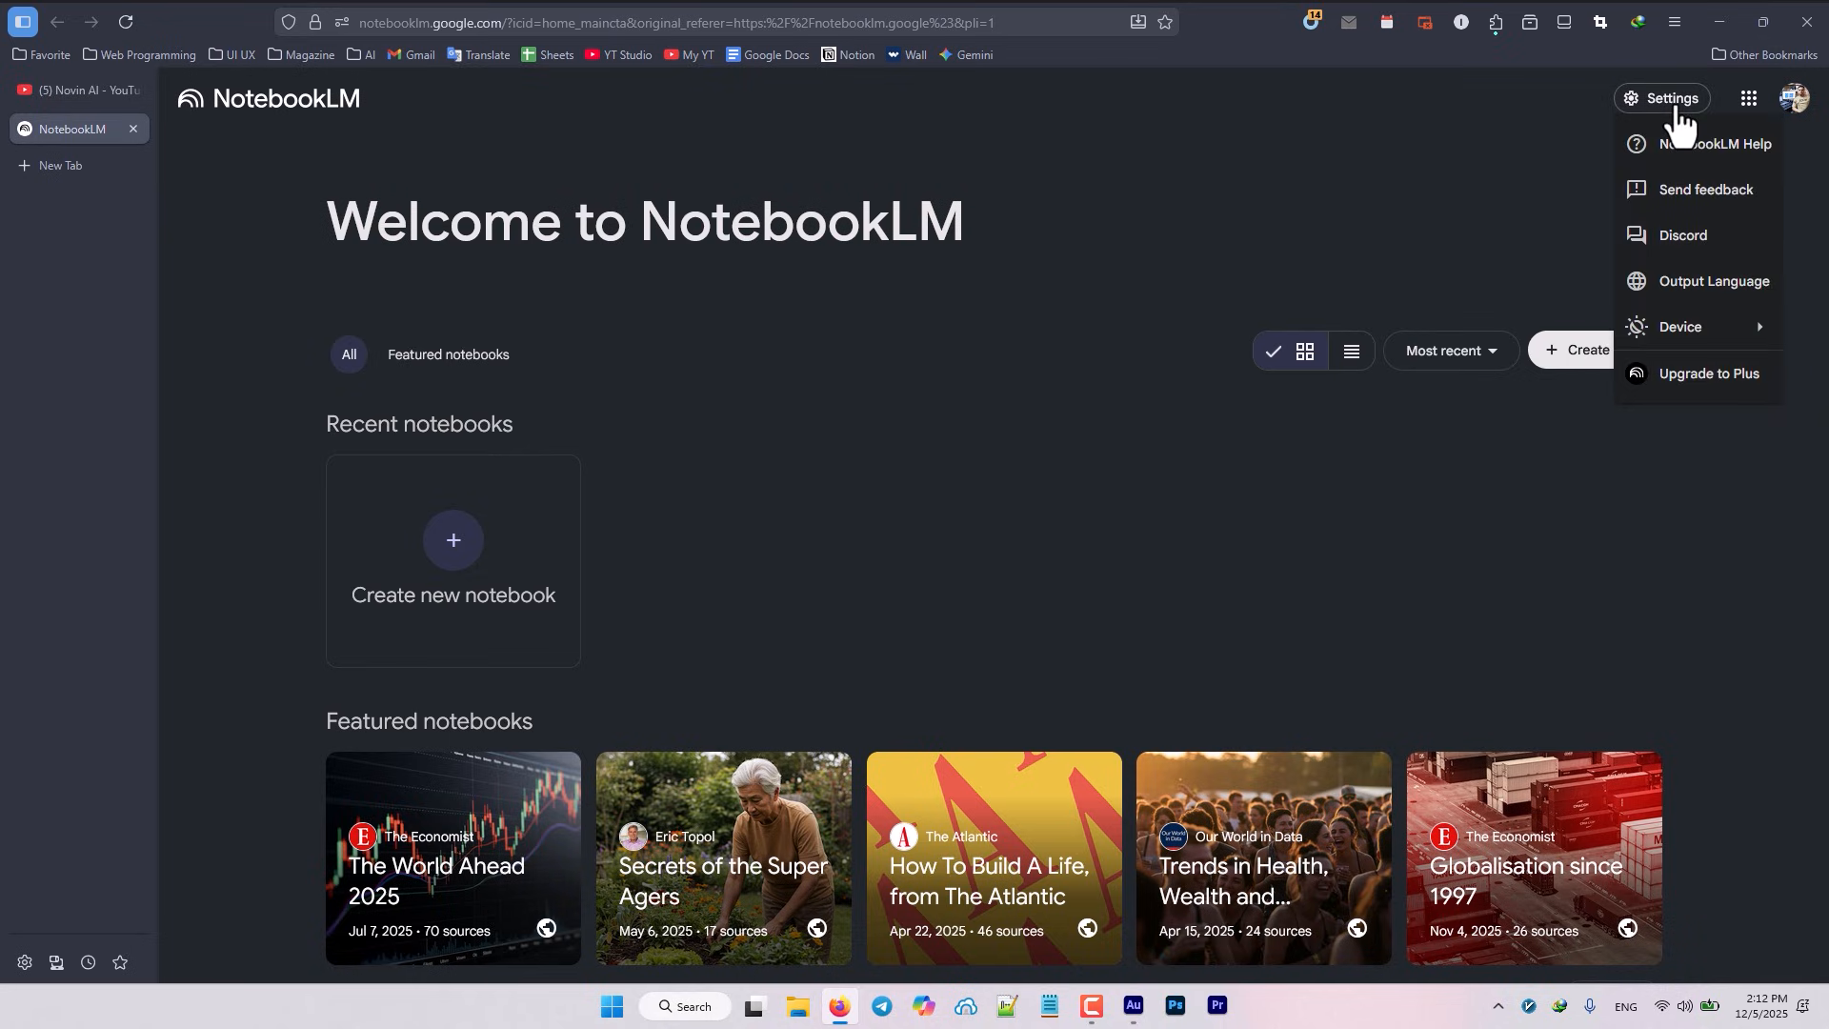
{"action": "left_click", "coordinate": [1701, 111]}
{"action": "left_click", "coordinate": [444, 541]}
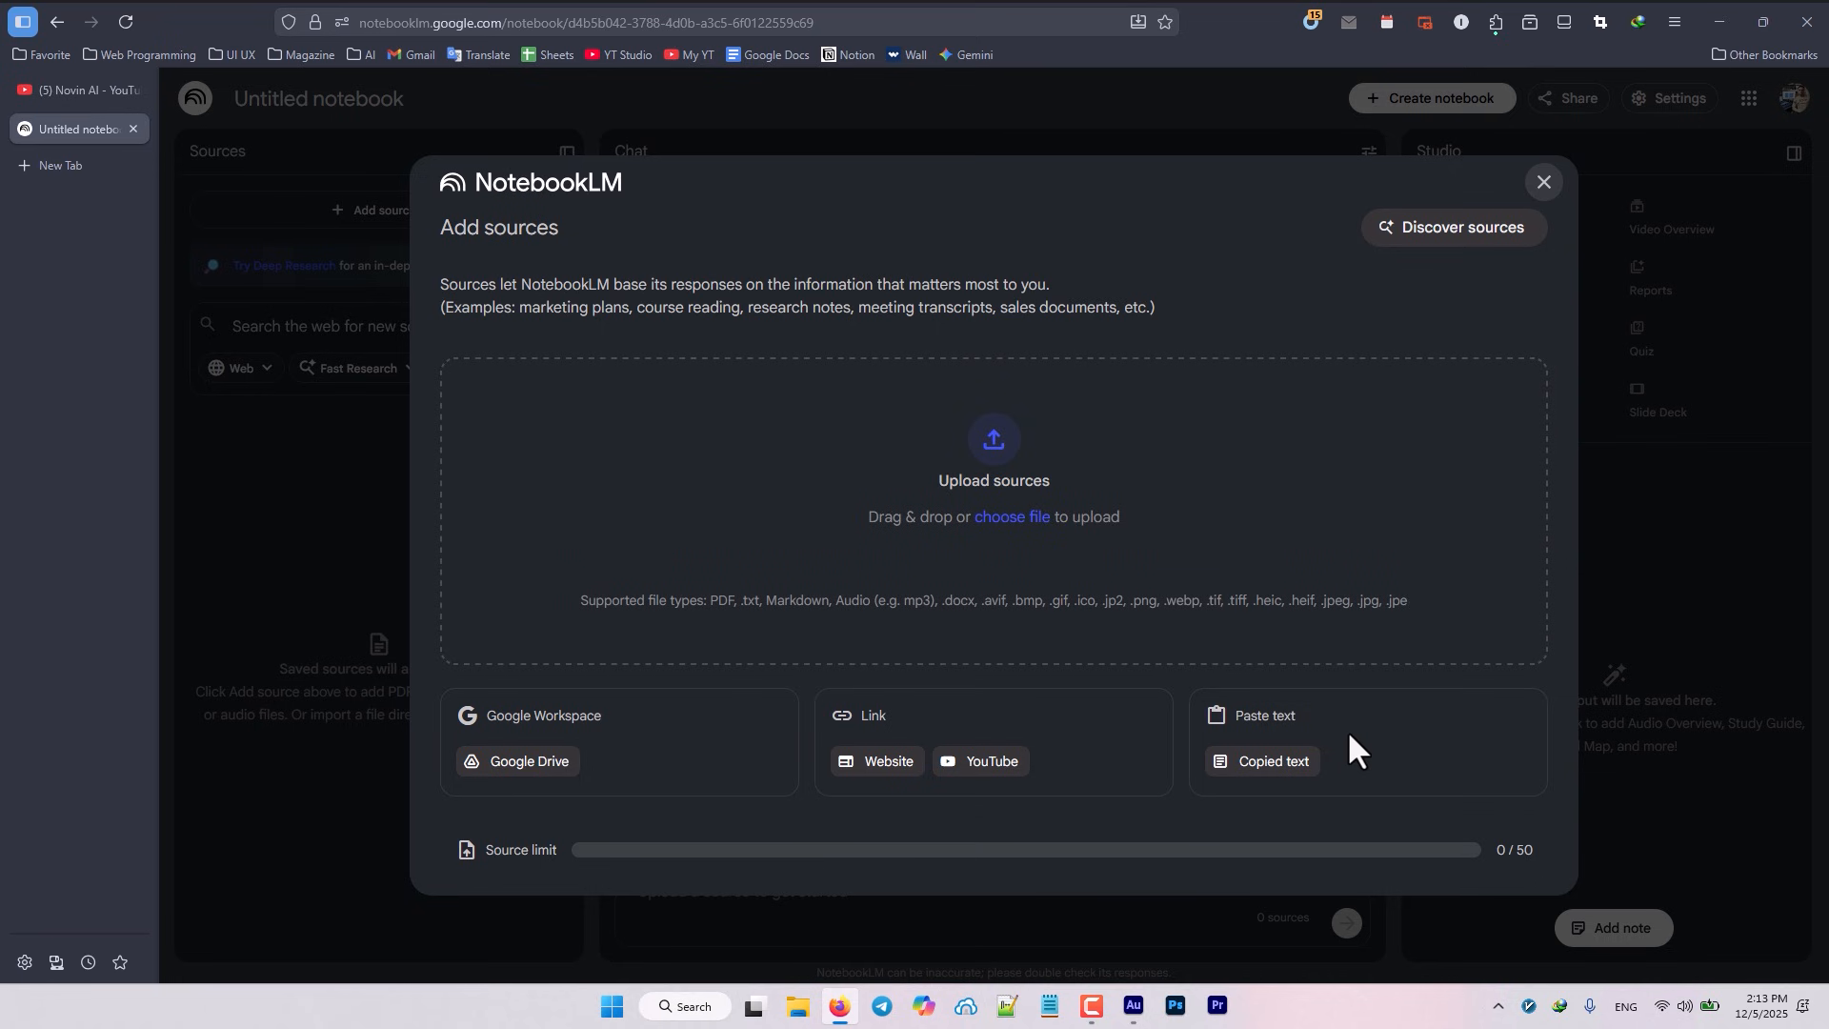
On the Novin AI YouTube channel, copy the share link of the 12:43 video about professional prompt writing for image generation
{"action": "left_click", "coordinate": [42, 88]}
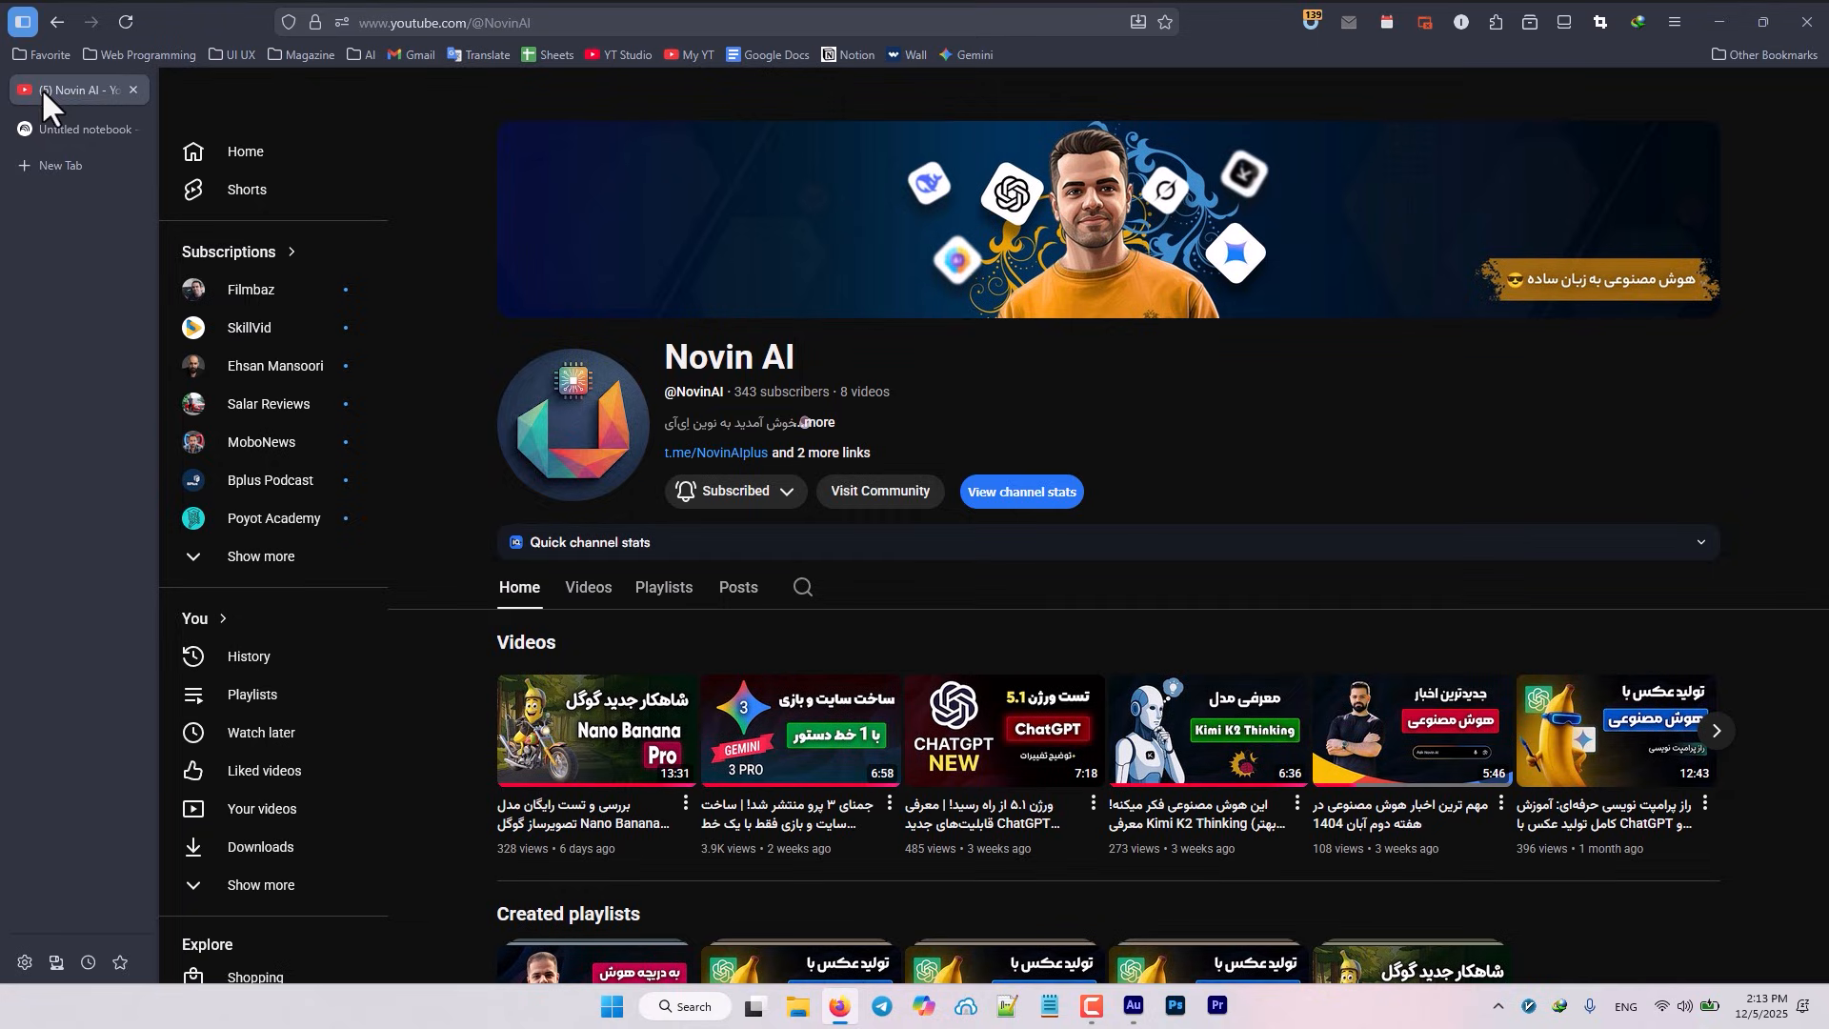
{"action": "scroll", "coordinate": [1330, 286], "scroll_direction": "down", "scroll_amount": 2}
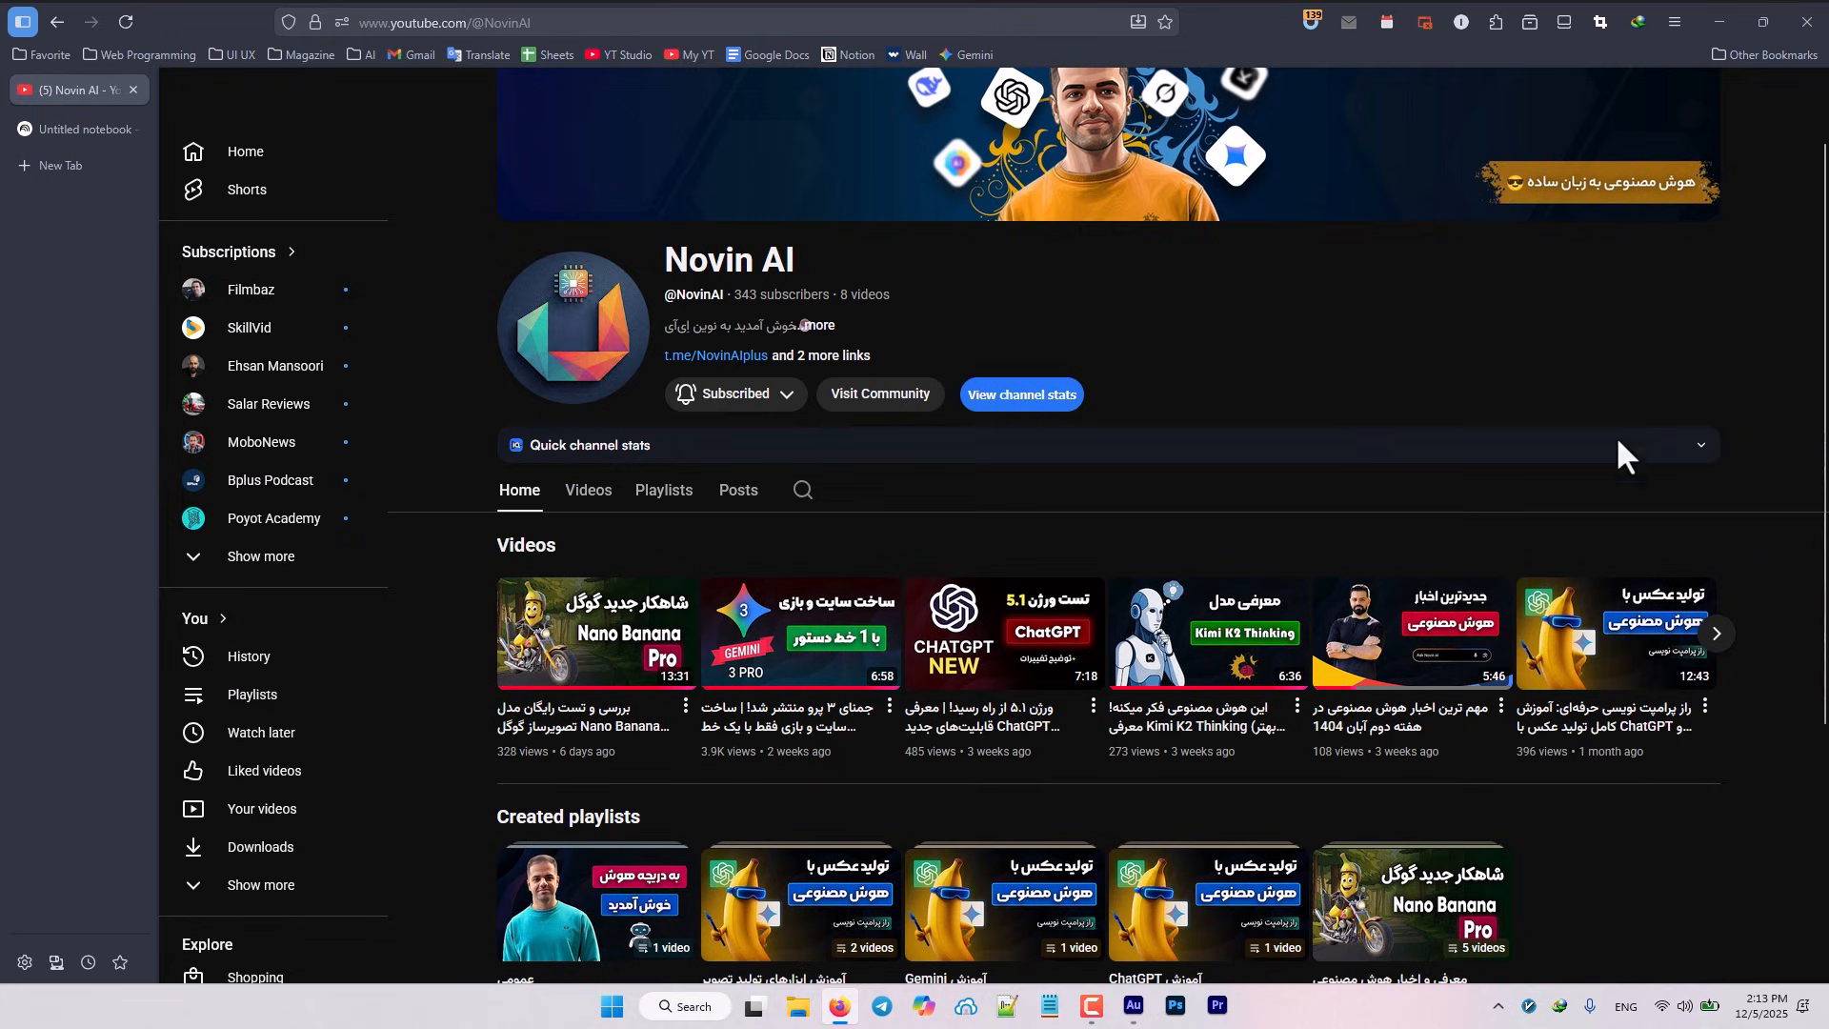
{"action": "left_click", "coordinate": [1718, 636]}
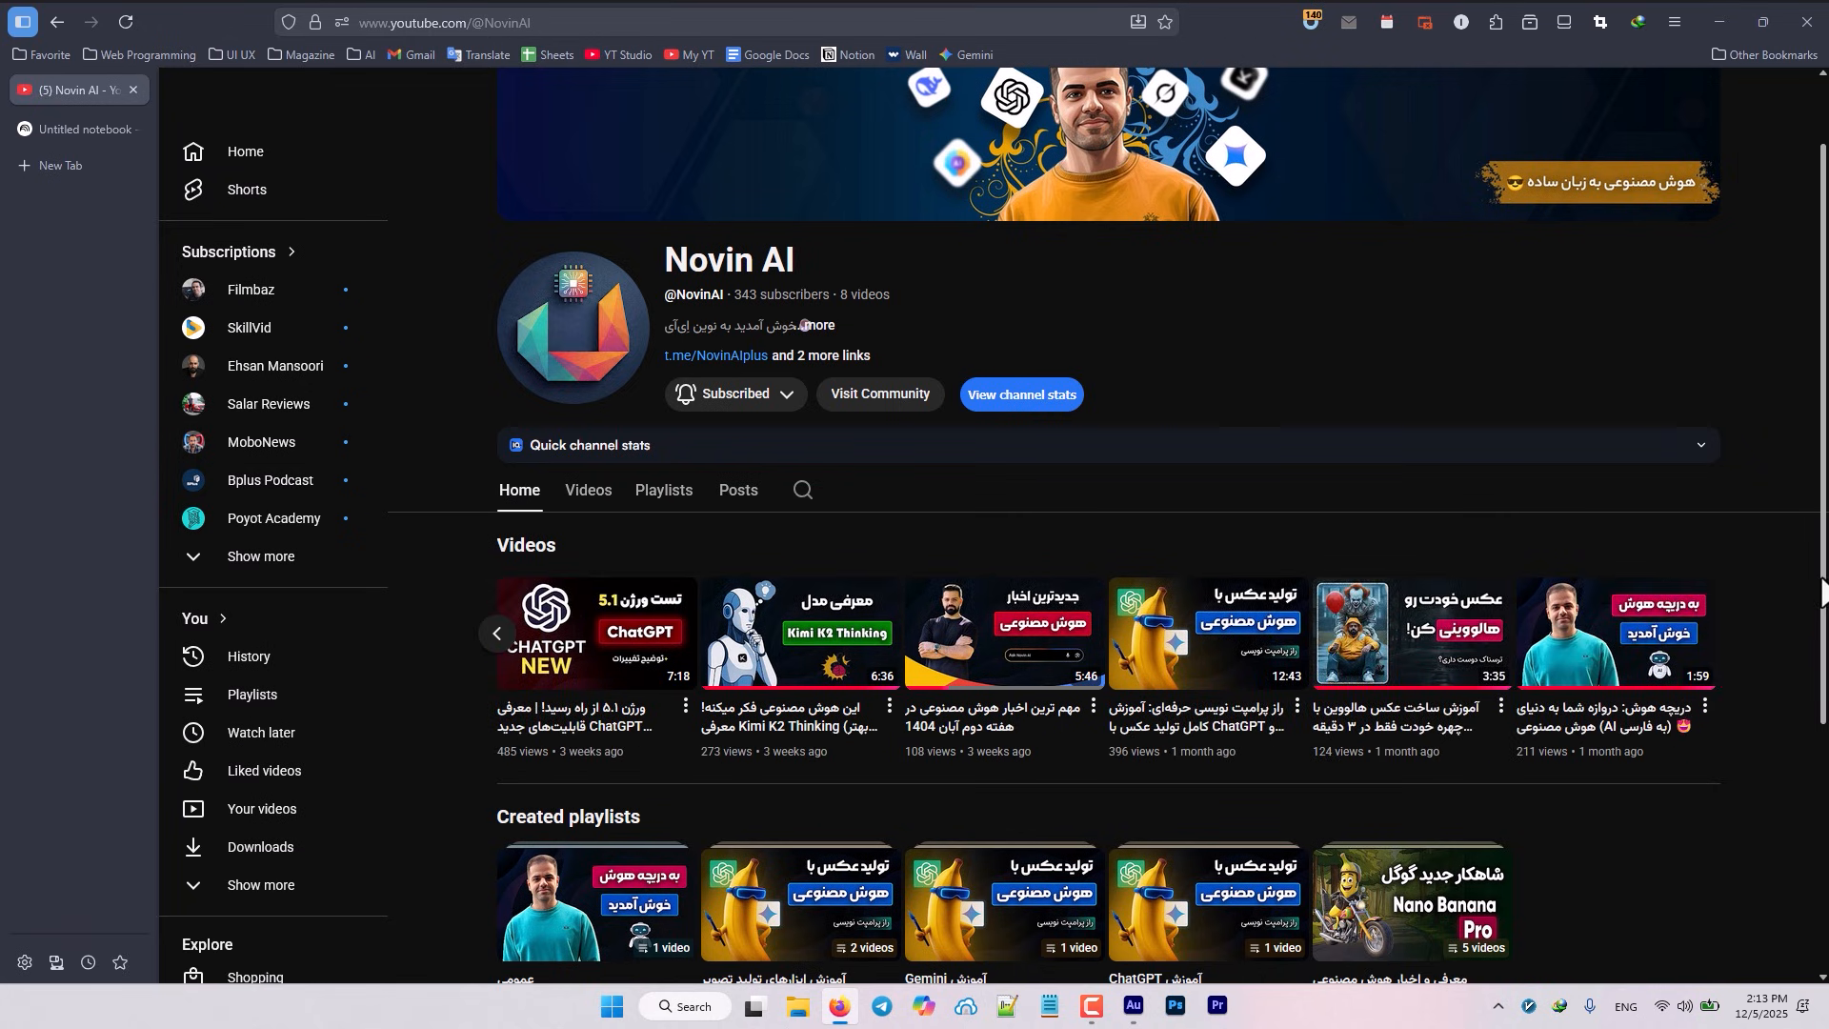
{"action": "left_click", "coordinate": [1297, 709]}
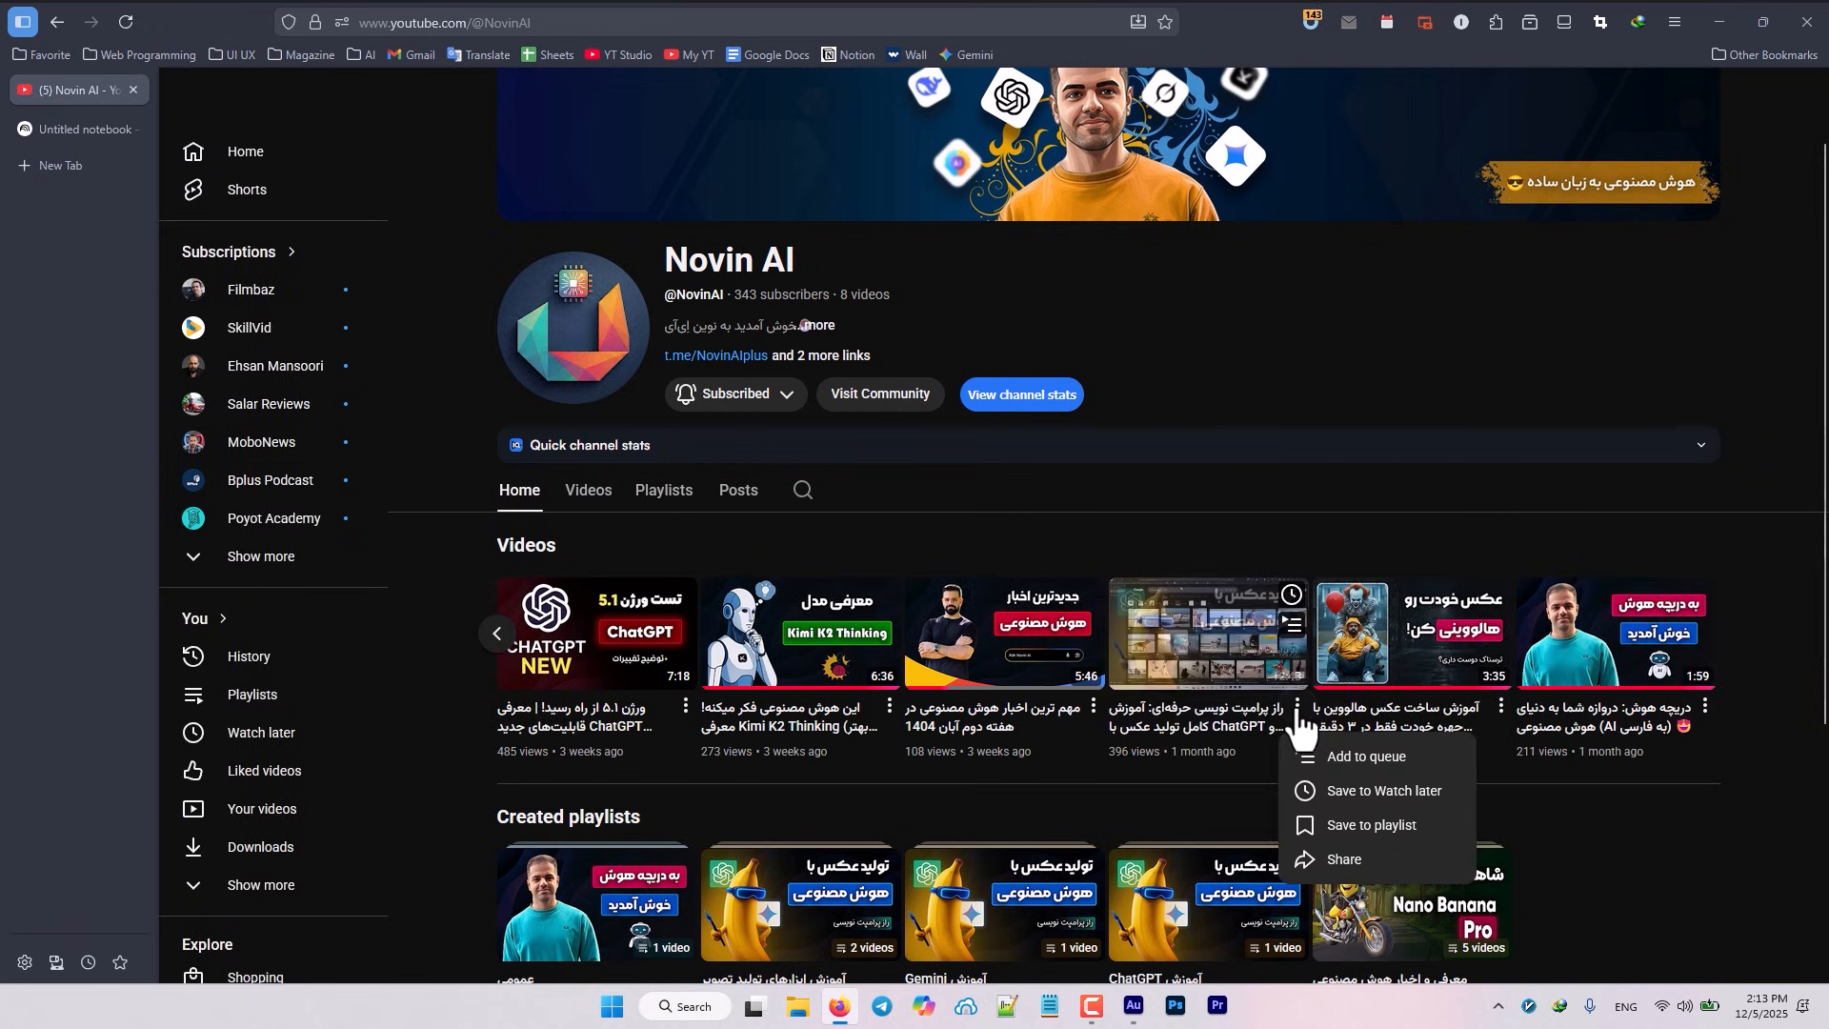
{"action": "left_click", "coordinate": [1344, 859]}
{"action": "left_click", "coordinate": [1155, 629]}
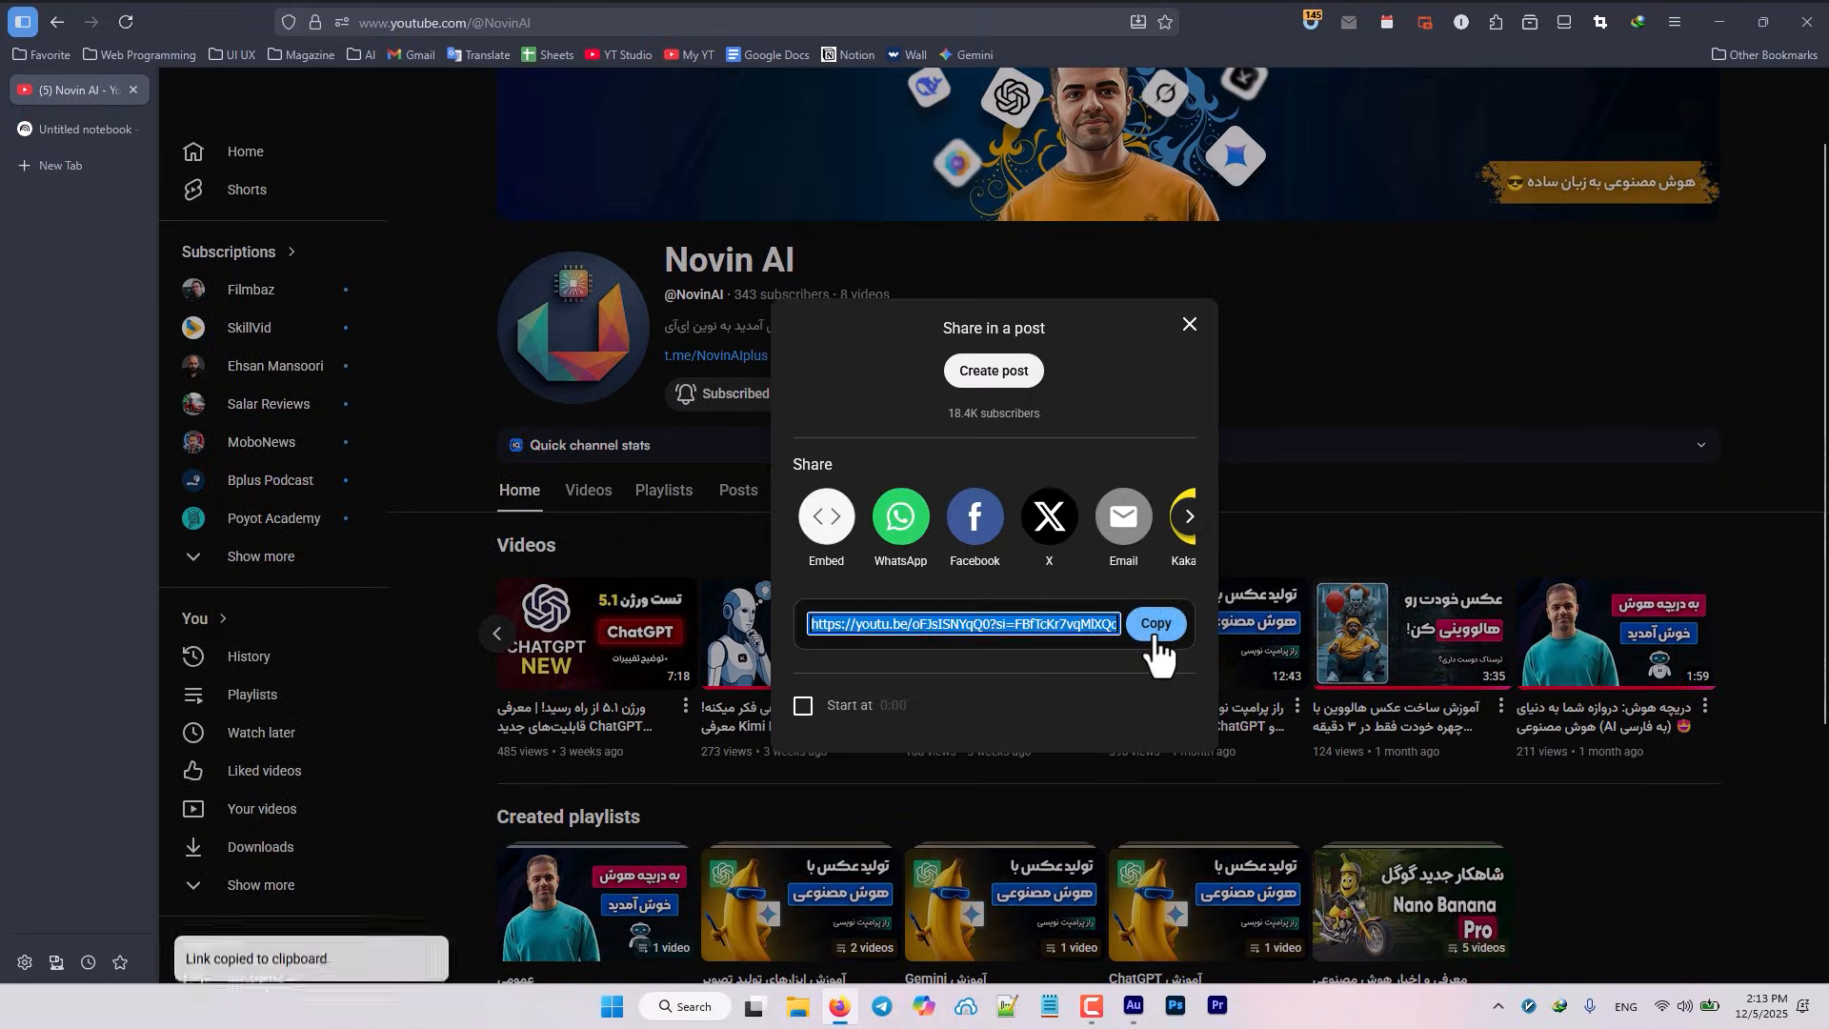
{"action": "left_click", "coordinate": [1317, 457]}
Return to the untitled NotebookLM notebook and add the copied YouTube video link as its source
{"action": "left_click", "coordinate": [69, 129]}
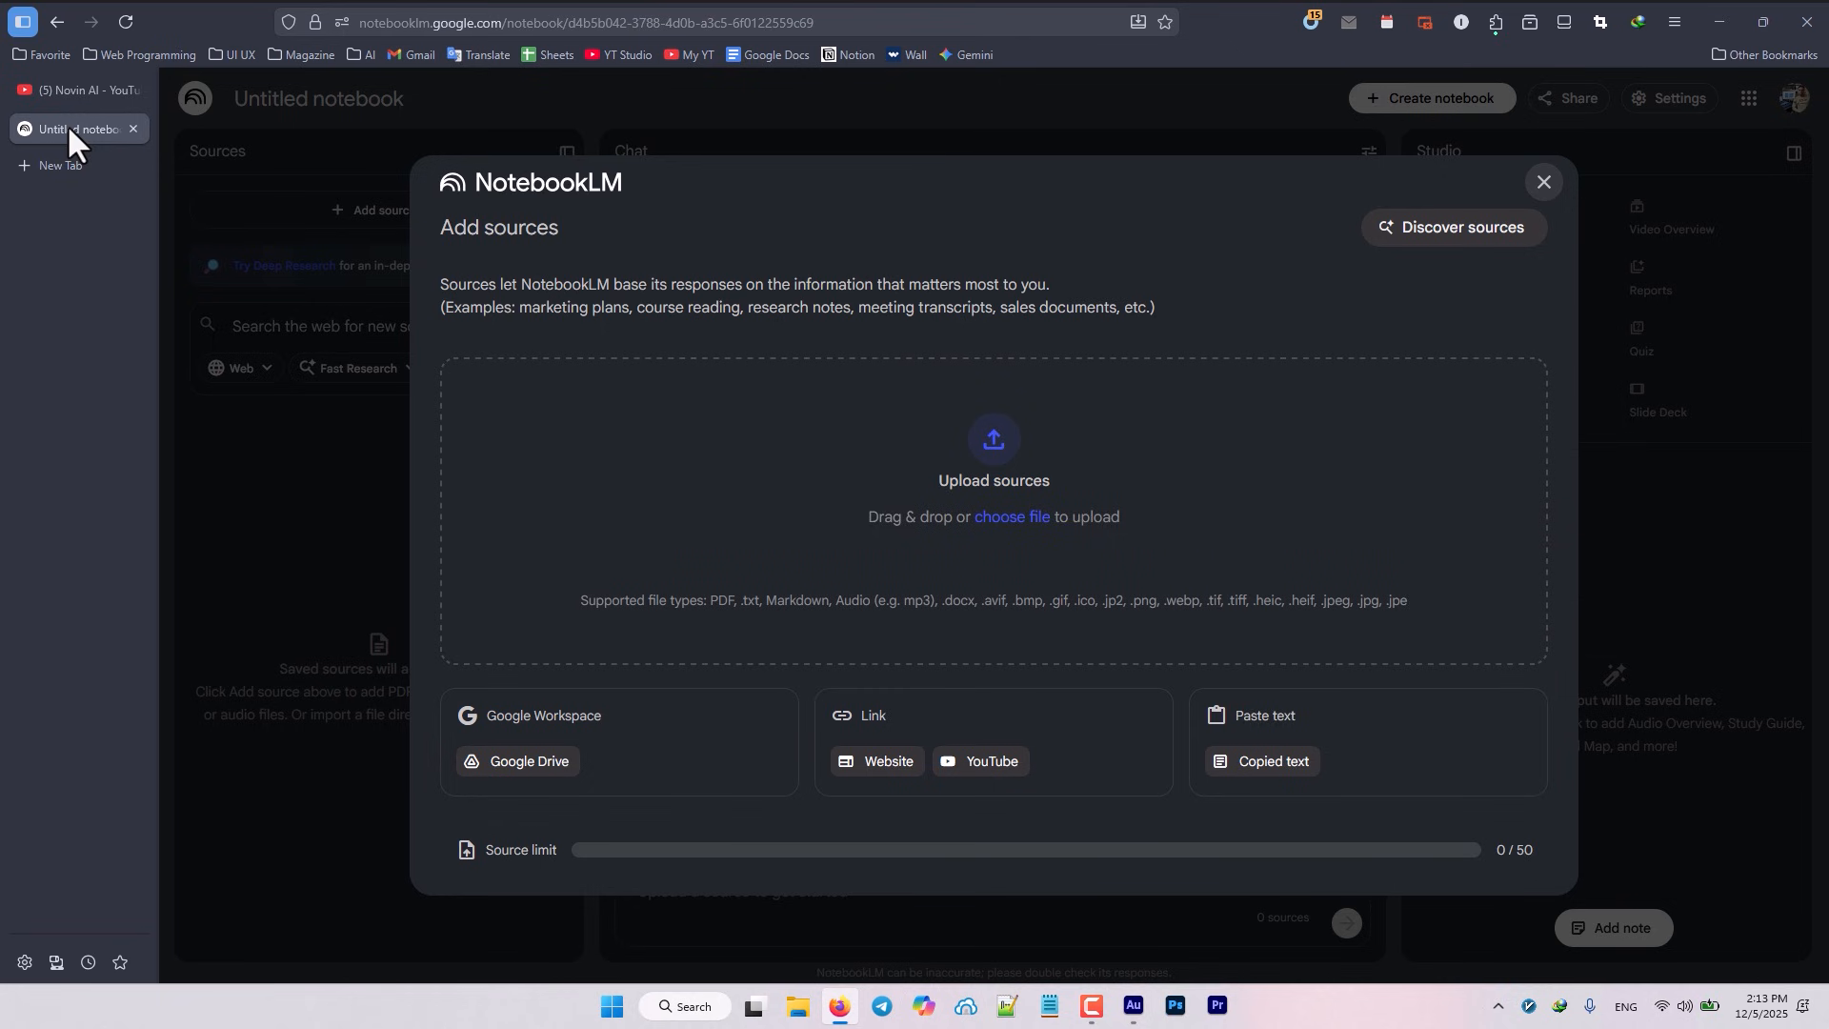
{"action": "left_click", "coordinate": [986, 762]}
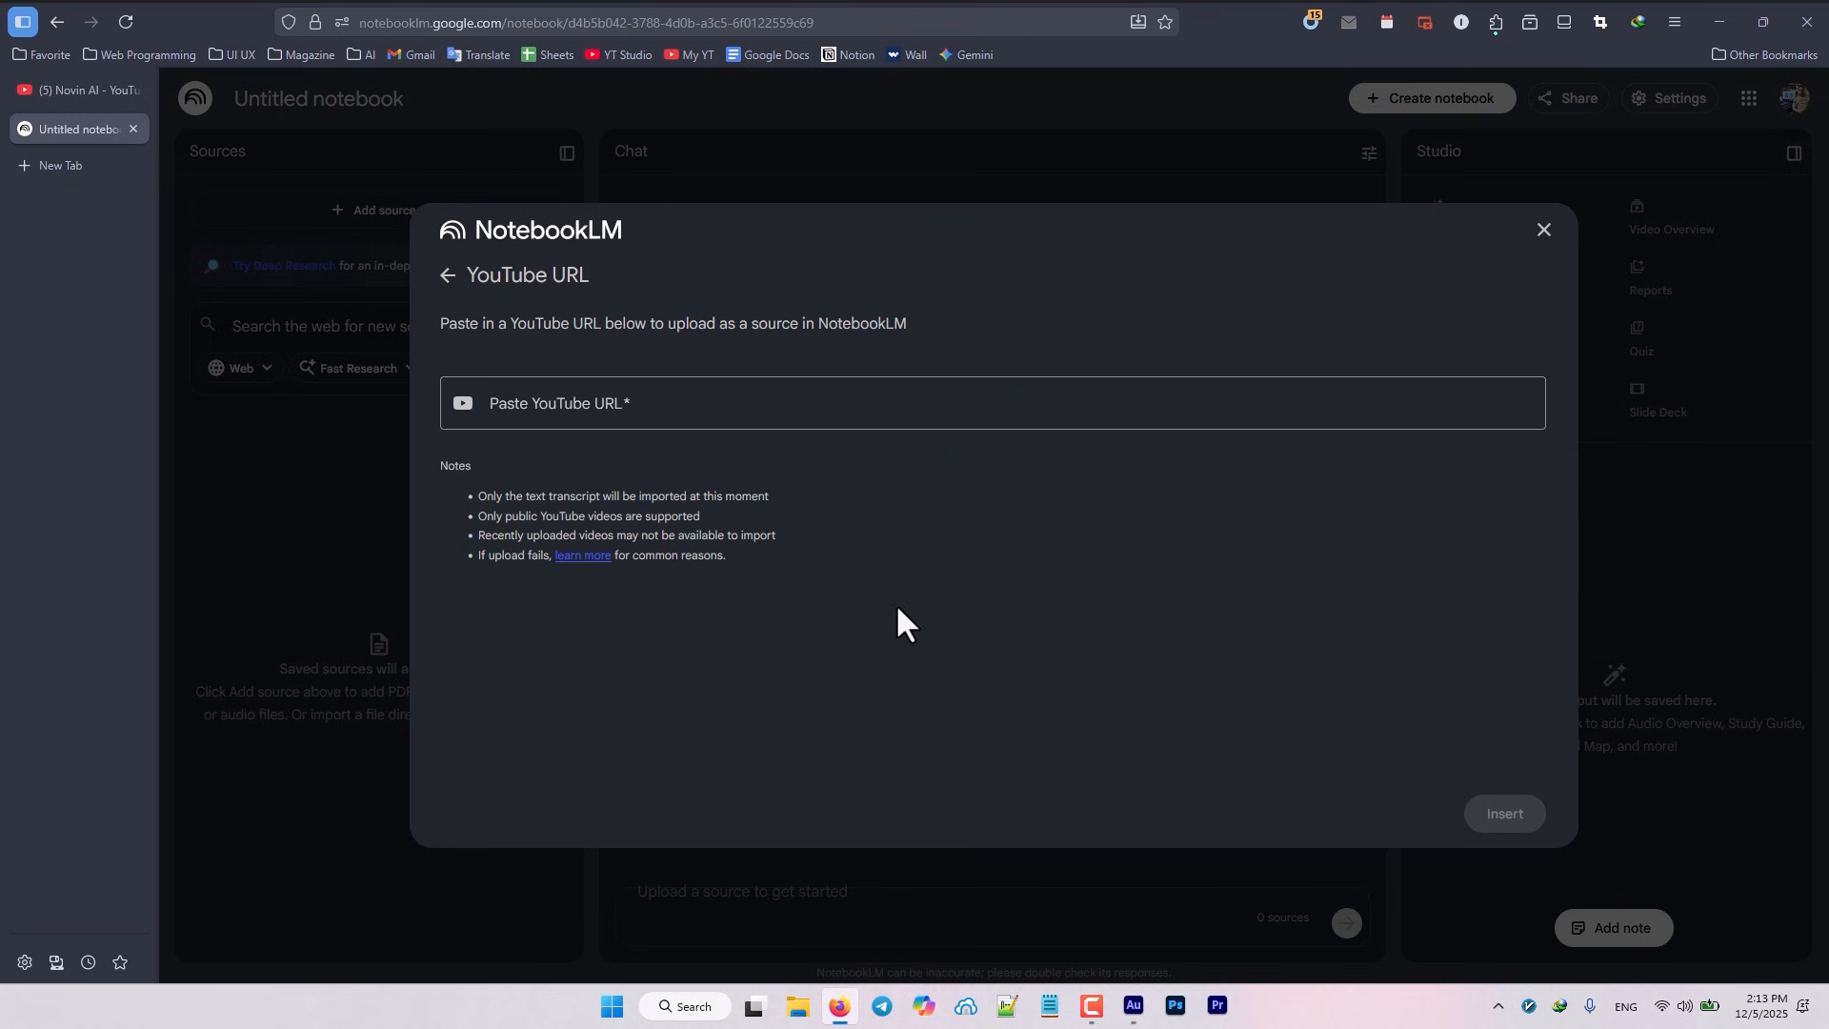
{"action": "left_click", "coordinate": [741, 411]}
{"action": "key", "text": "ctrl+v"}
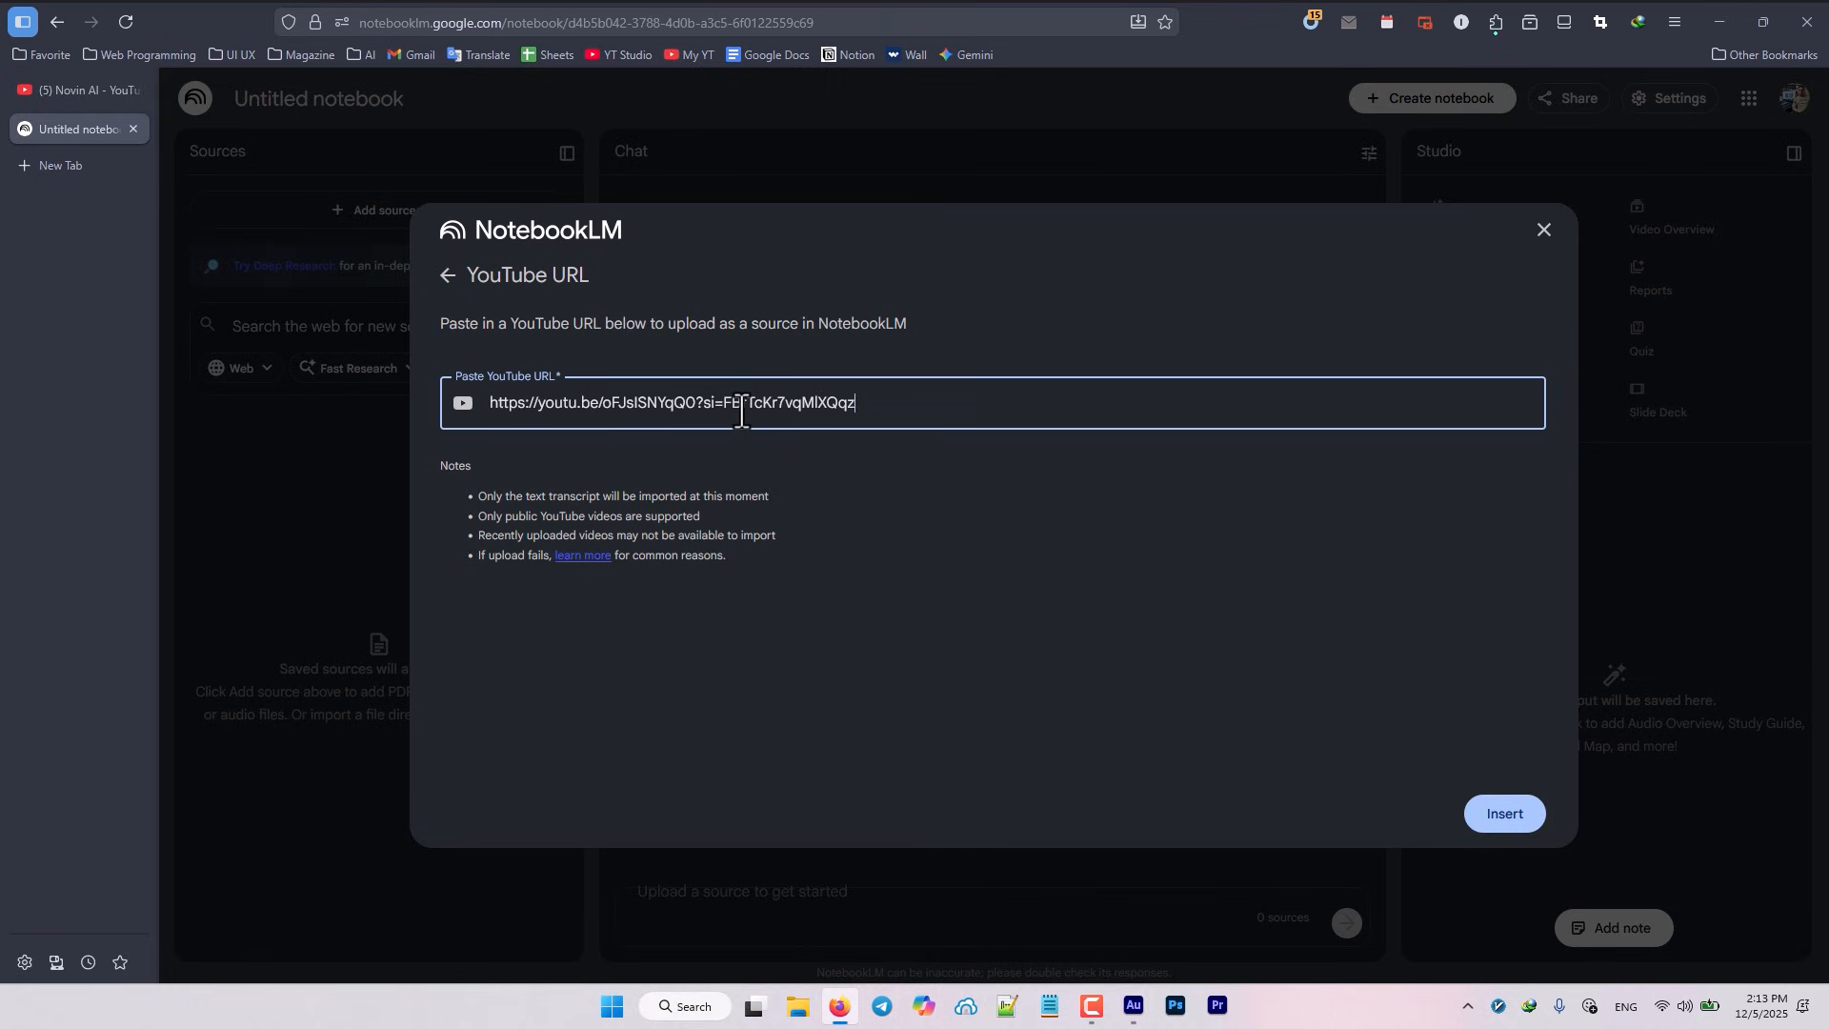
{"action": "left_click", "coordinate": [1502, 819]}
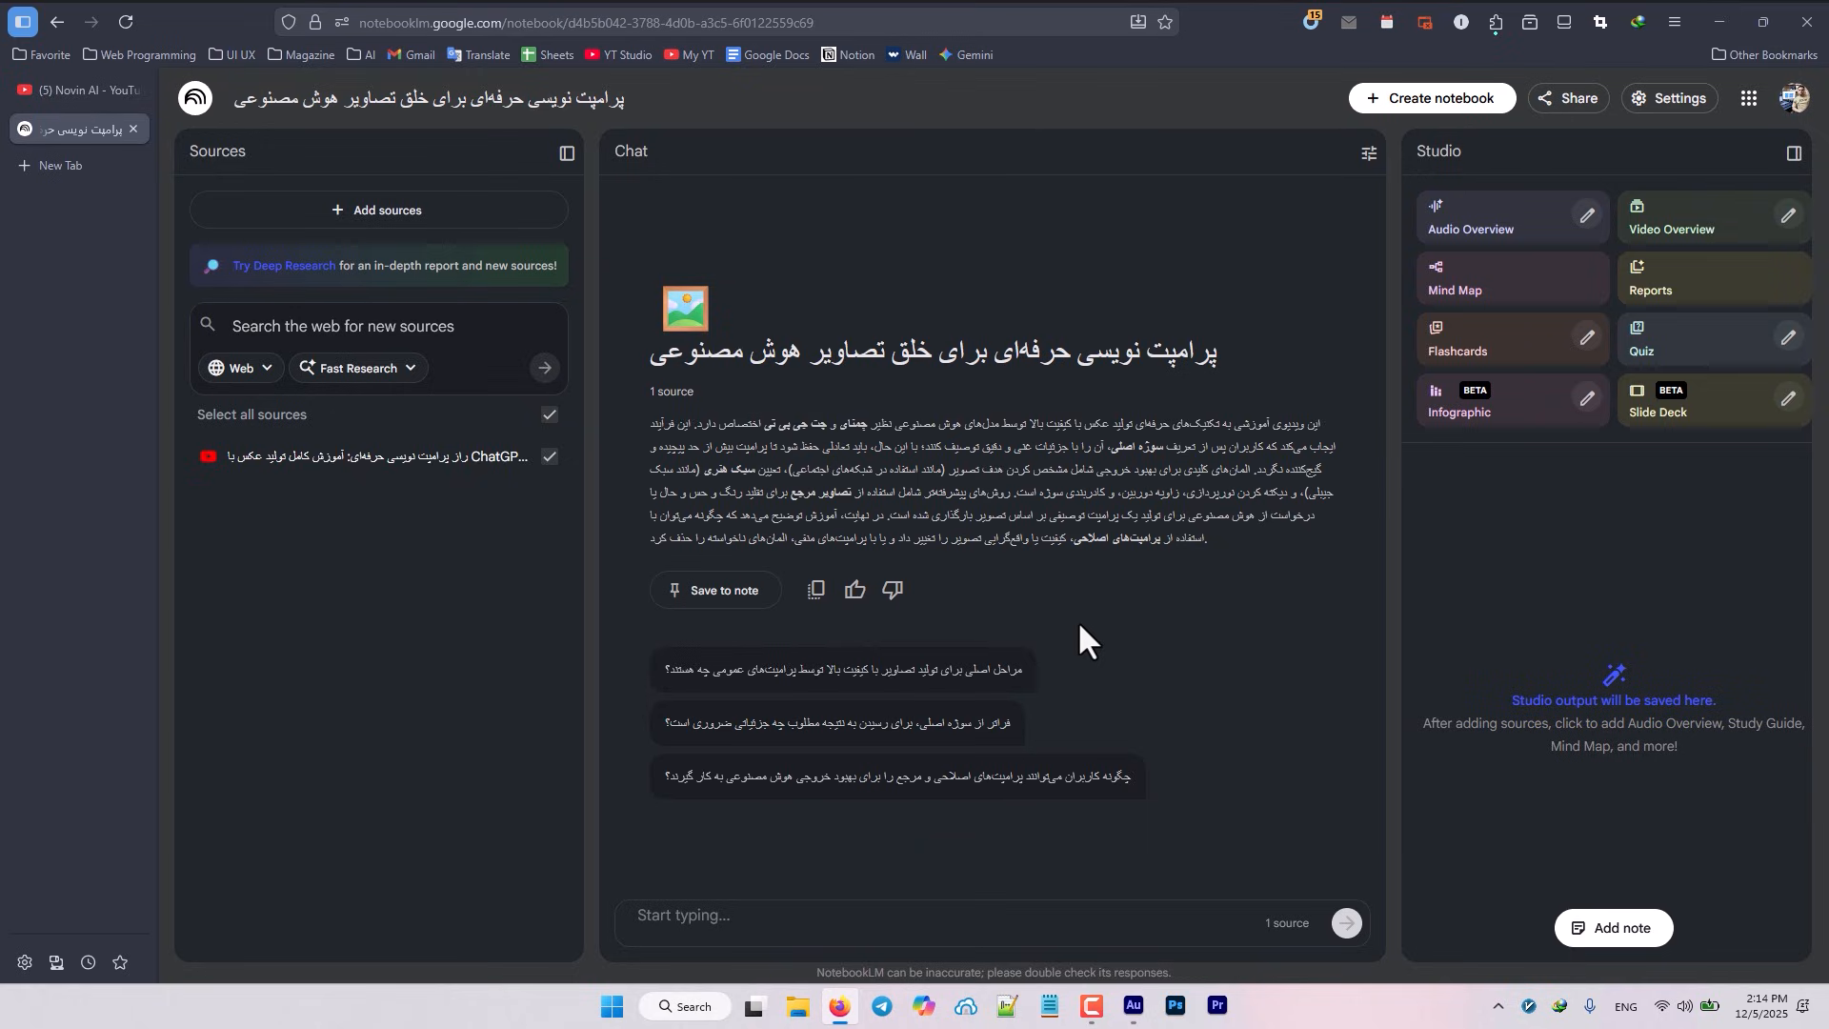
Collapse the source list and set the customized Video Overview's format to Brief
{"action": "left_click", "coordinate": [929, 924]}
{"action": "left_click", "coordinate": [568, 154]}
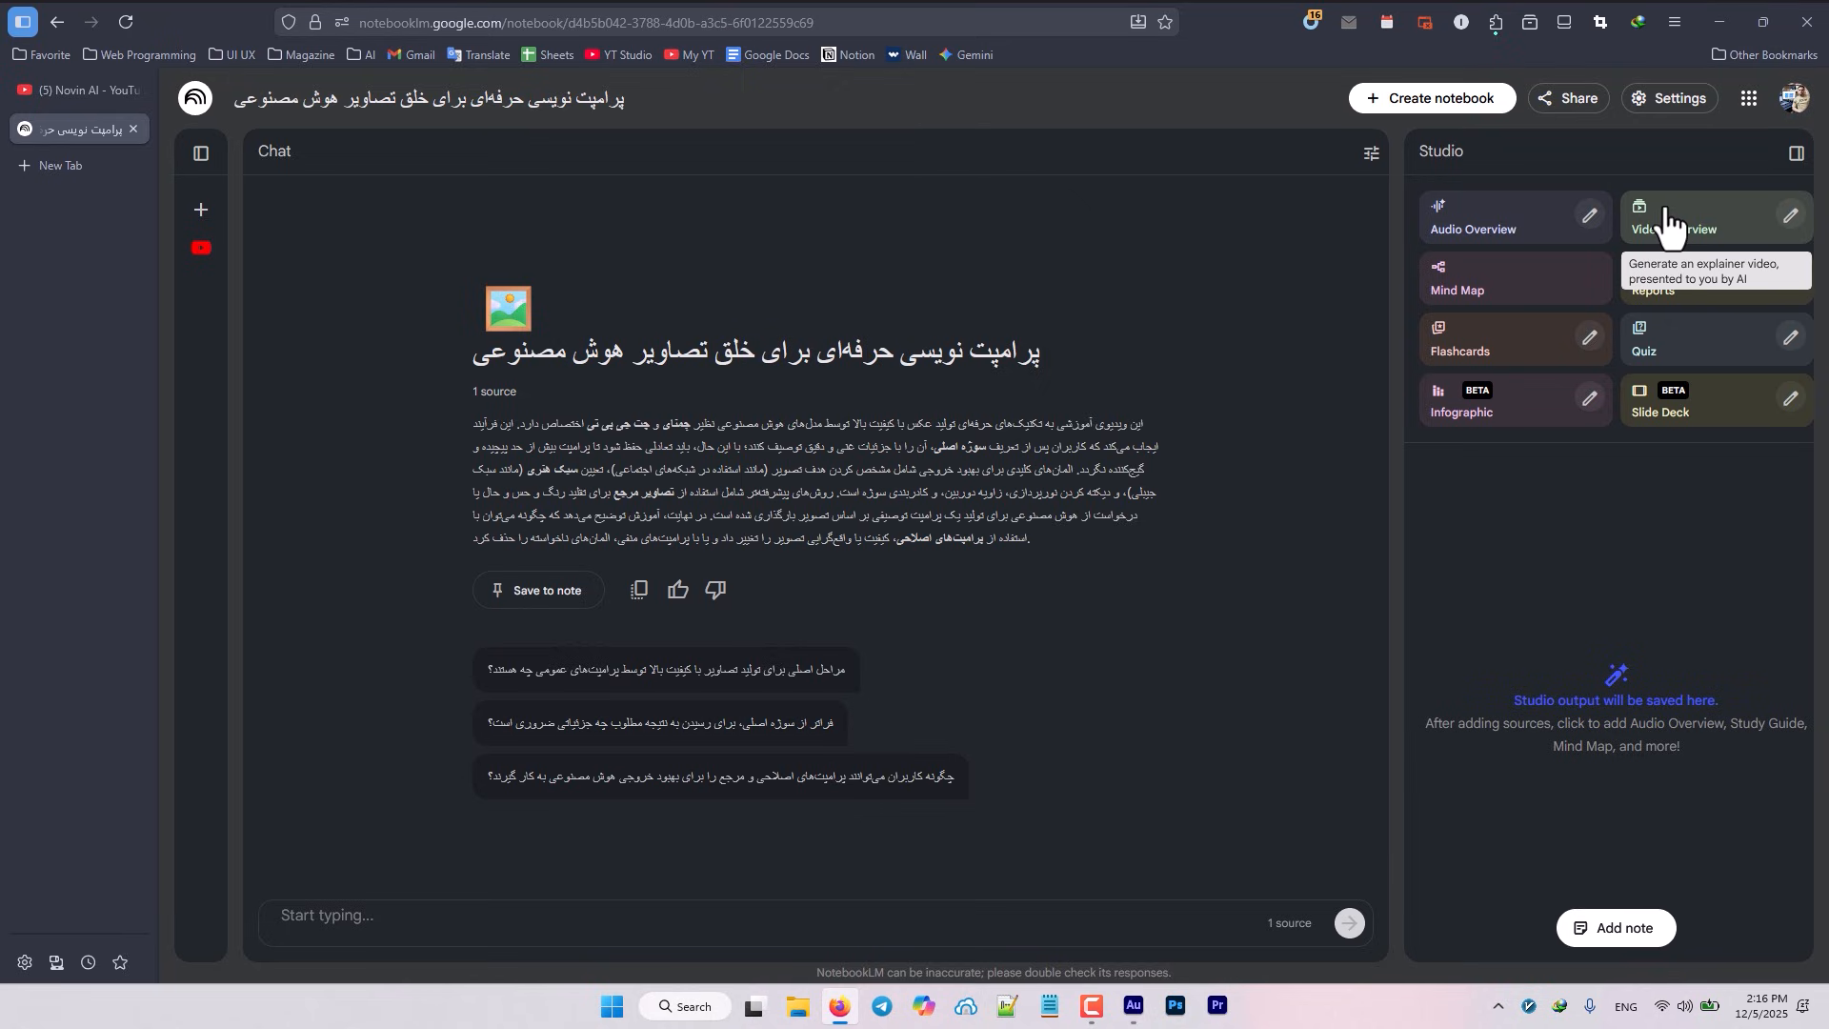
{"action": "left_click", "coordinate": [1789, 217]}
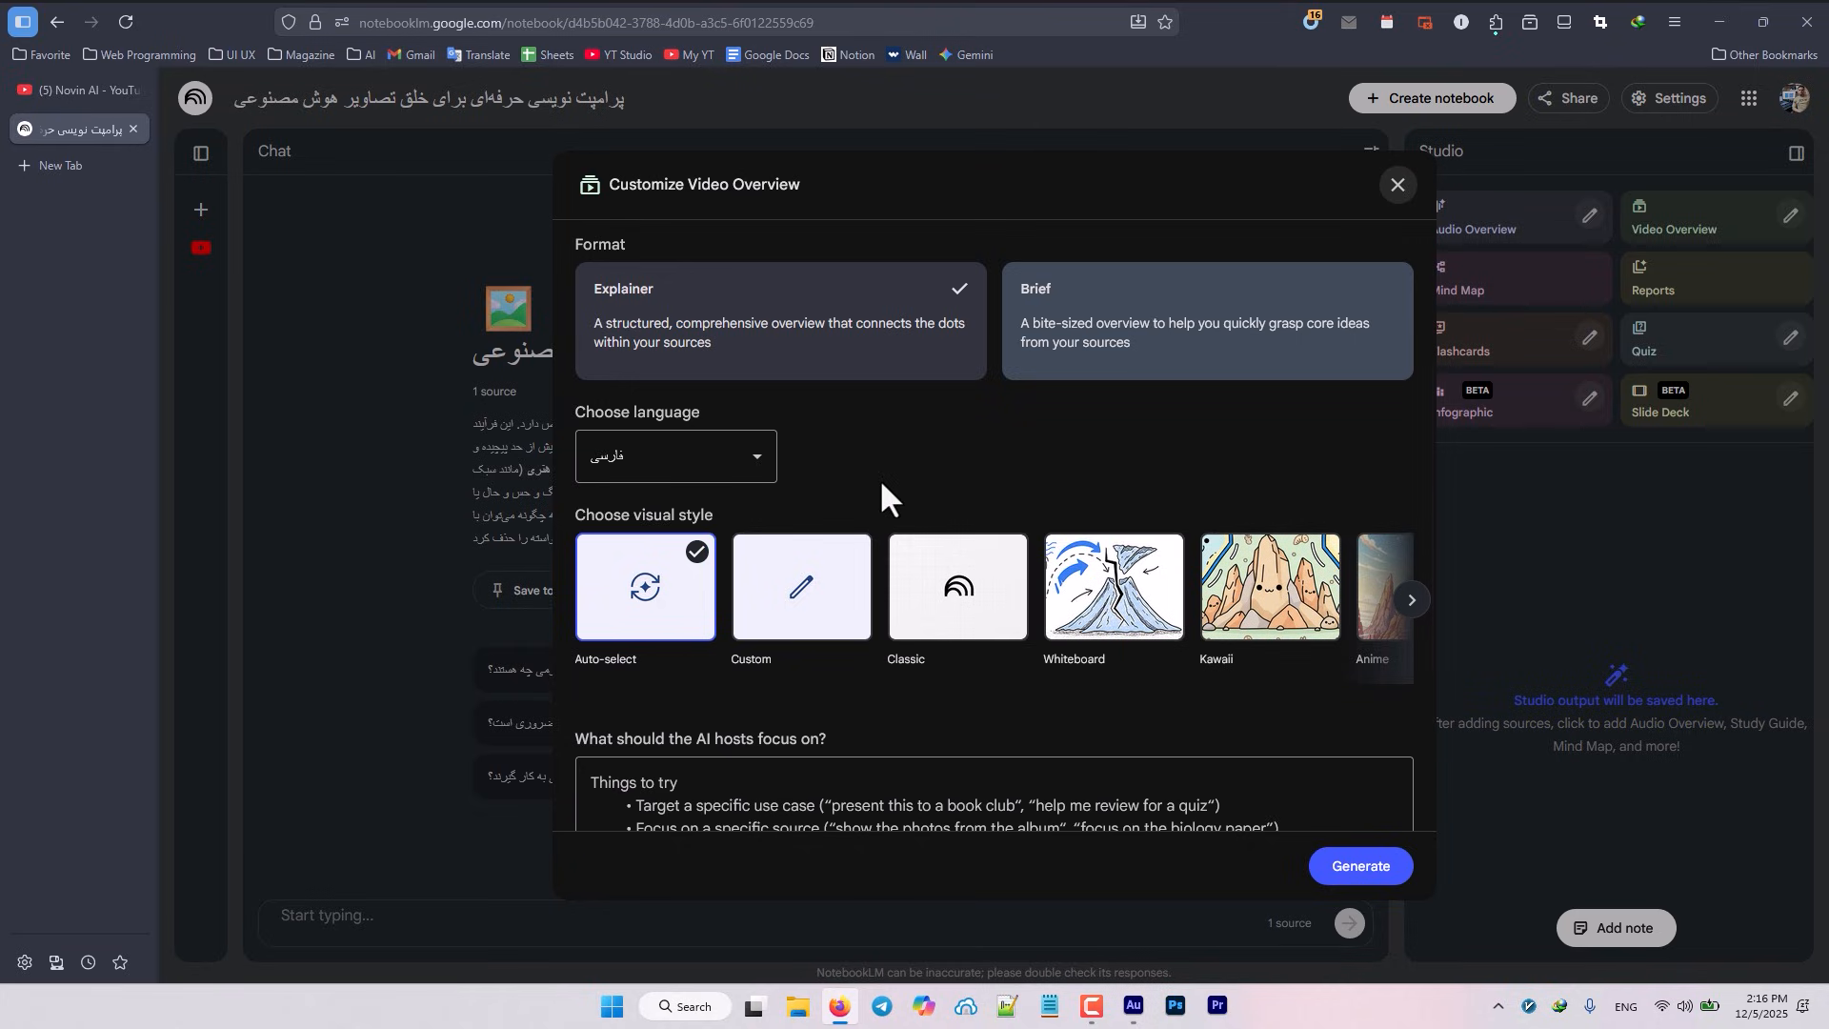
{"action": "scroll", "coordinate": [1205, 610], "scroll_direction": "down", "scroll_amount": 1}
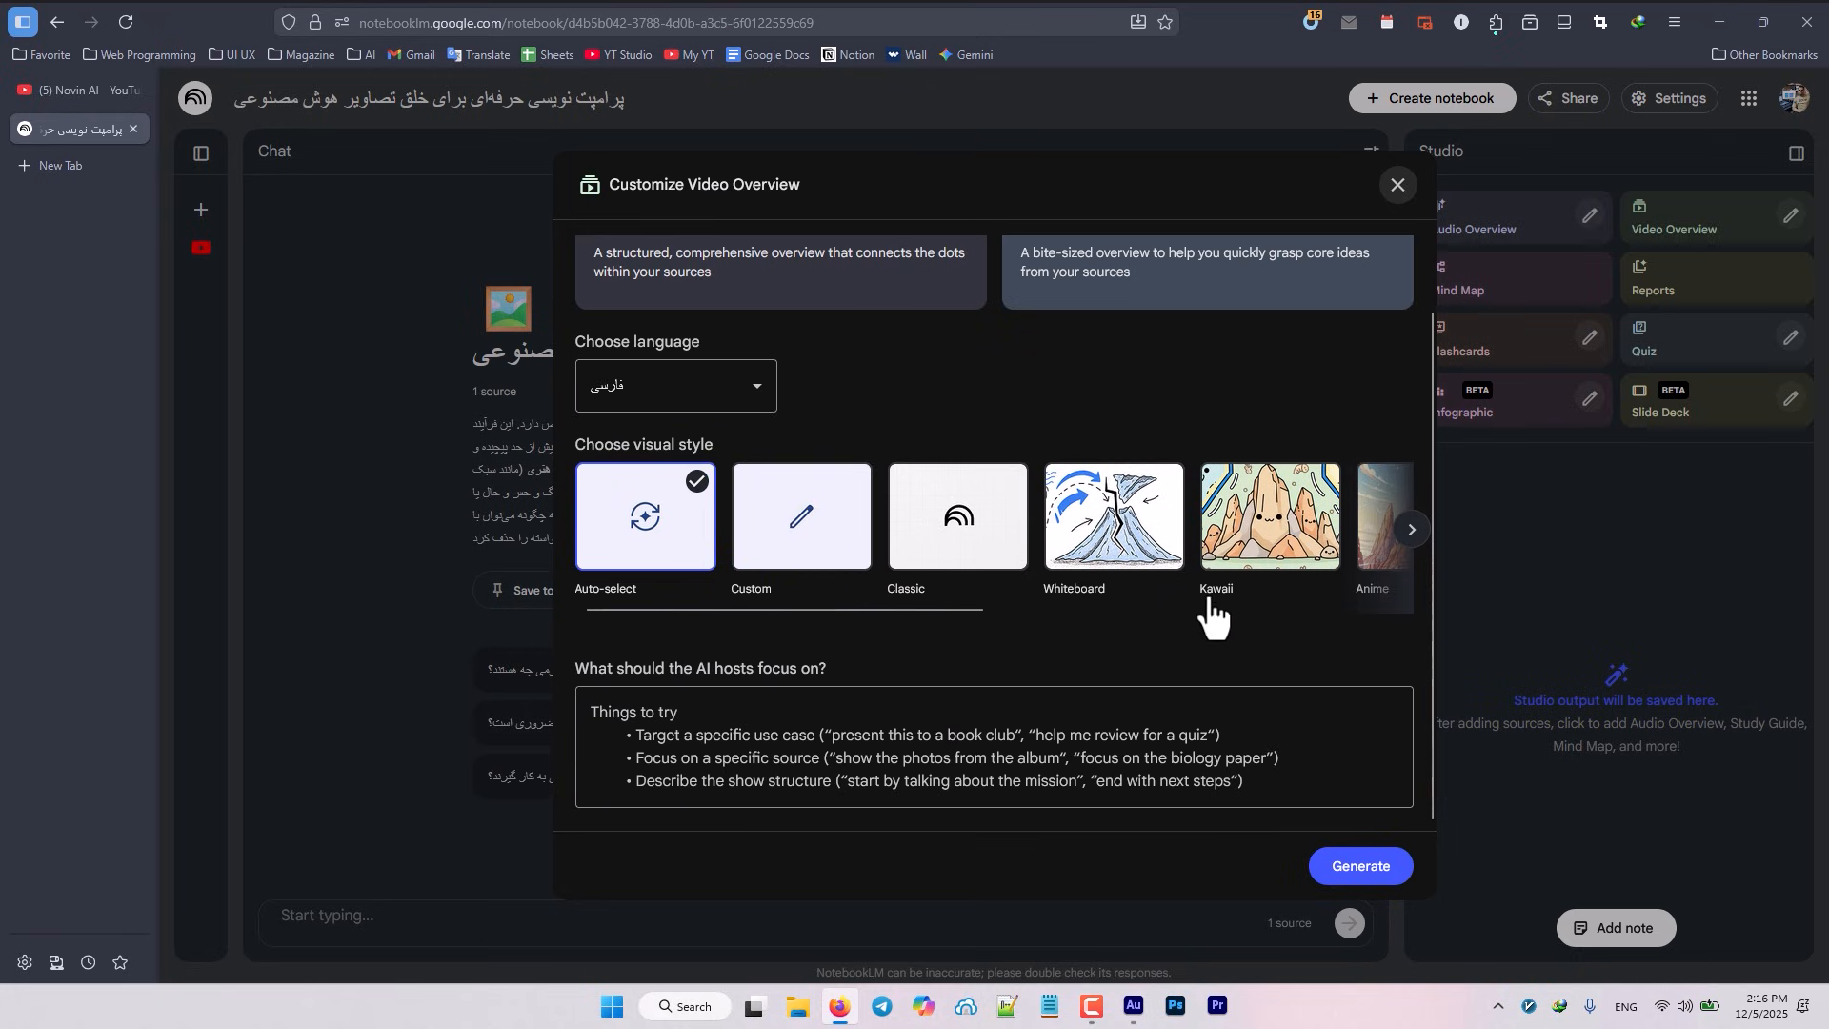
{"action": "scroll", "coordinate": [1208, 612], "scroll_direction": "up", "scroll_amount": 1}
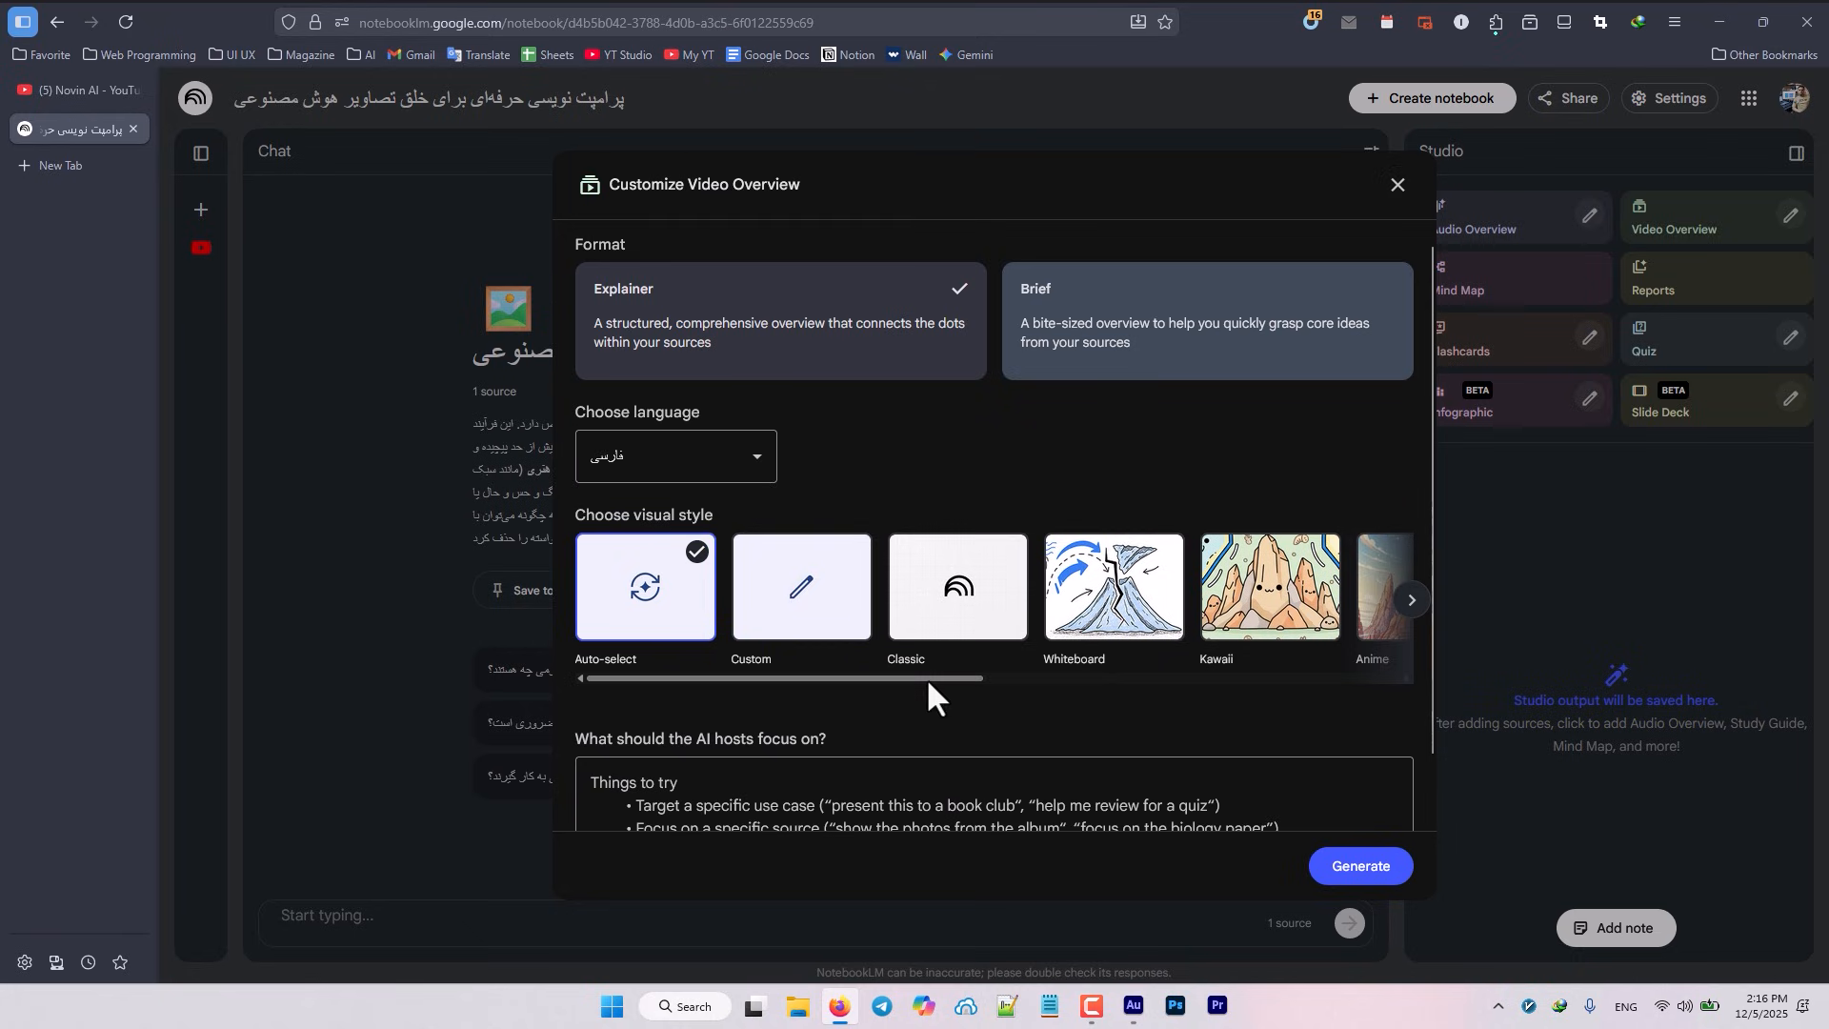
{"action": "left_click_drag", "start_coordinate": [926, 677], "coordinate": [942, 570]}
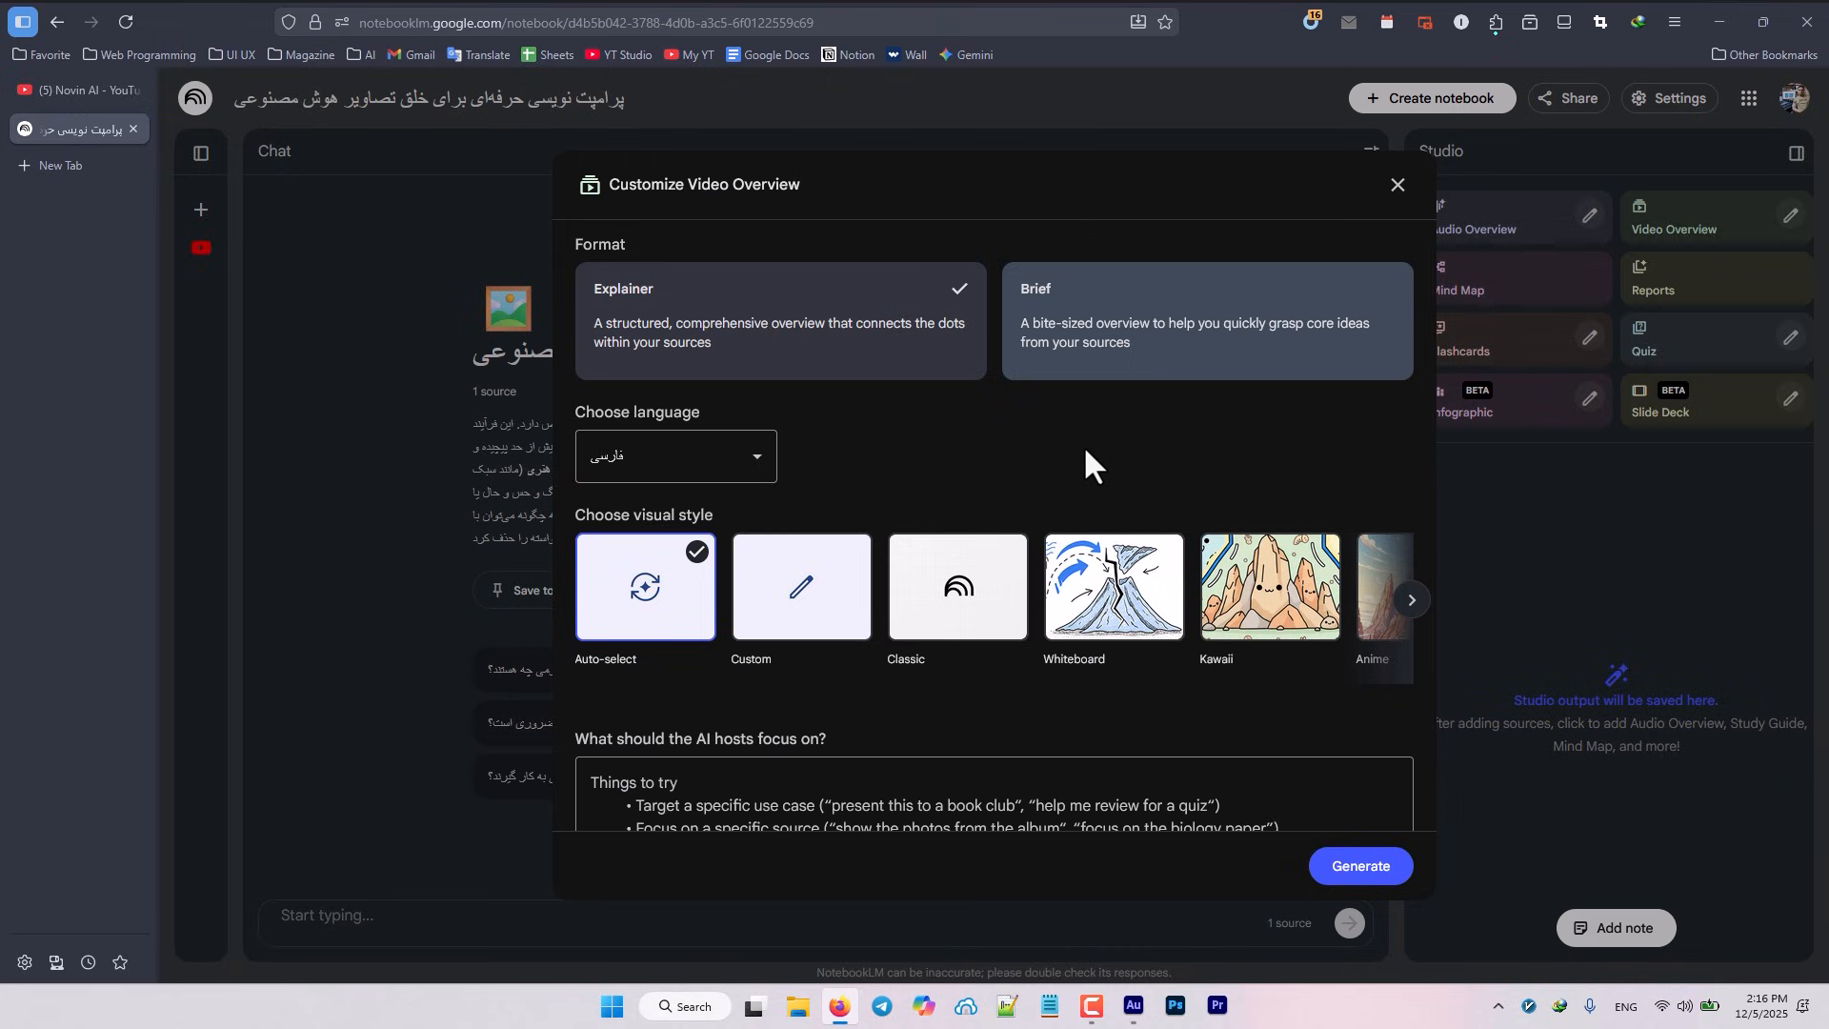
{"action": "scroll", "coordinate": [1082, 458], "scroll_direction": "down", "scroll_amount": 1}
{"action": "scroll", "coordinate": [1081, 453], "scroll_direction": "up", "scroll_amount": 1}
{"action": "left_click", "coordinate": [1208, 341]}
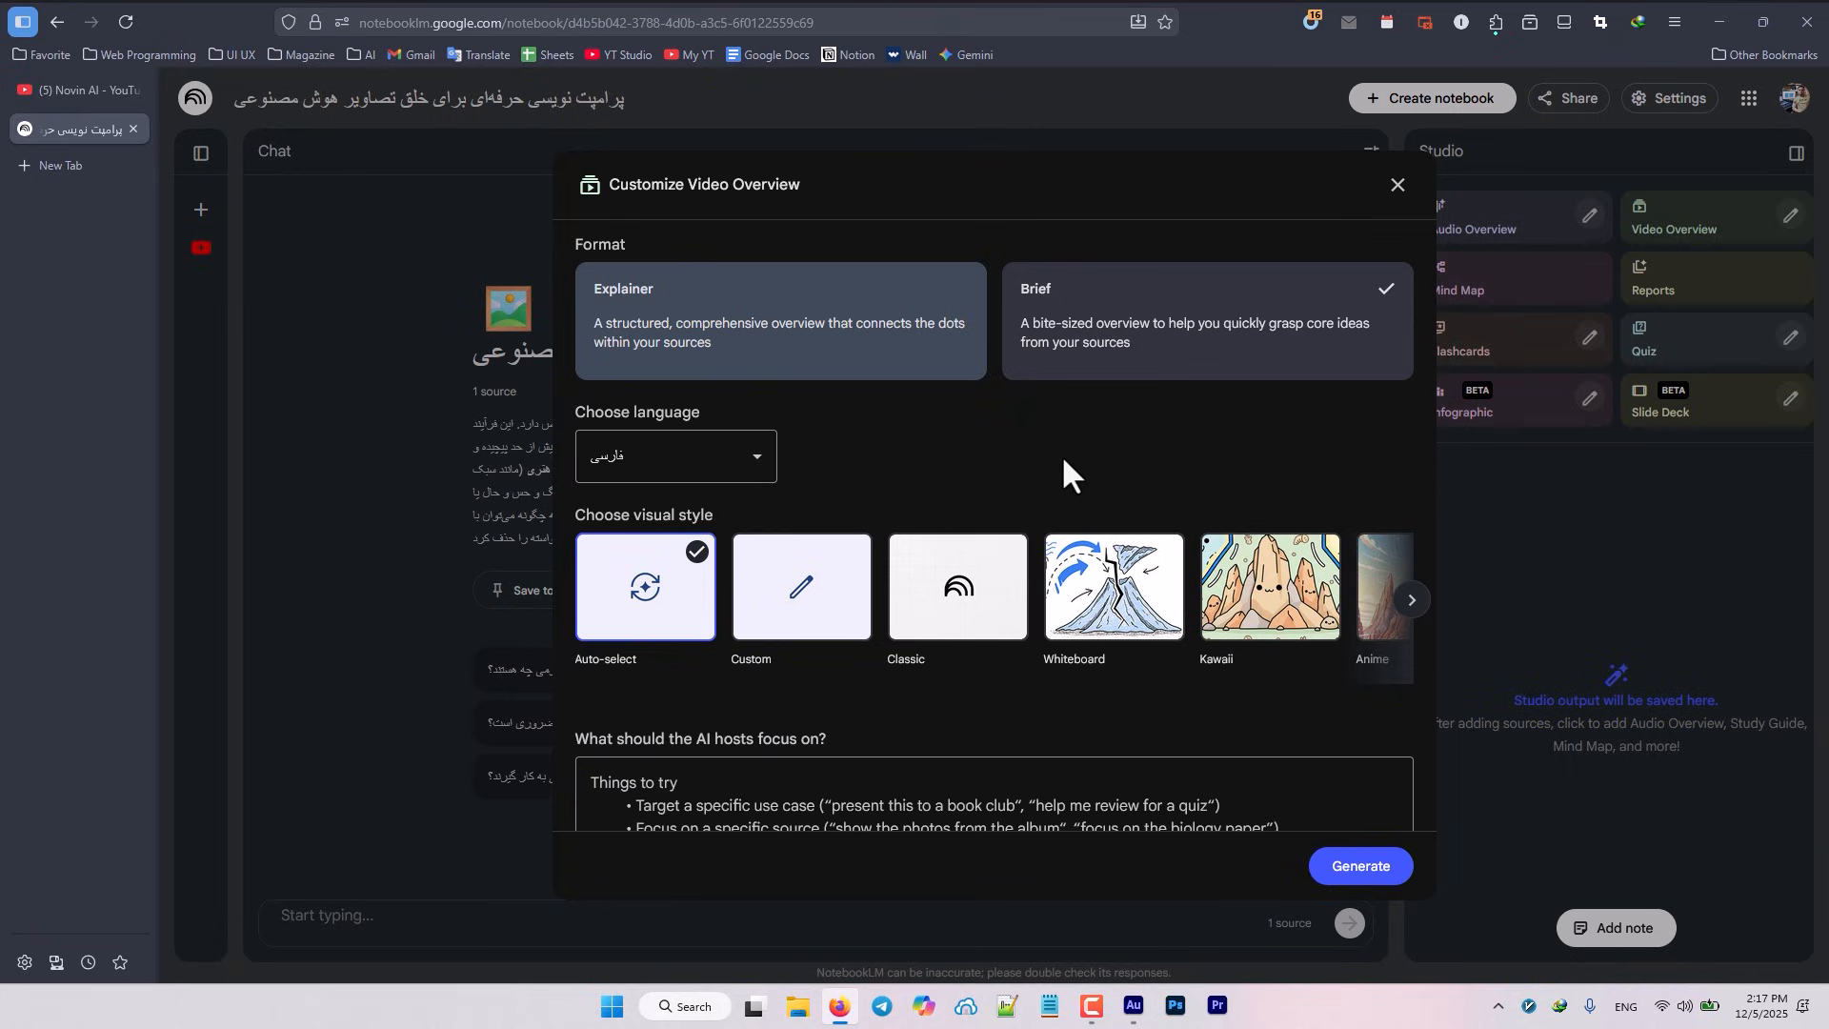
Check the remaining video options and generate the Video Overview with the Auto-select visual style
{"action": "scroll", "coordinate": [1055, 457], "scroll_direction": "down", "scroll_amount": 1}
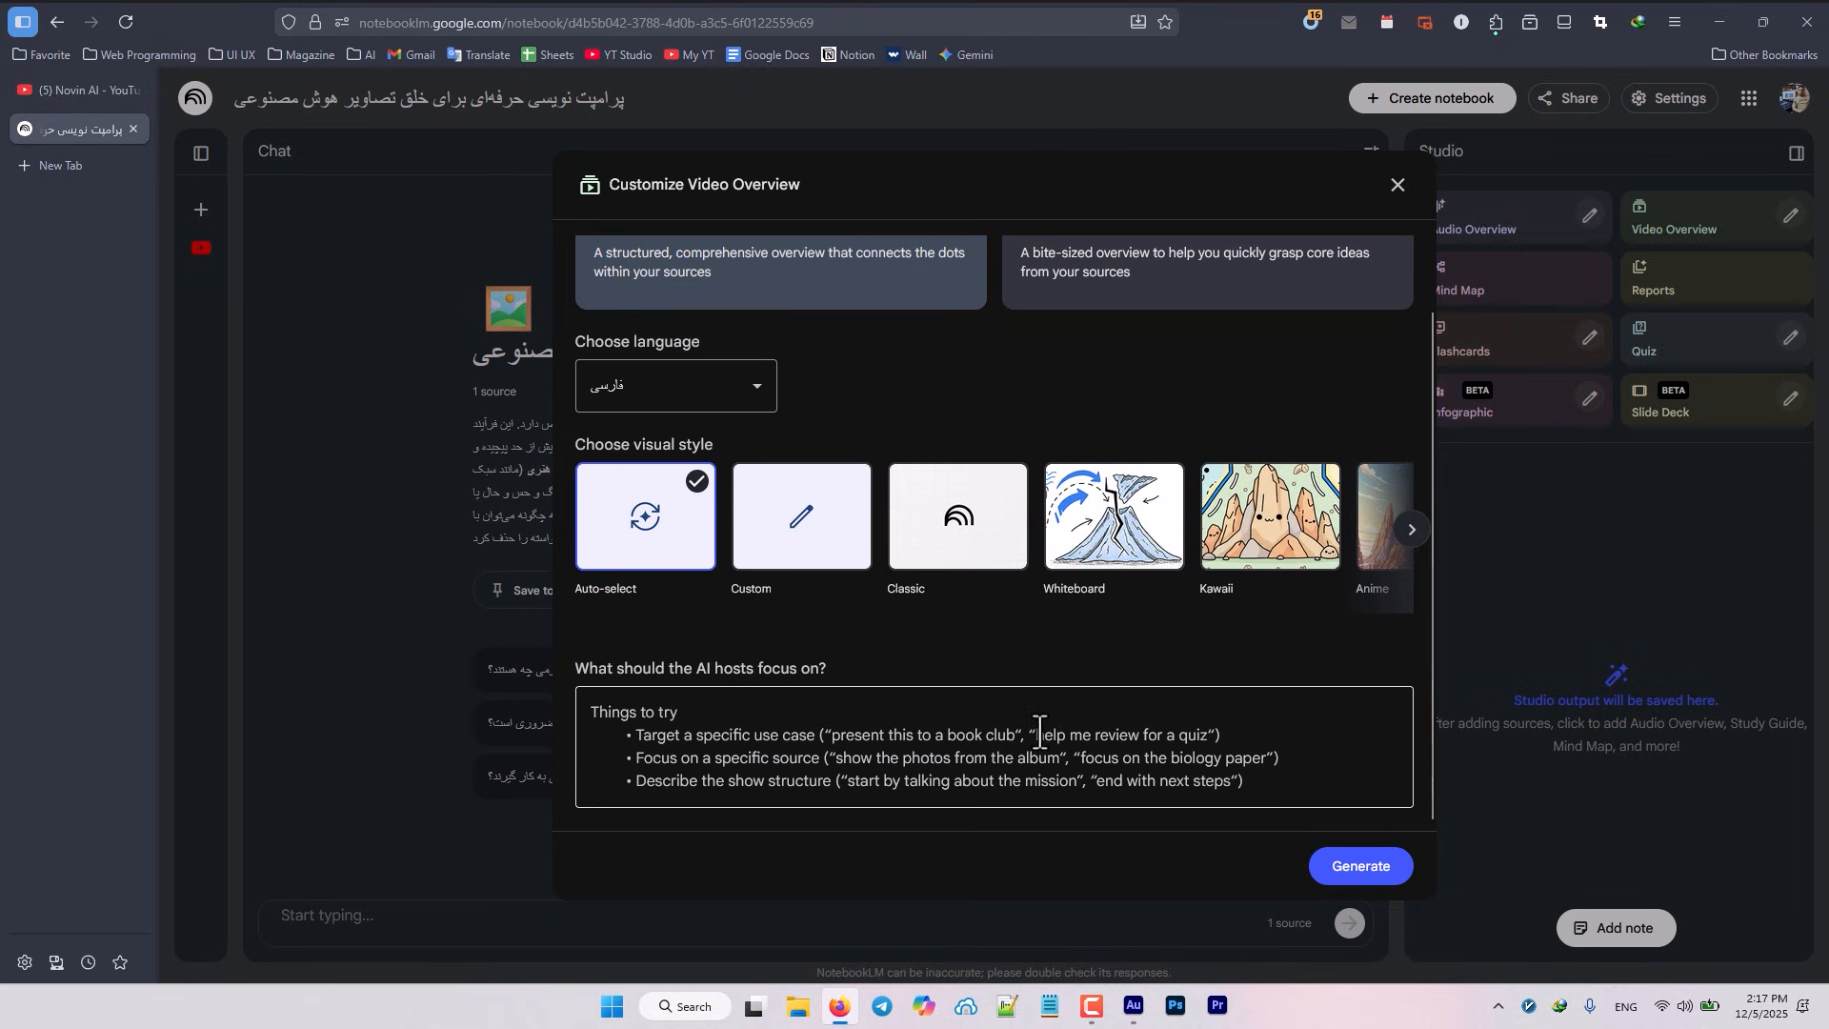
{"action": "scroll", "coordinate": [1037, 728], "scroll_direction": "up", "scroll_amount": 1}
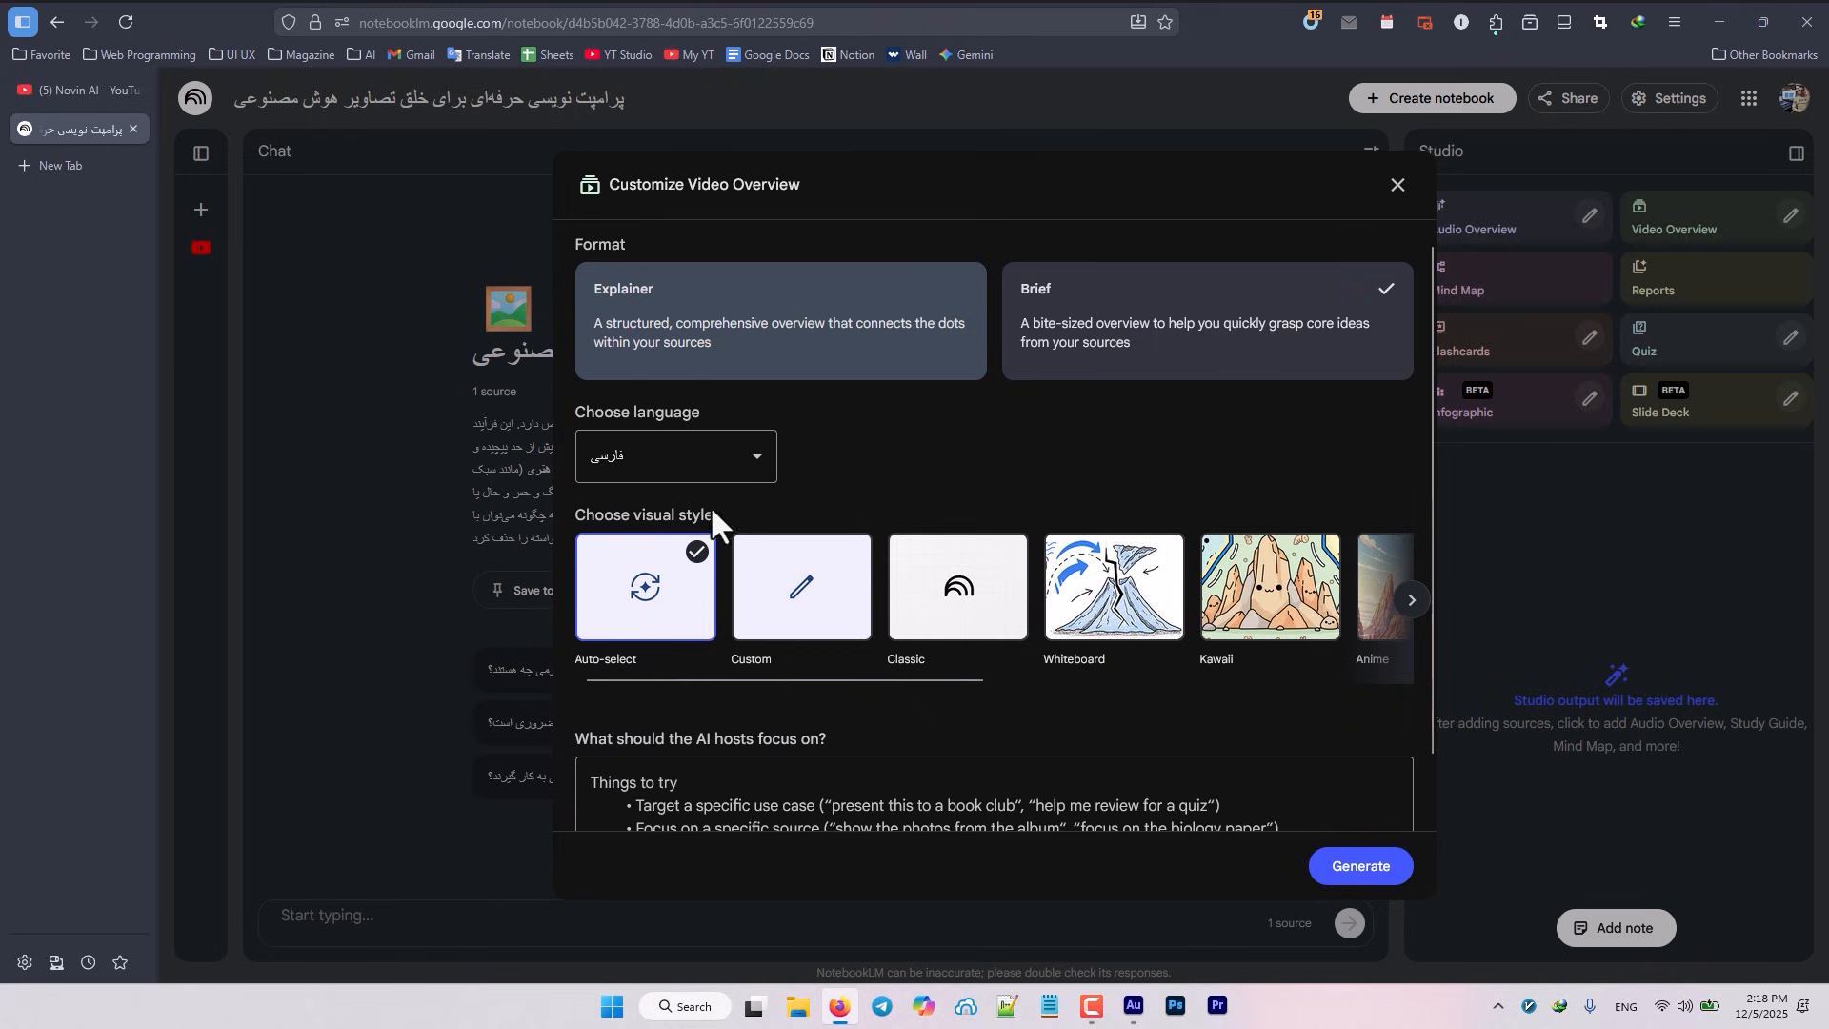
{"action": "scroll", "coordinate": [1005, 424], "scroll_direction": "down", "scroll_amount": 1}
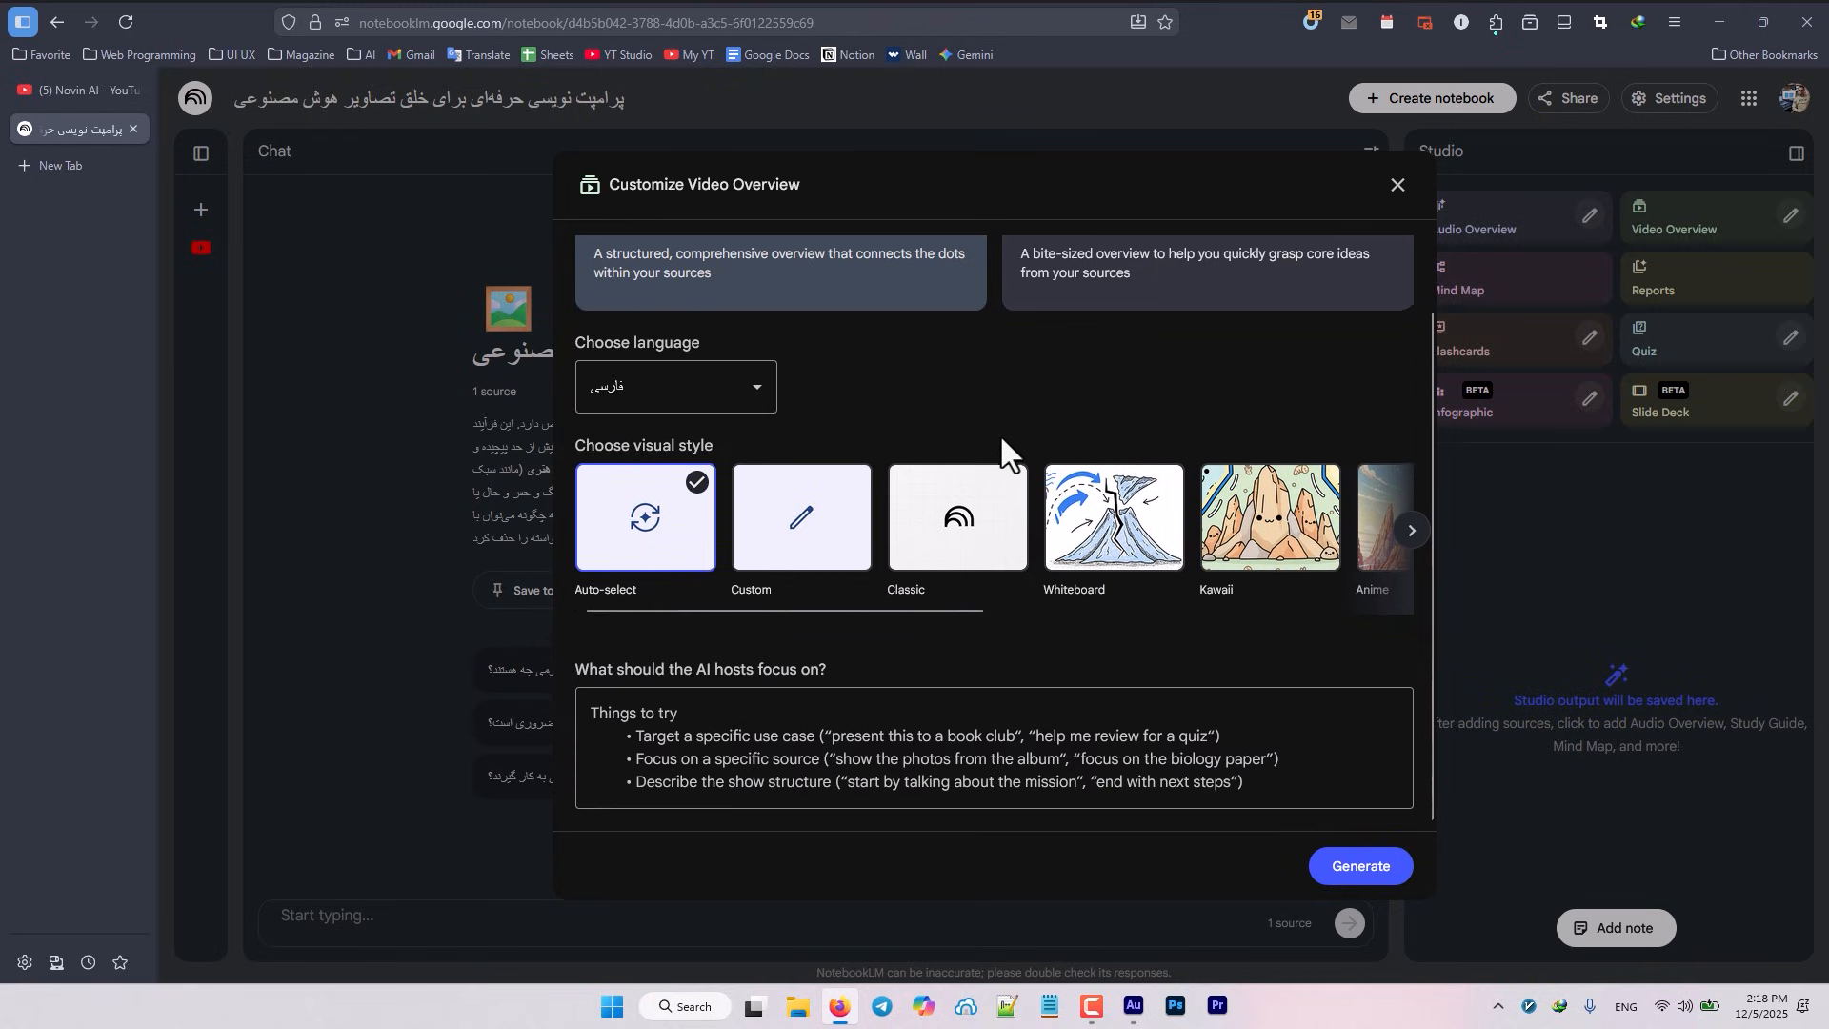
{"action": "left_click", "coordinate": [1367, 868]}
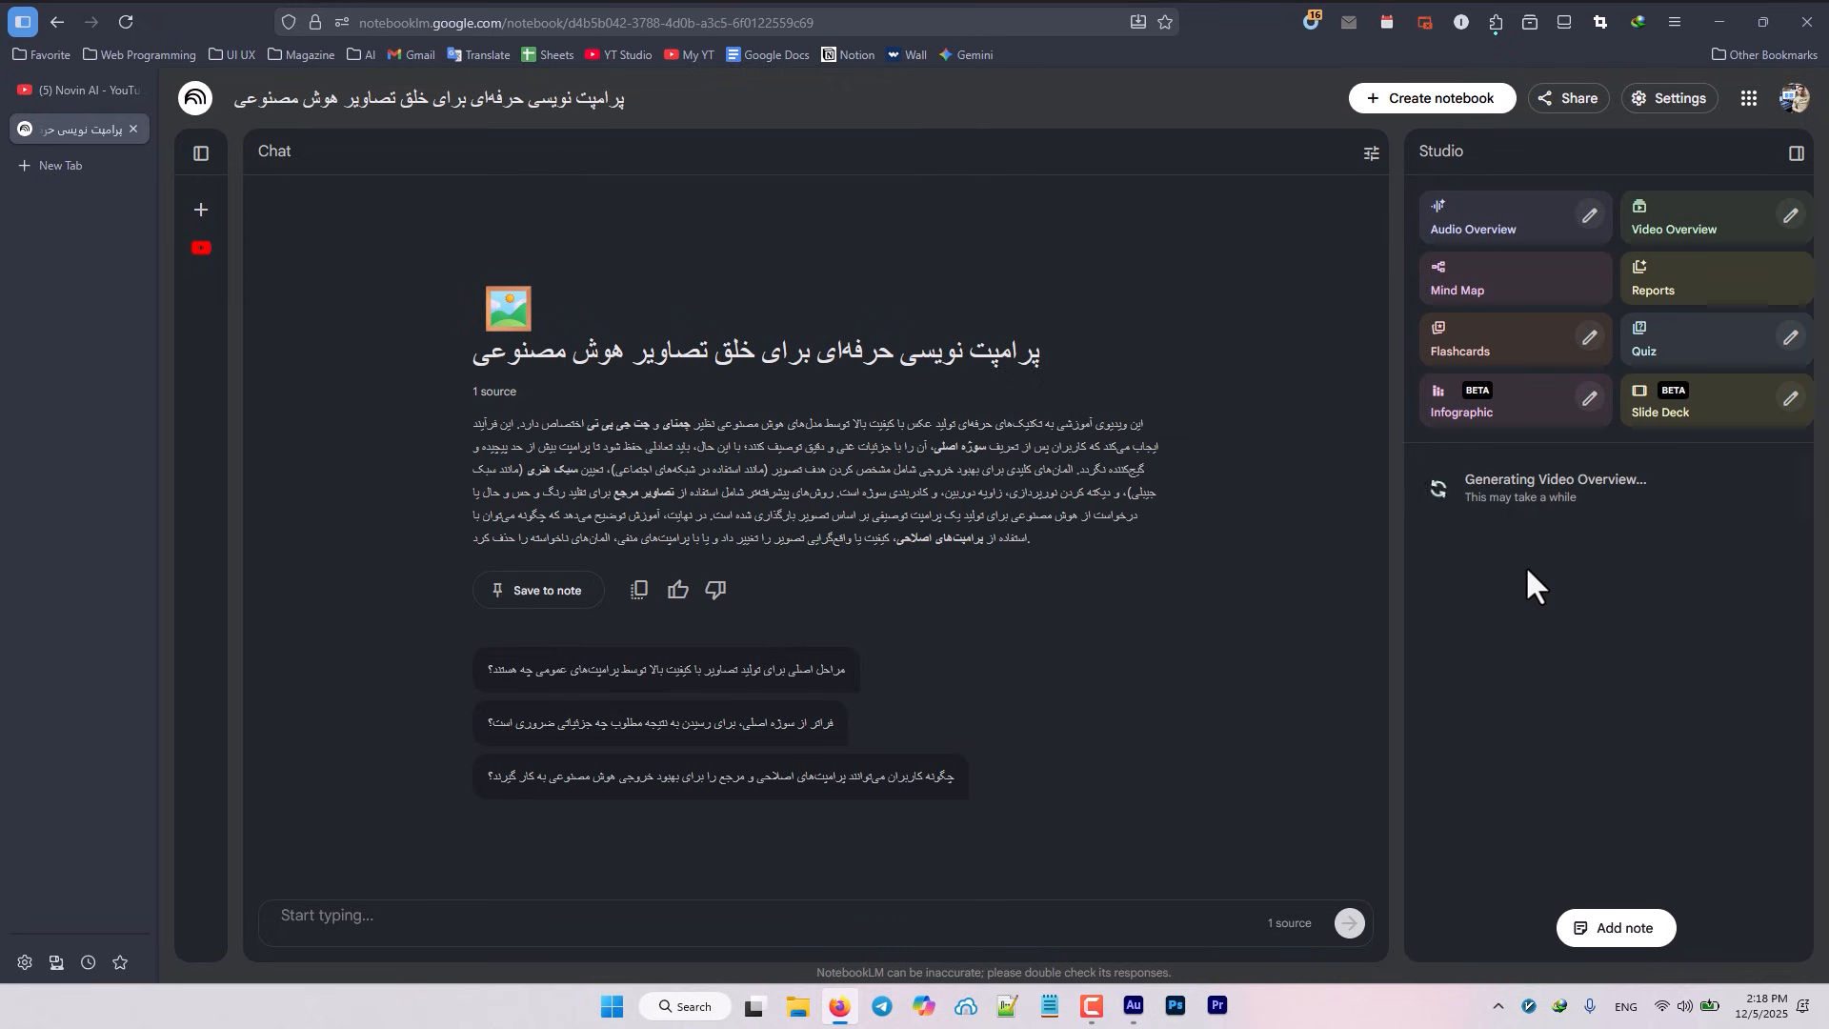
Generate a customized Audio Overview in the Brief format, leaving the focus prompt empty
{"action": "left_click", "coordinate": [1587, 215]}
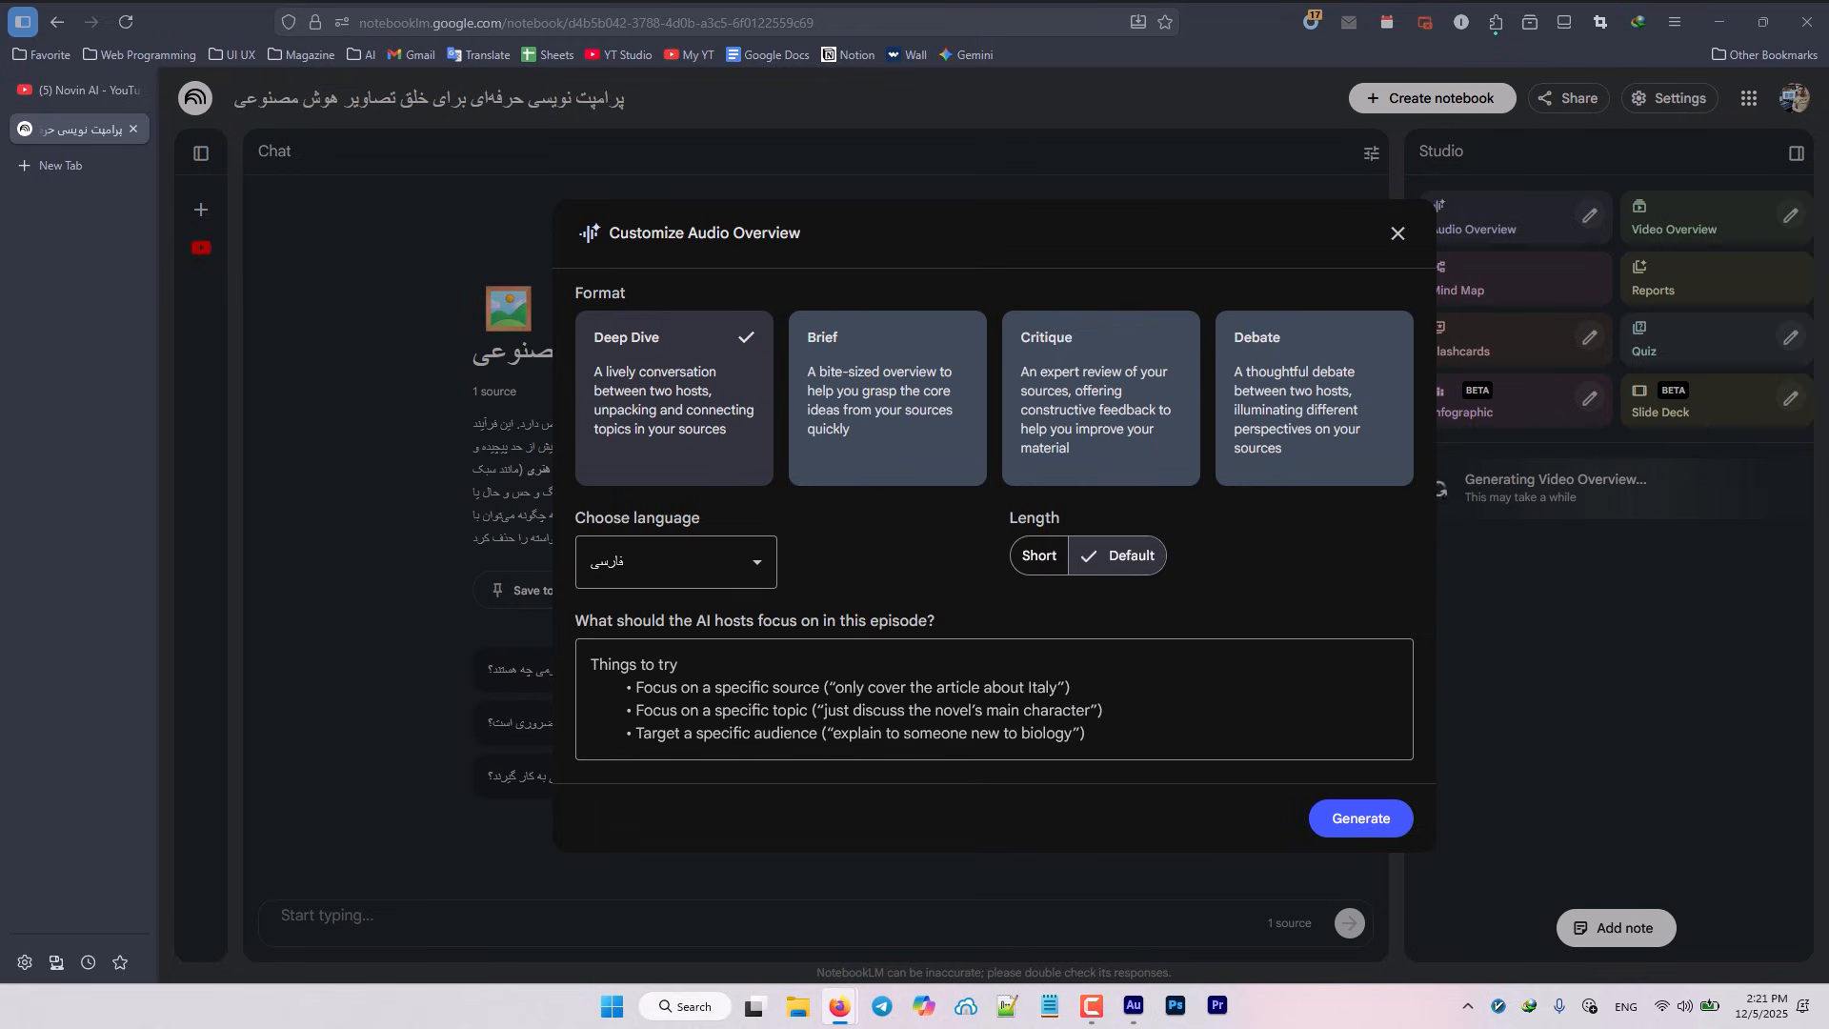
{"action": "left_click", "coordinate": [979, 411]}
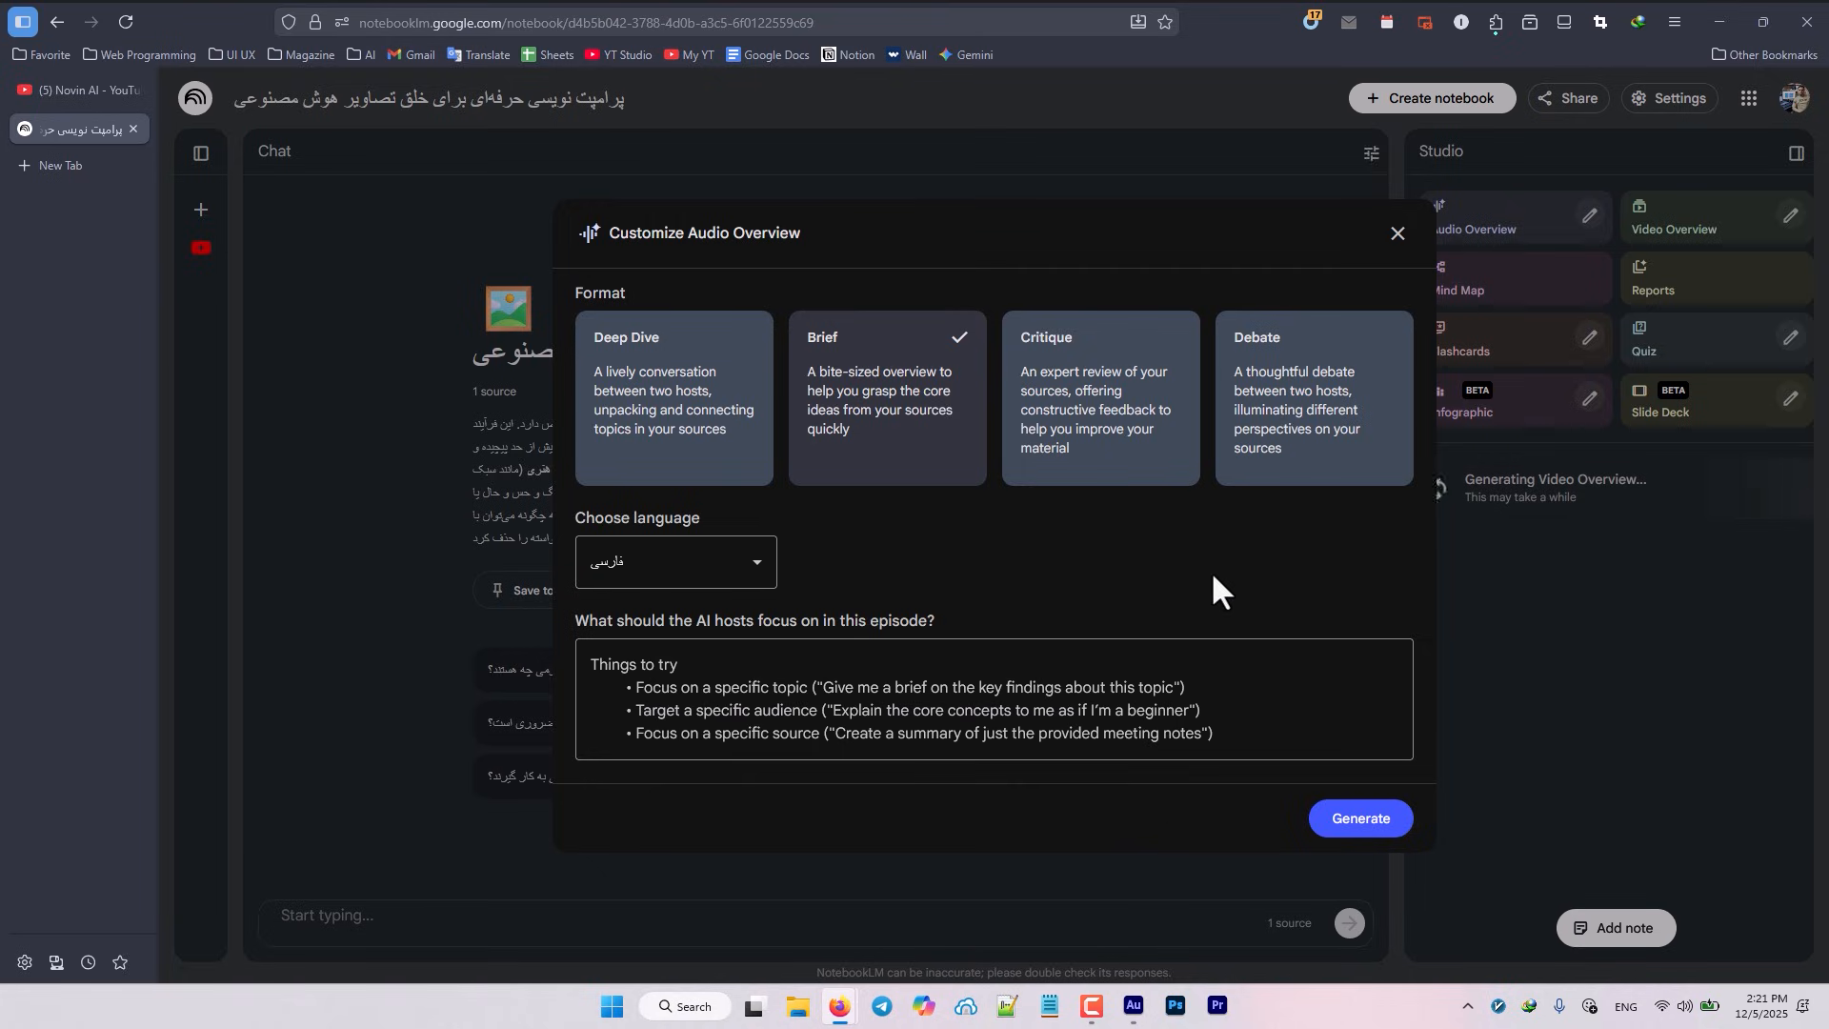
{"action": "left_click", "coordinate": [726, 734]}
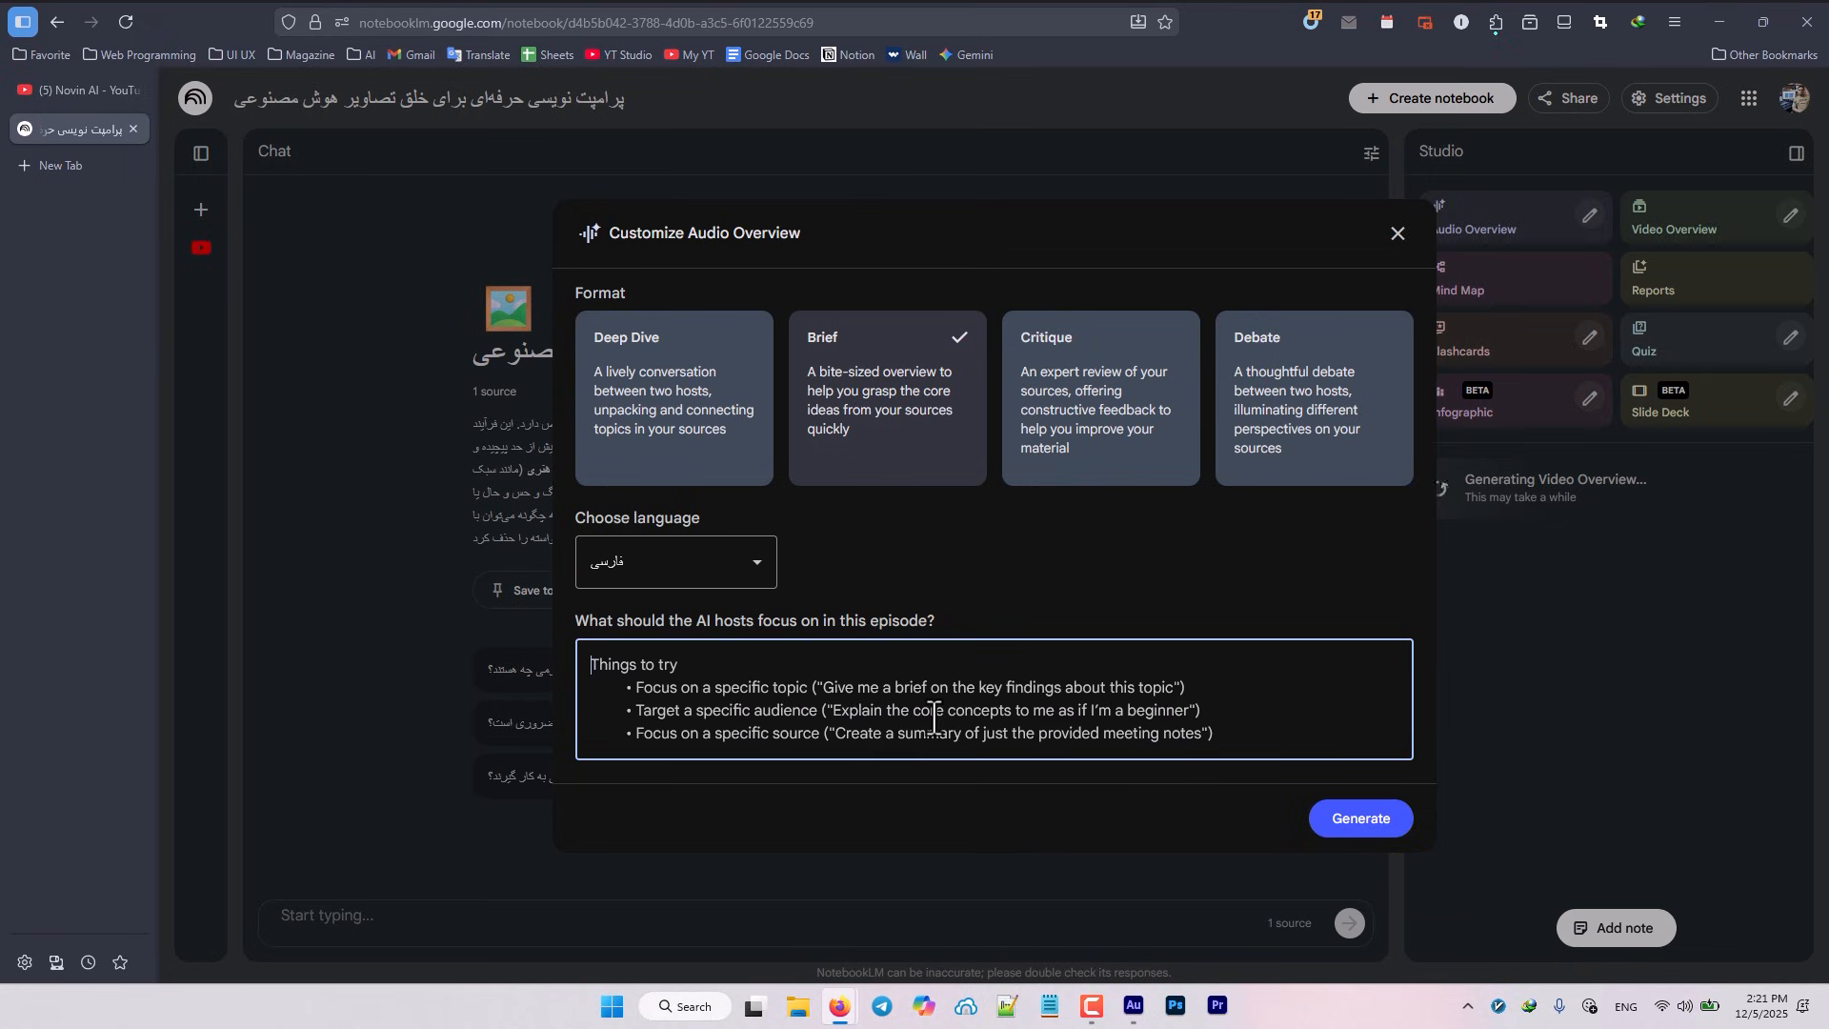
{"action": "left_click", "coordinate": [1393, 825]}
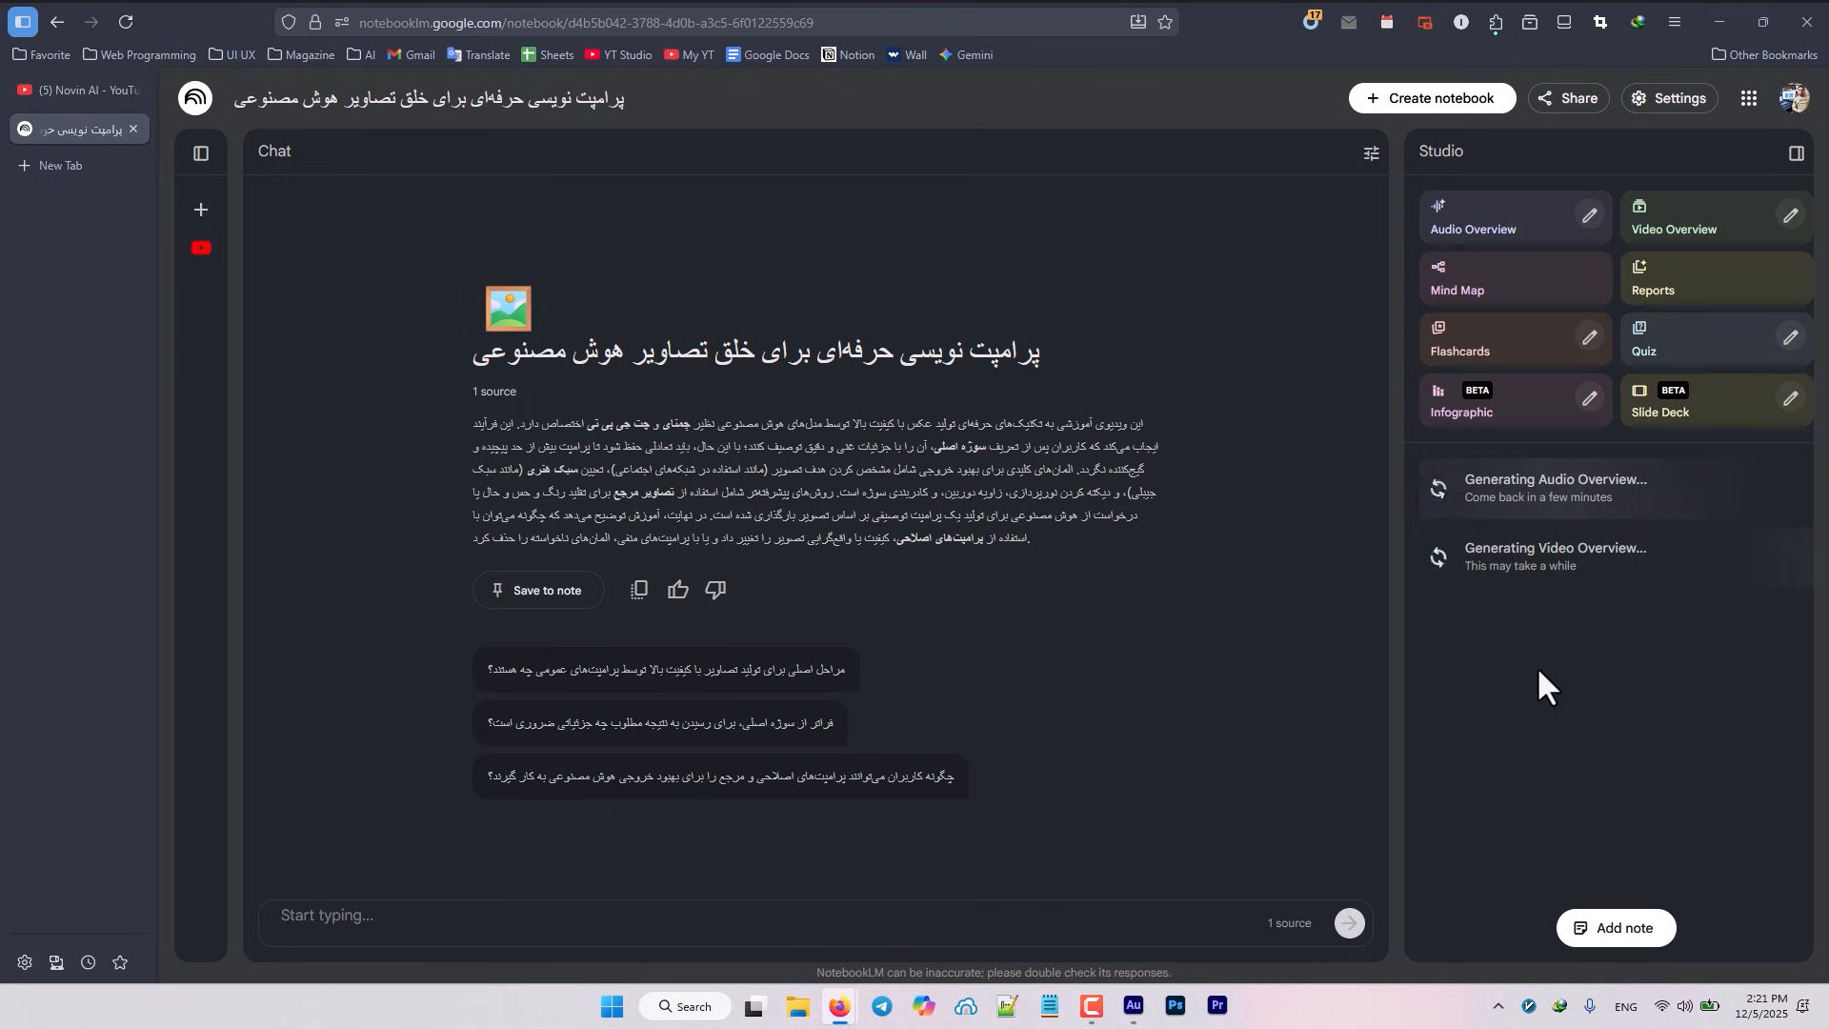
Generate a mind map from the source and open it with the "اصول و راهبردهای پرامپت نویسی" branch expanded
{"action": "left_click", "coordinate": [1556, 286]}
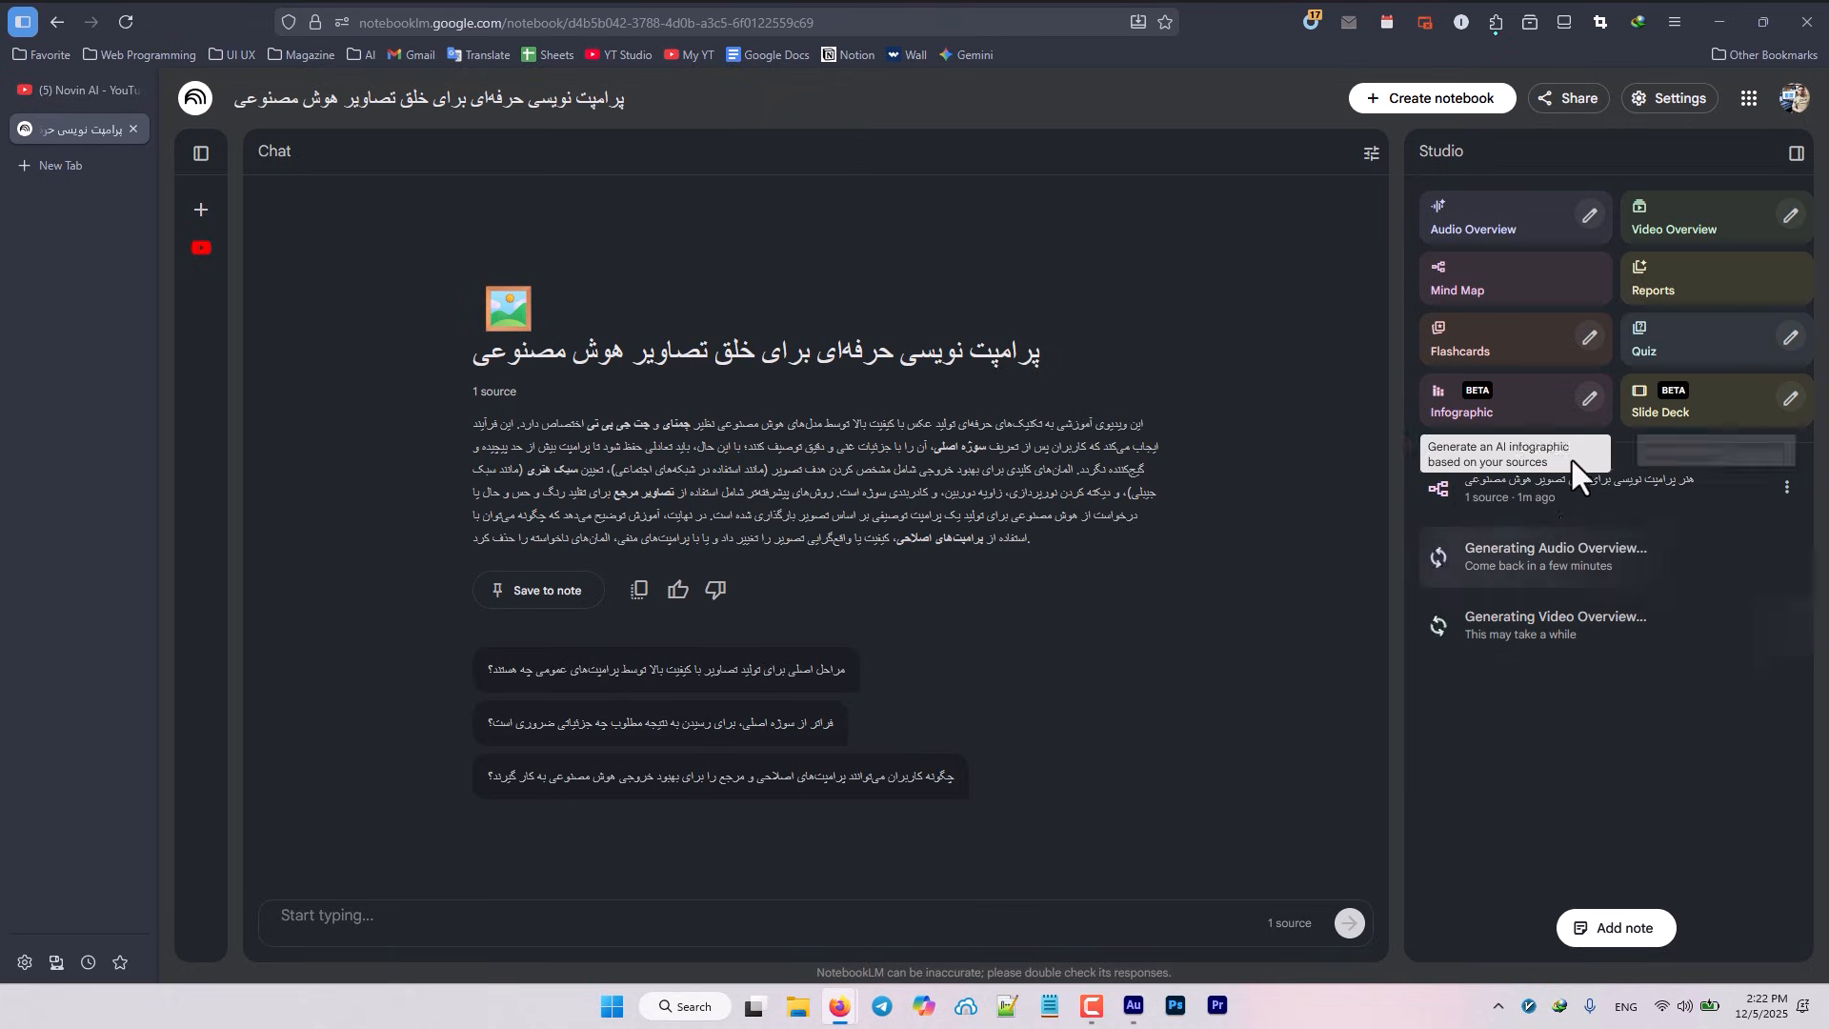
{"action": "left_click", "coordinate": [1499, 514]}
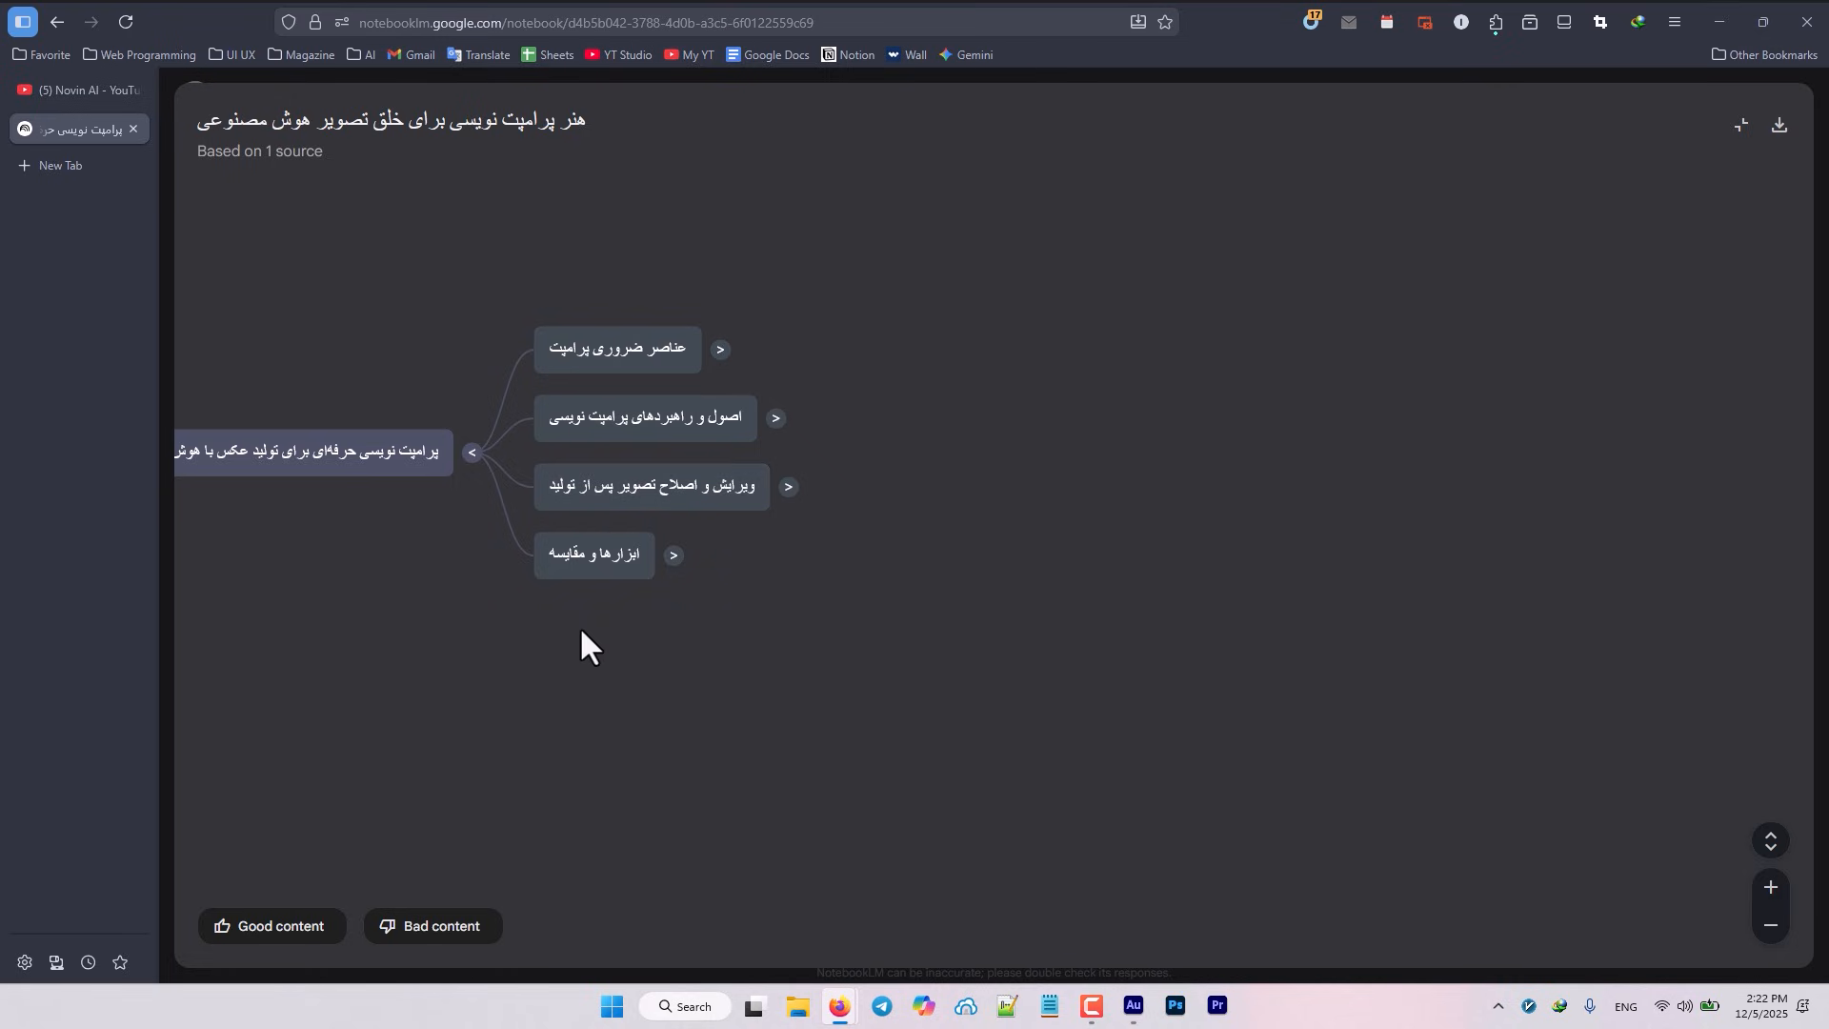
{"action": "left_click", "coordinate": [775, 418]}
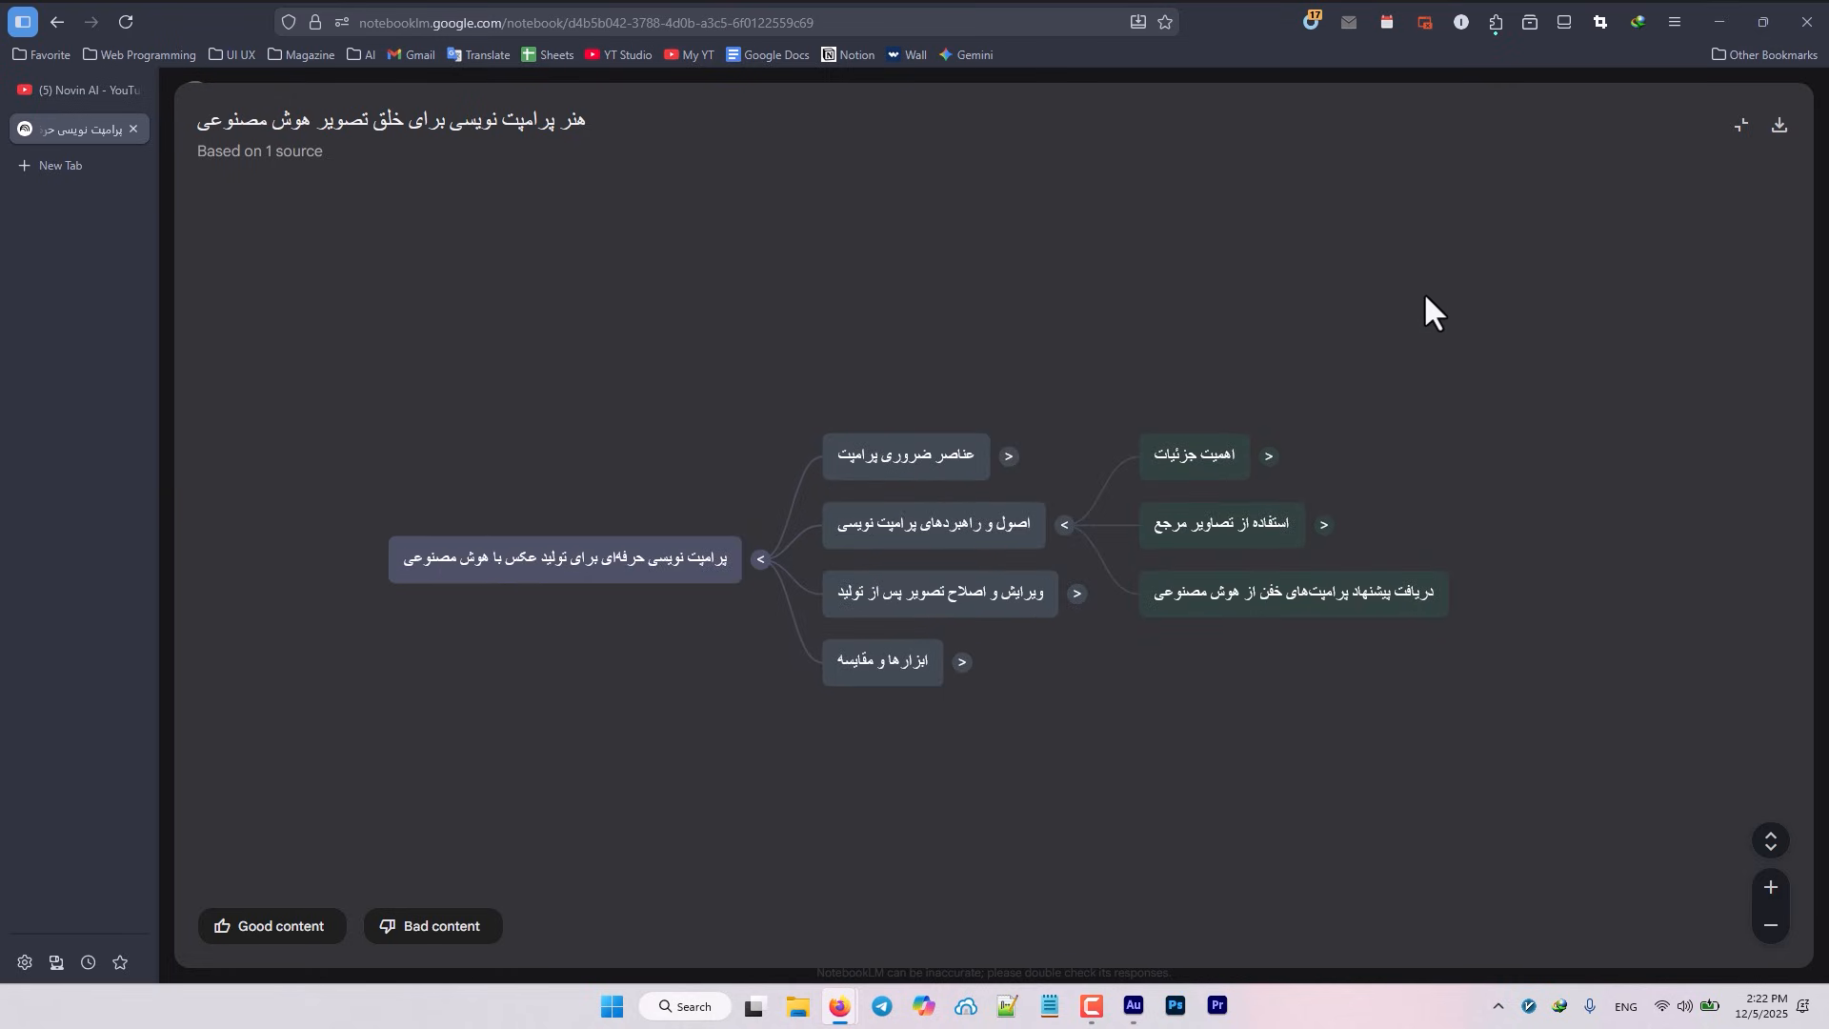
Expand the mind map's "عناصر ضروری پرامپت" branch and return to the Studio overview
{"action": "left_click", "coordinate": [1009, 458]}
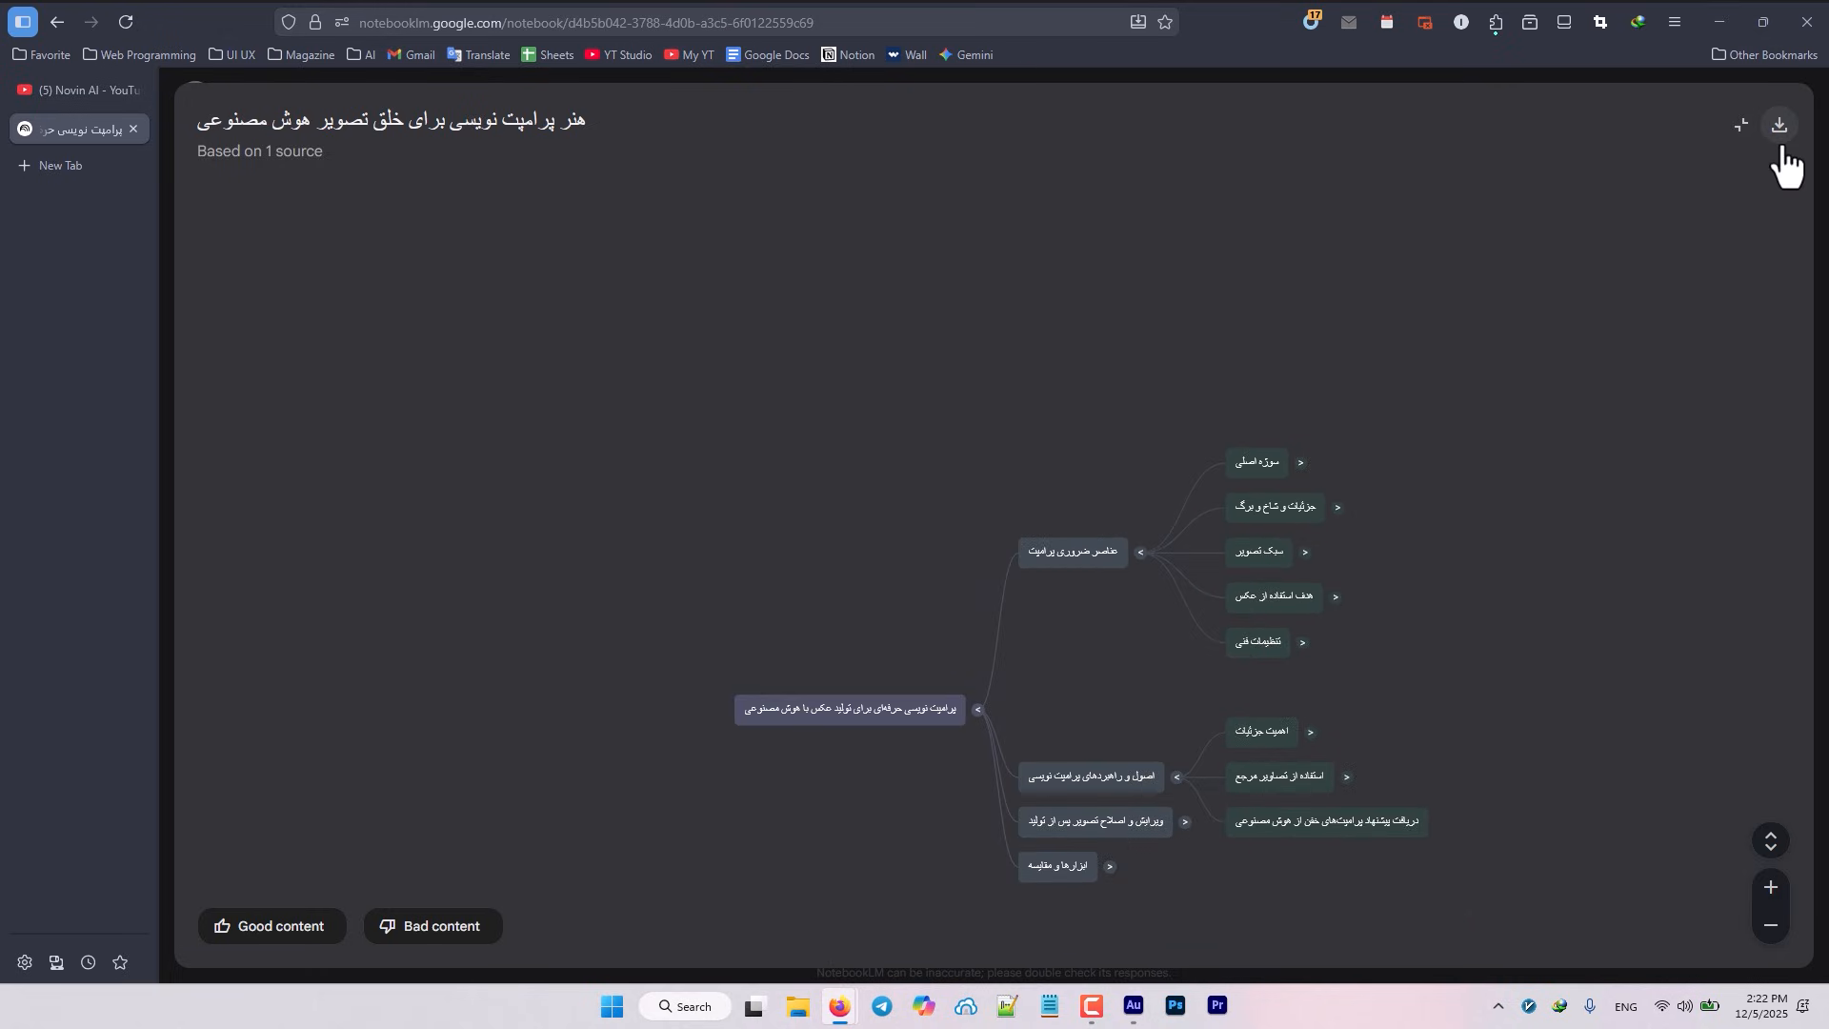
{"action": "left_click", "coordinate": [1741, 126]}
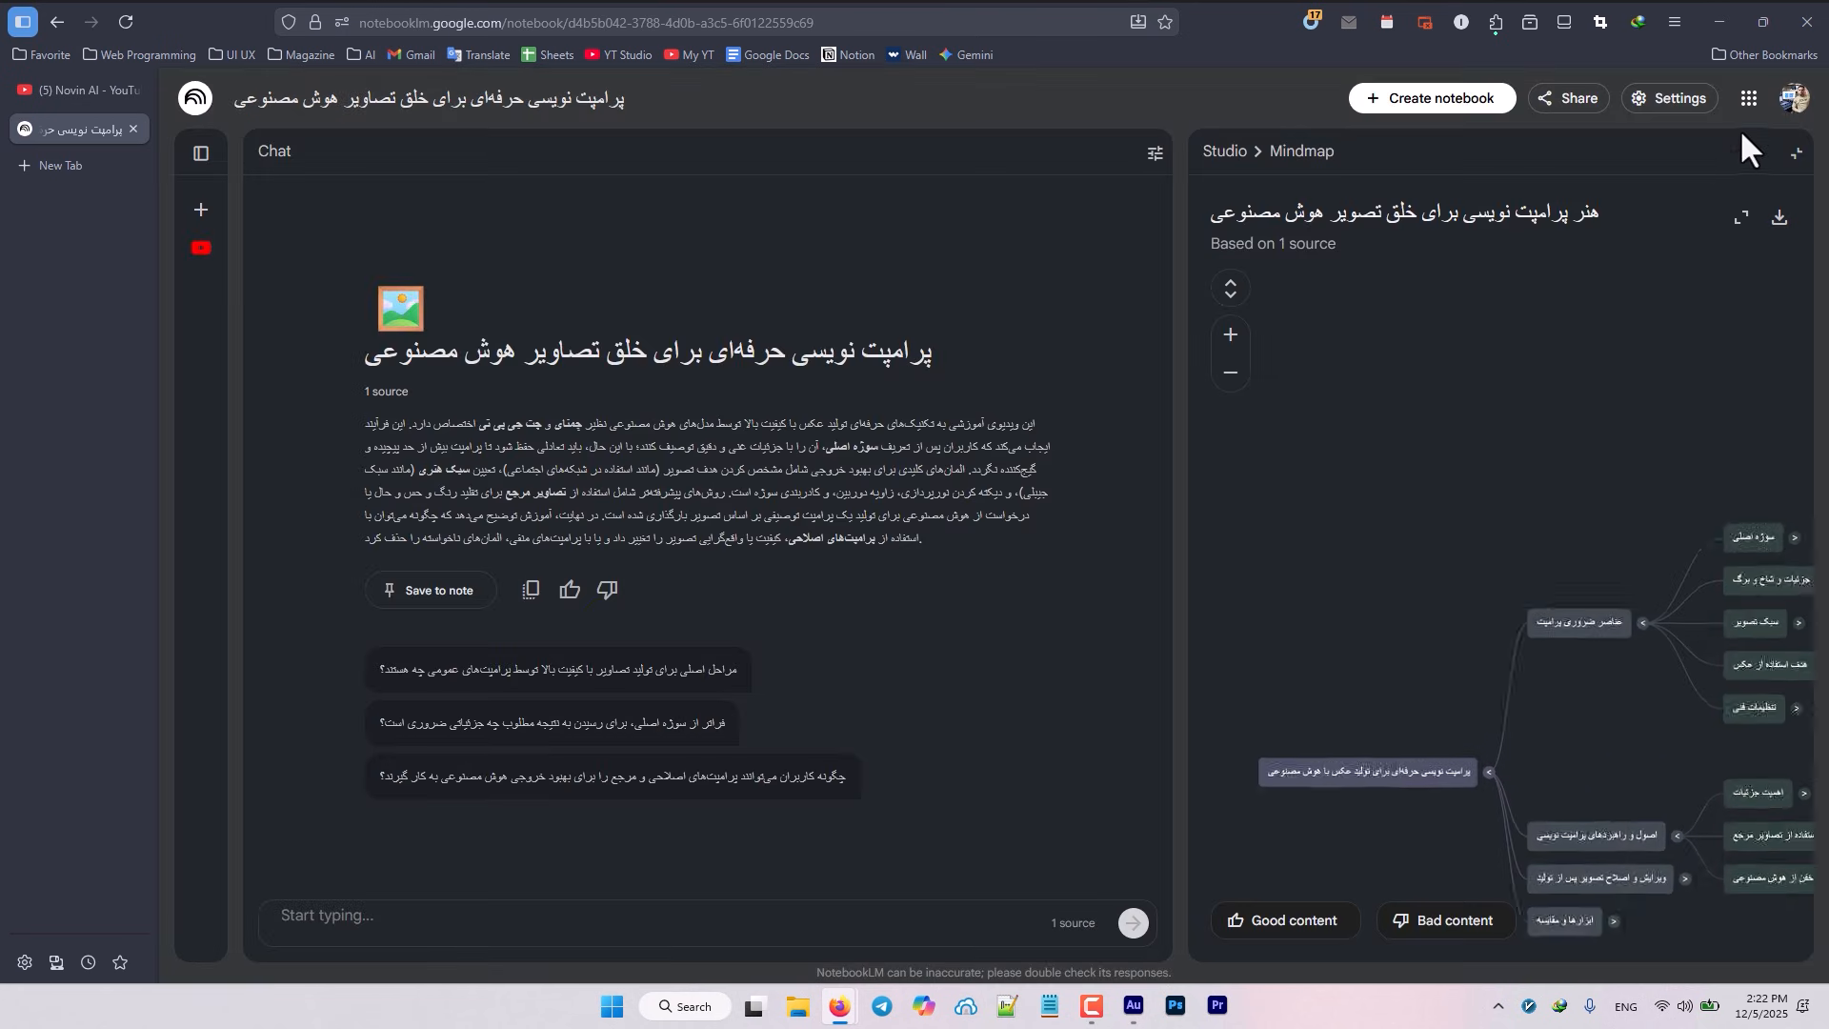
{"action": "left_click", "coordinate": [1796, 152]}
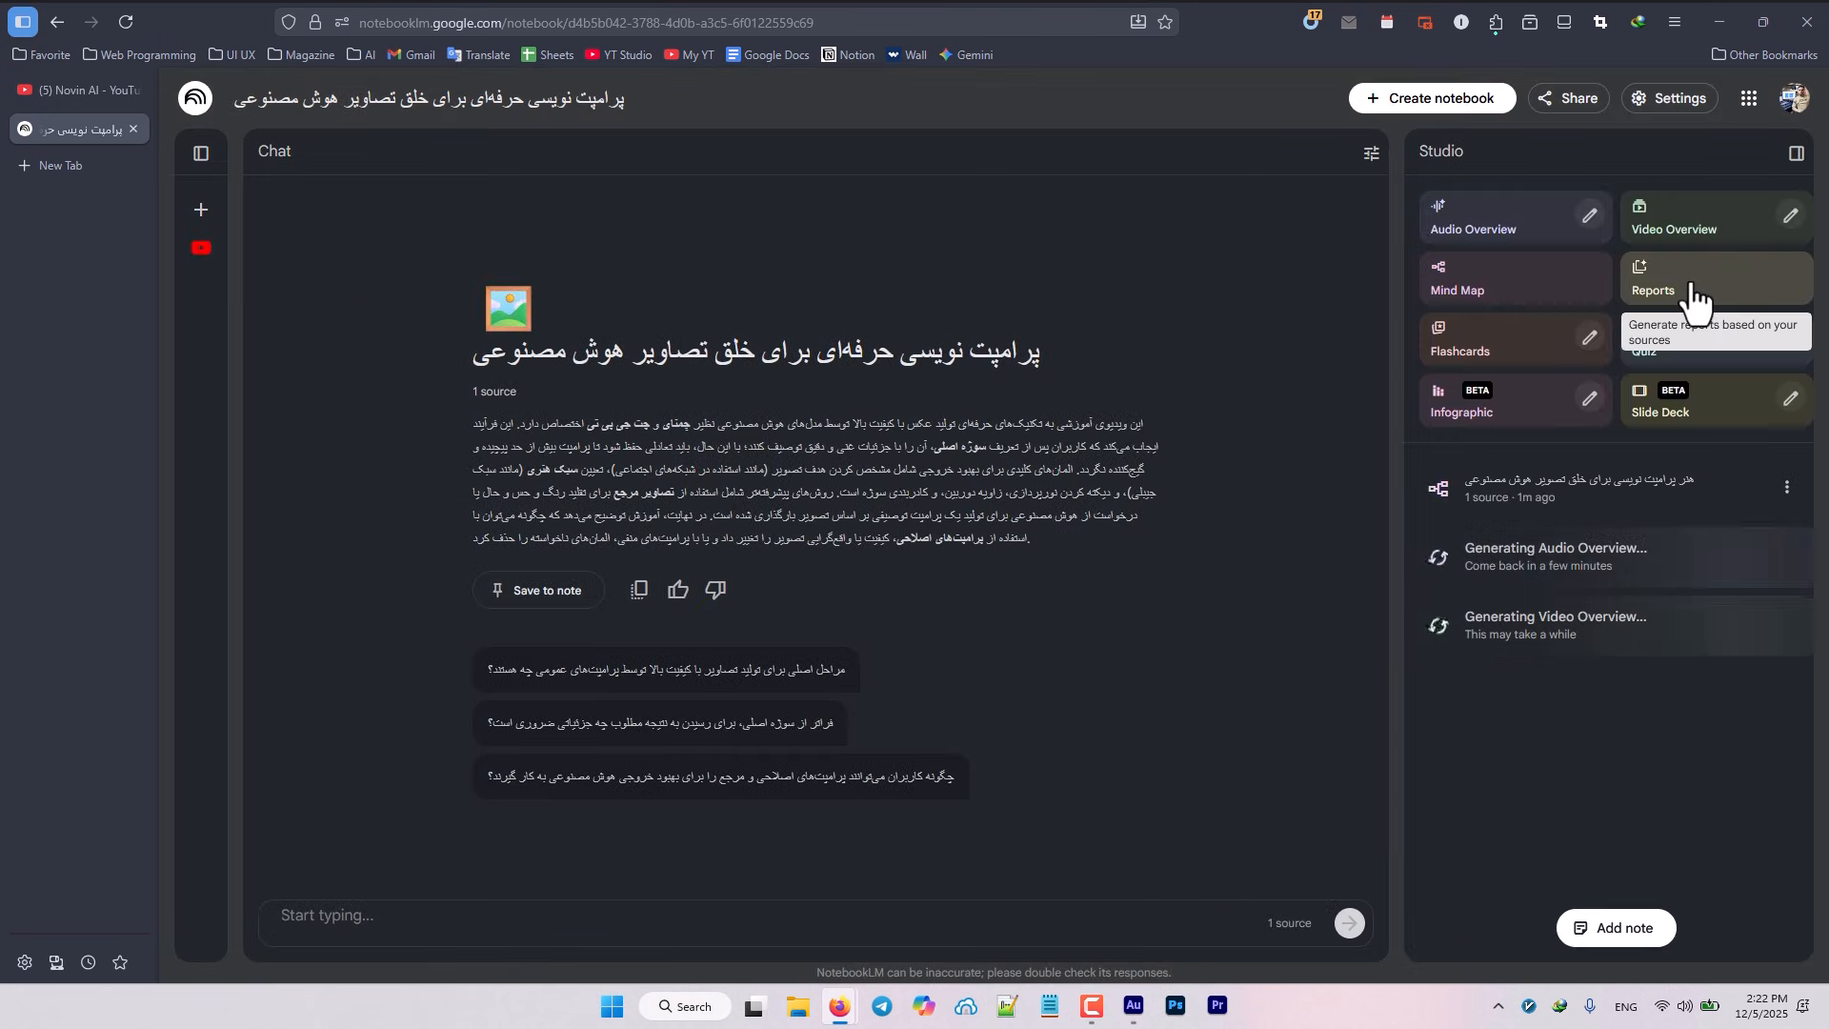
Generate a Study Guide report in the default فارسی language with its preset description
{"action": "left_click", "coordinate": [1677, 294]}
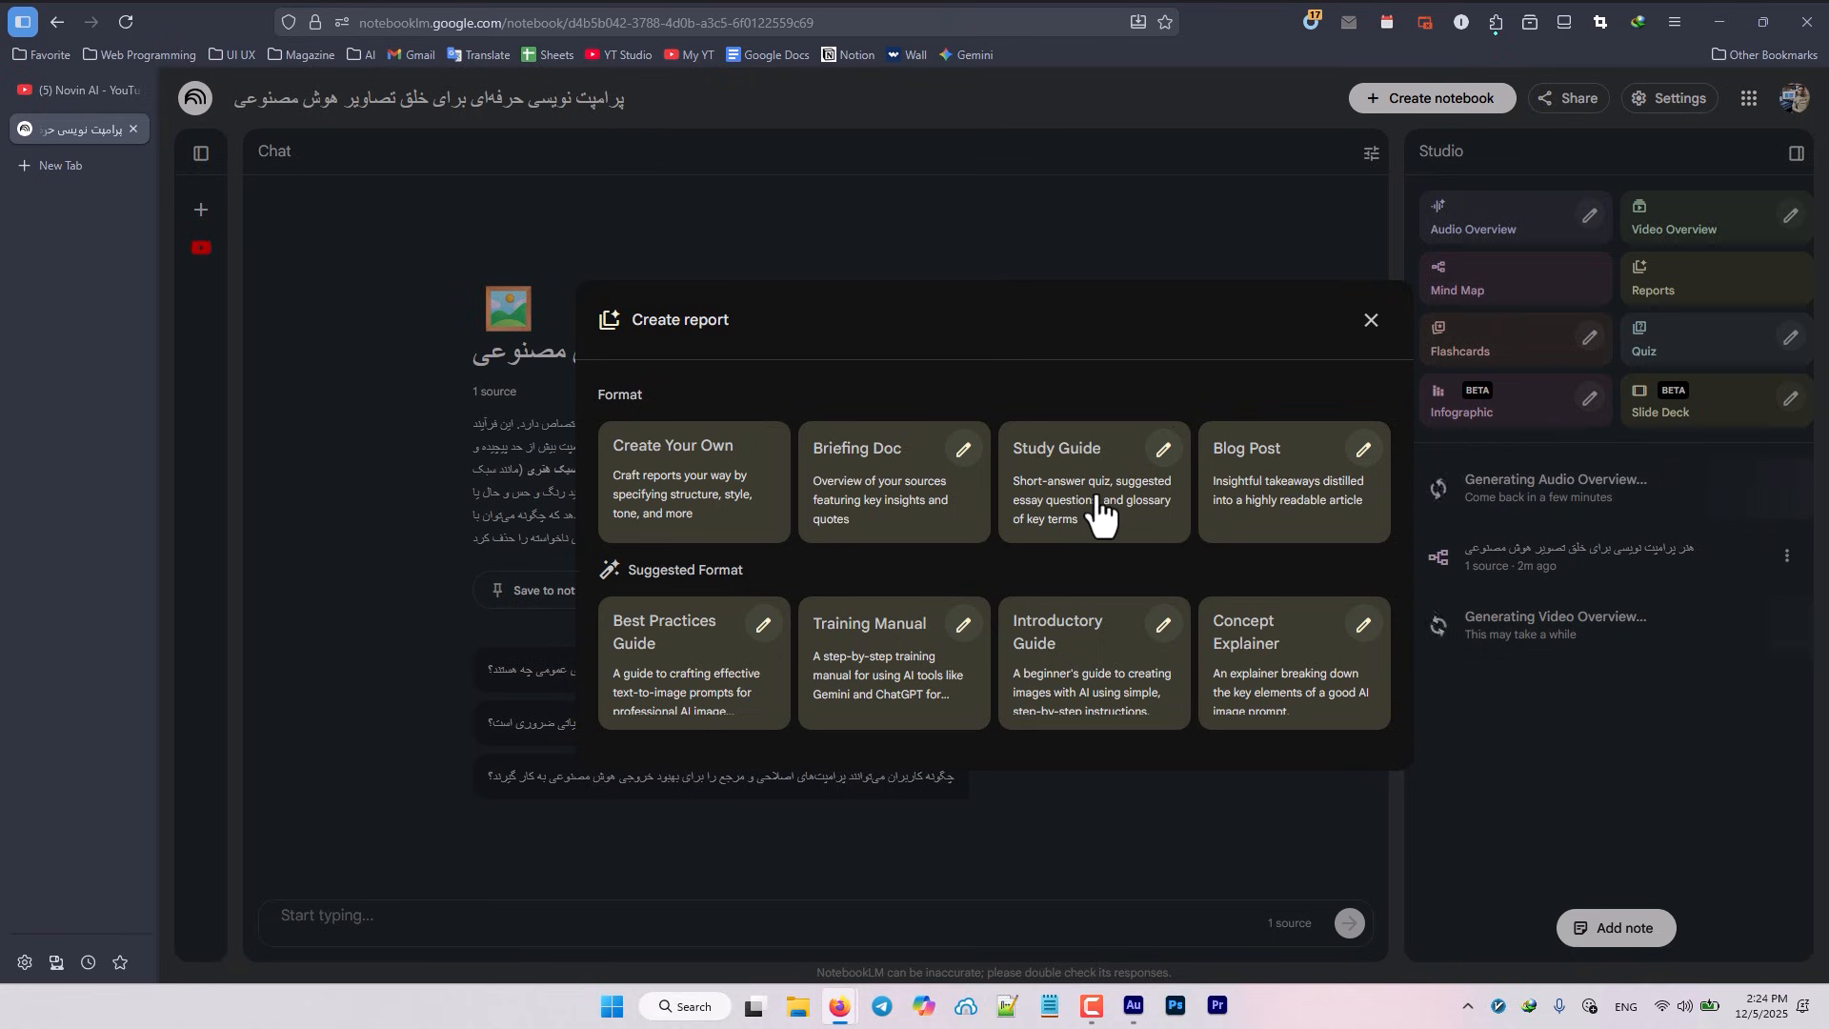
{"action": "left_click", "coordinate": [1162, 450]}
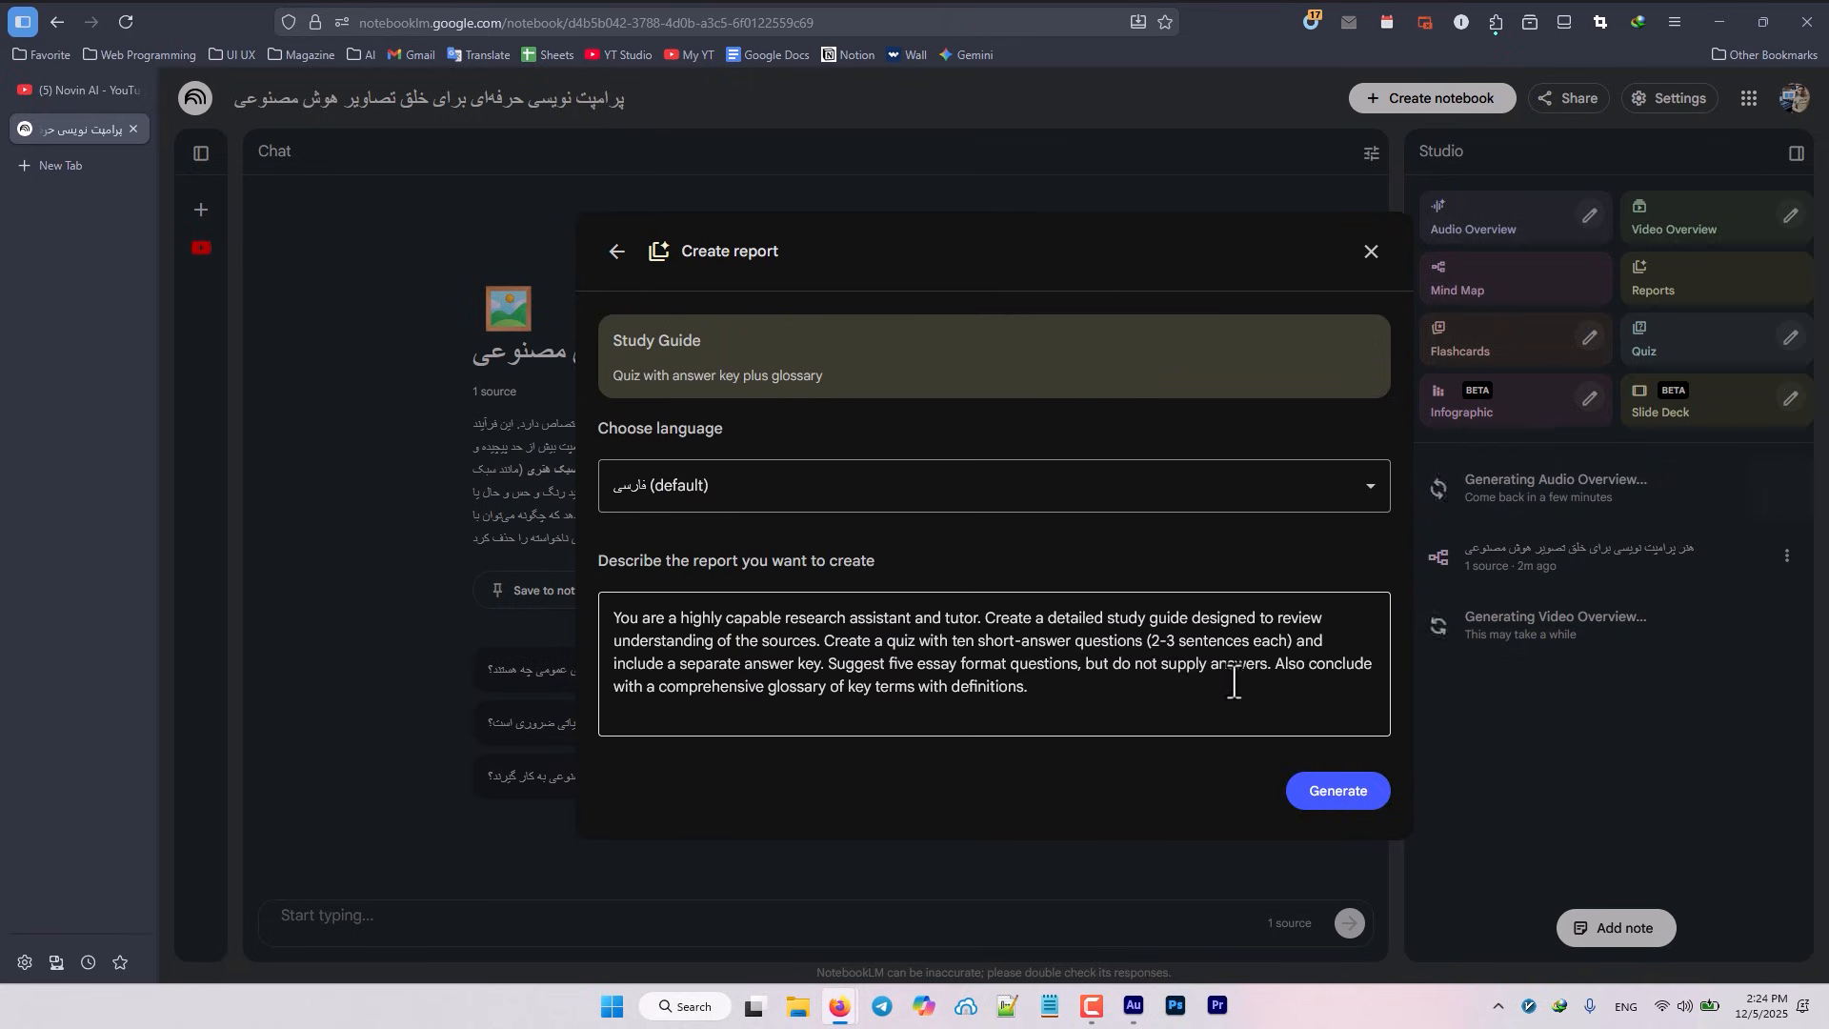
{"action": "left_click", "coordinate": [1332, 792]}
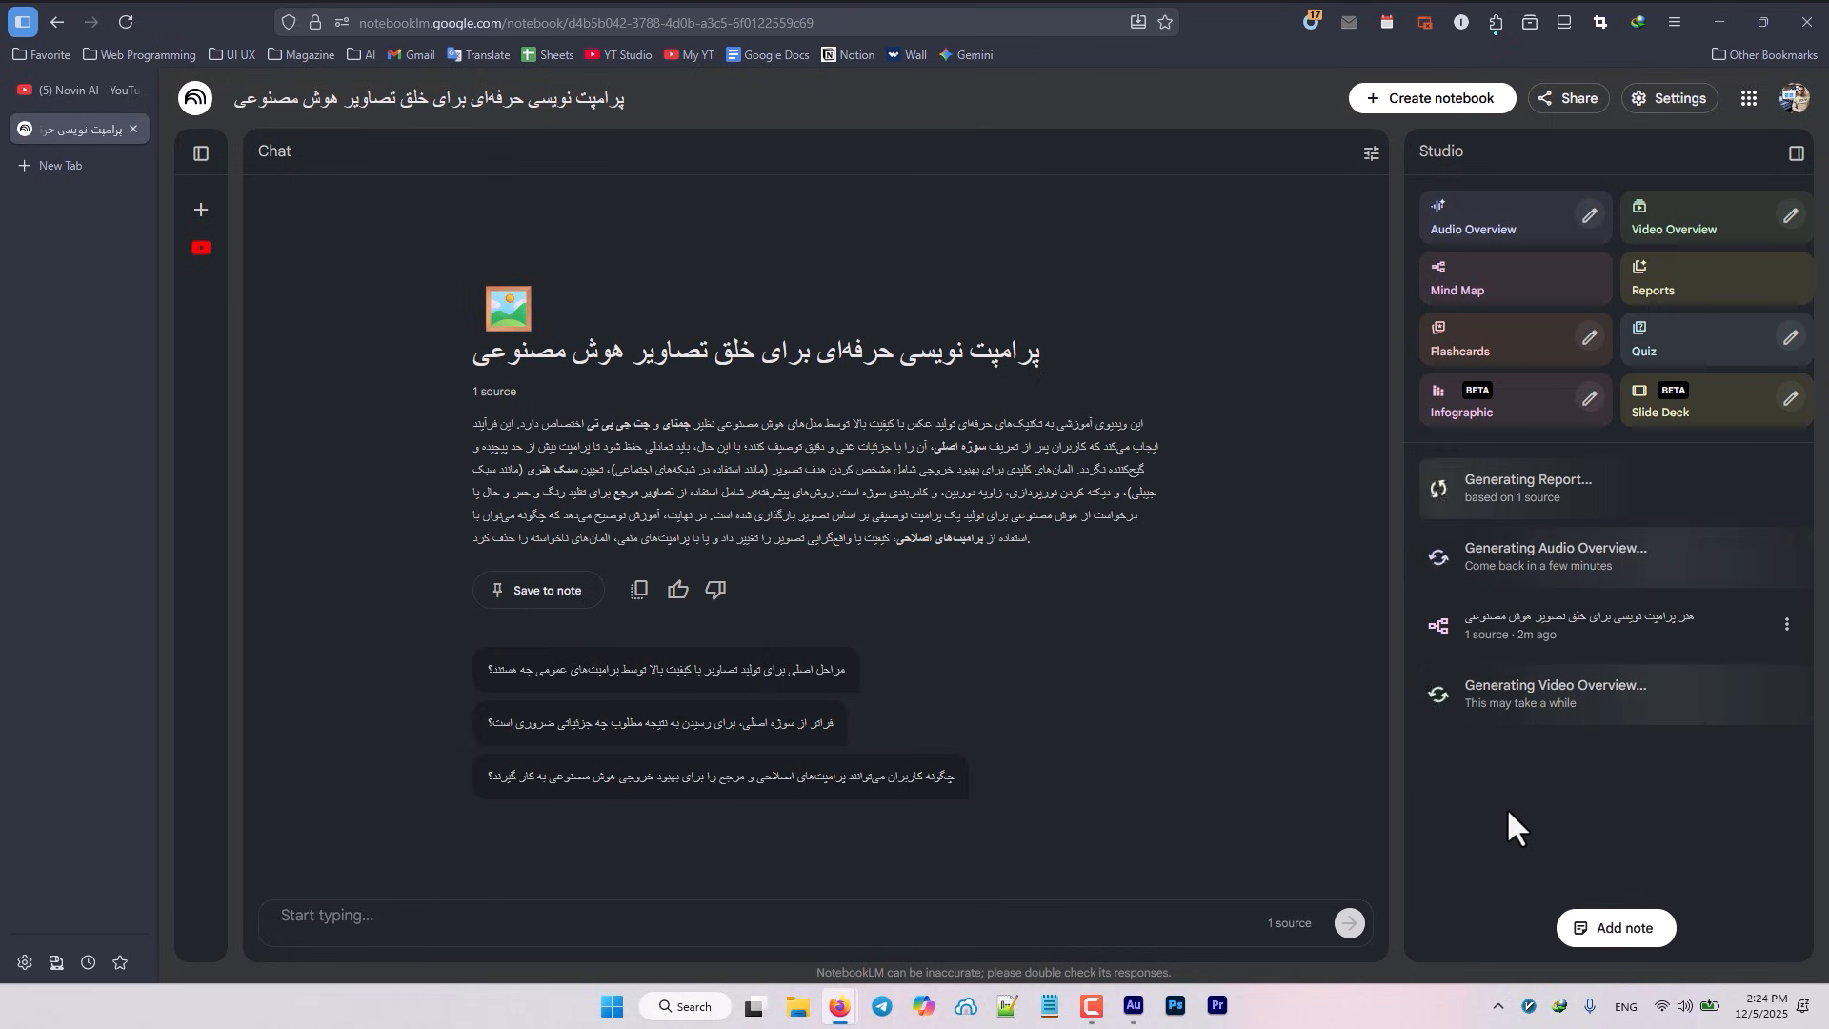
Generate flashcards with the Standard card count and Medium difficulty, and check the first card's answer and the second card before closing them
{"action": "left_click", "coordinate": [1587, 337]}
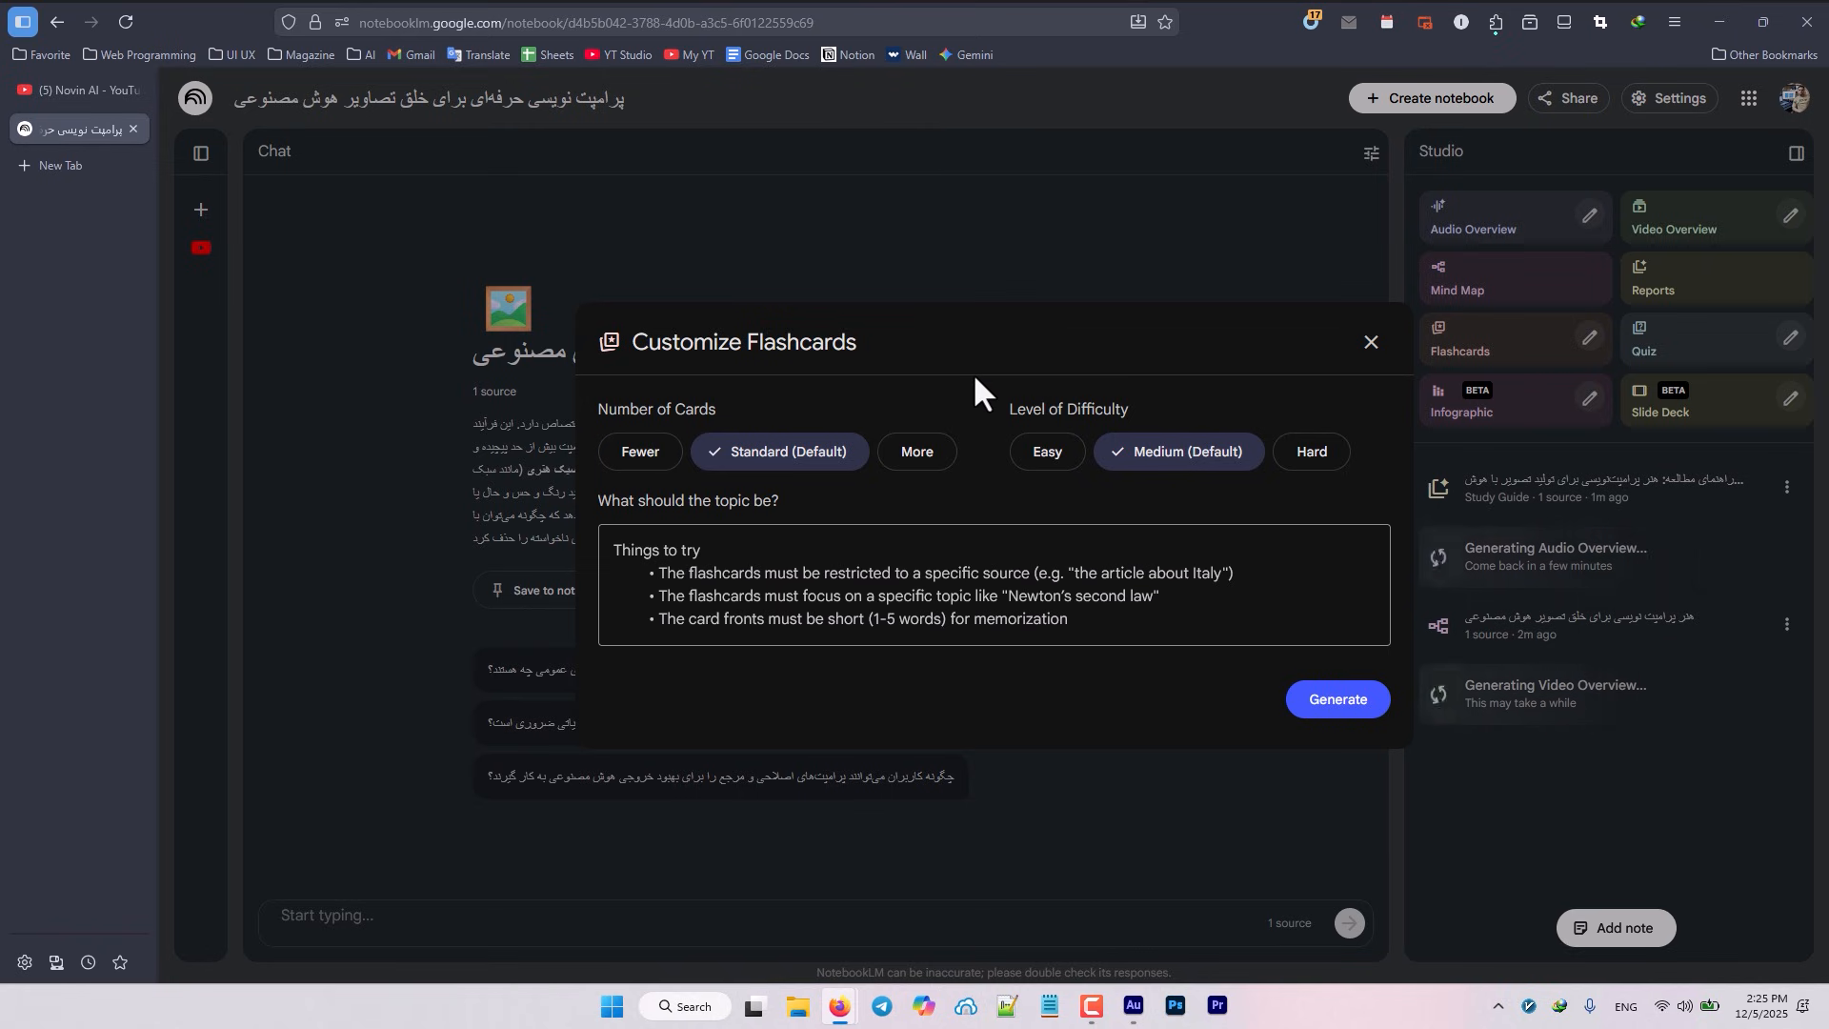
{"action": "left_click", "coordinate": [1343, 711]}
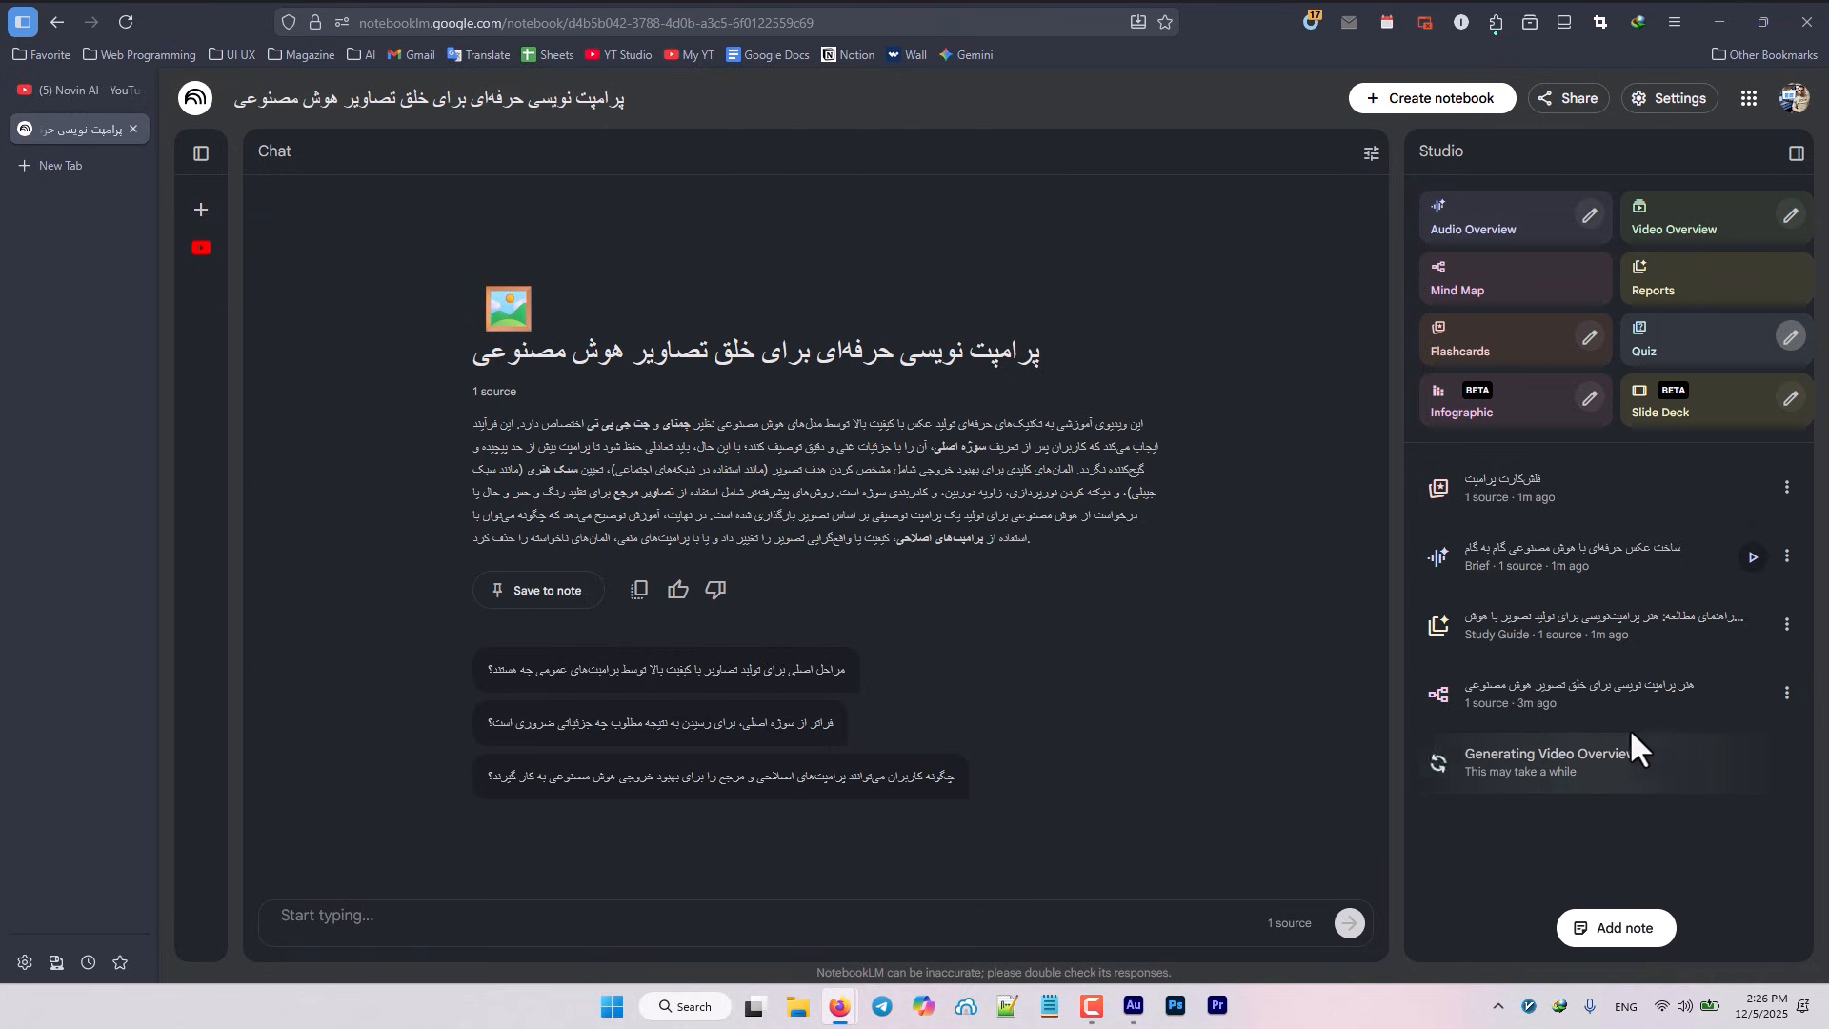
{"action": "left_click", "coordinate": [1510, 495]}
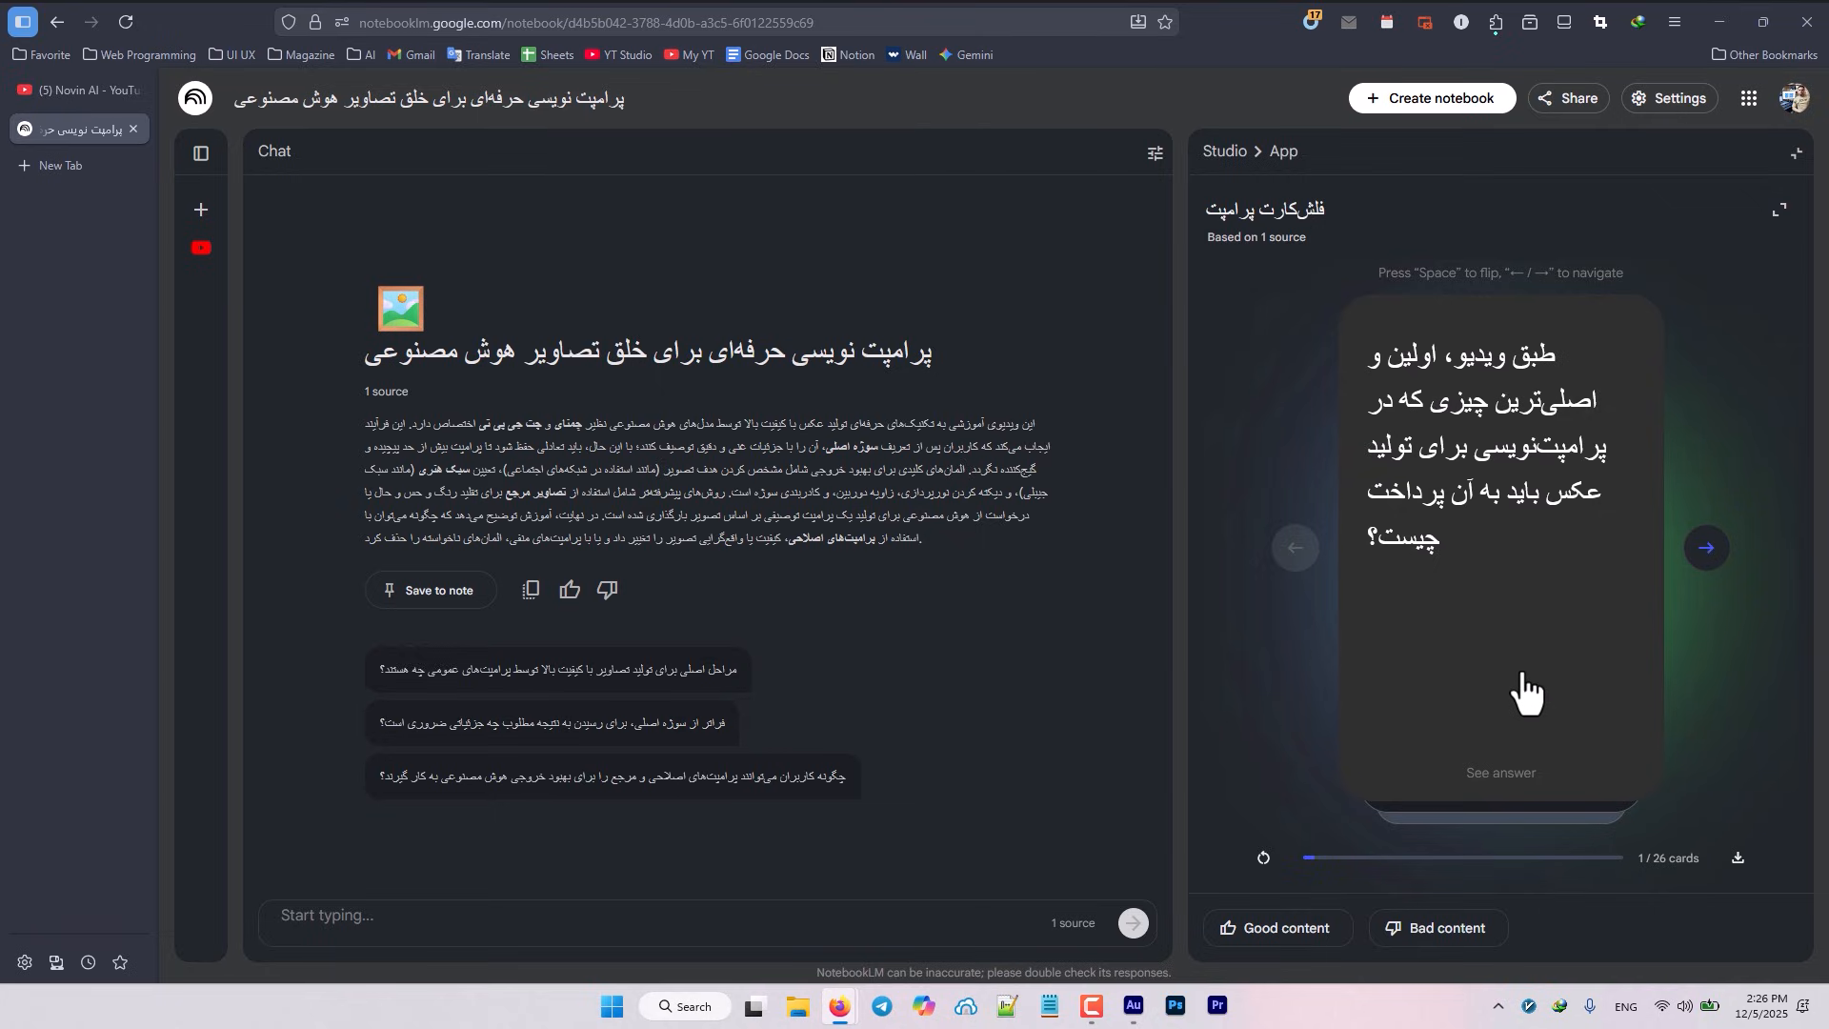
{"action": "left_click", "coordinate": [1512, 598]}
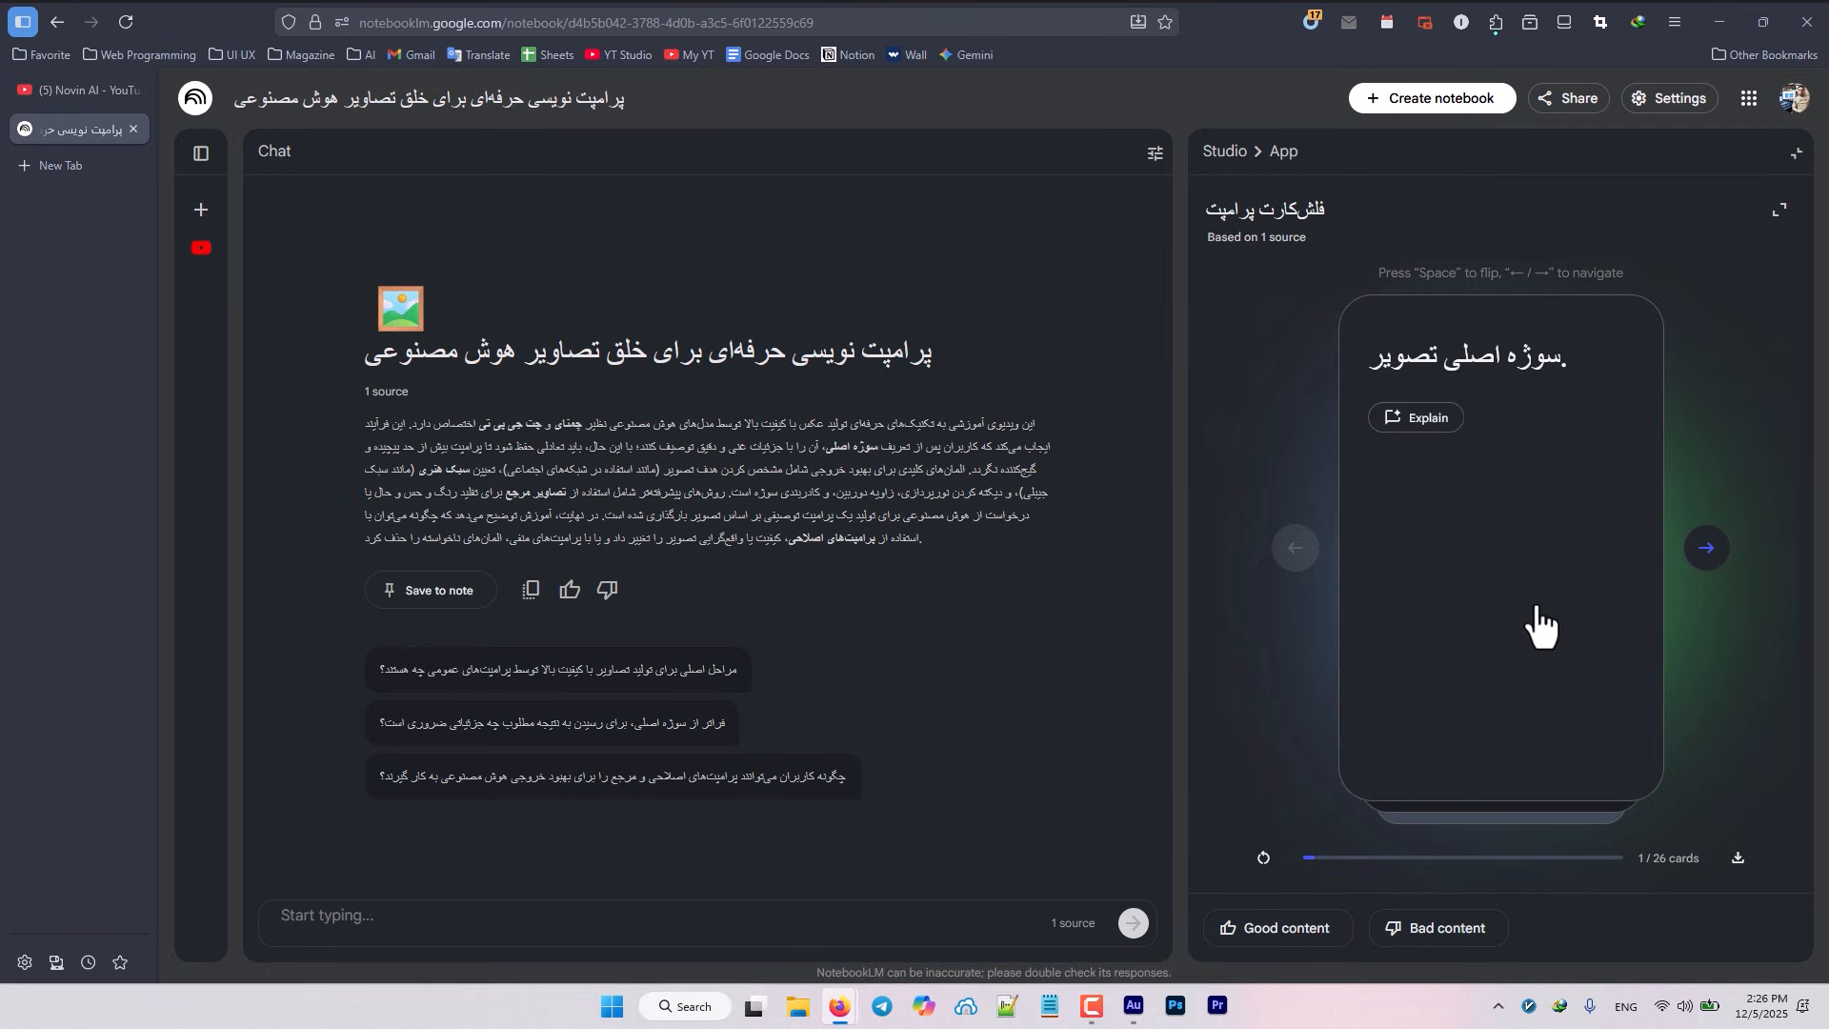
{"action": "left_click", "coordinate": [1529, 548]}
{"action": "left_click", "coordinate": [1709, 551]}
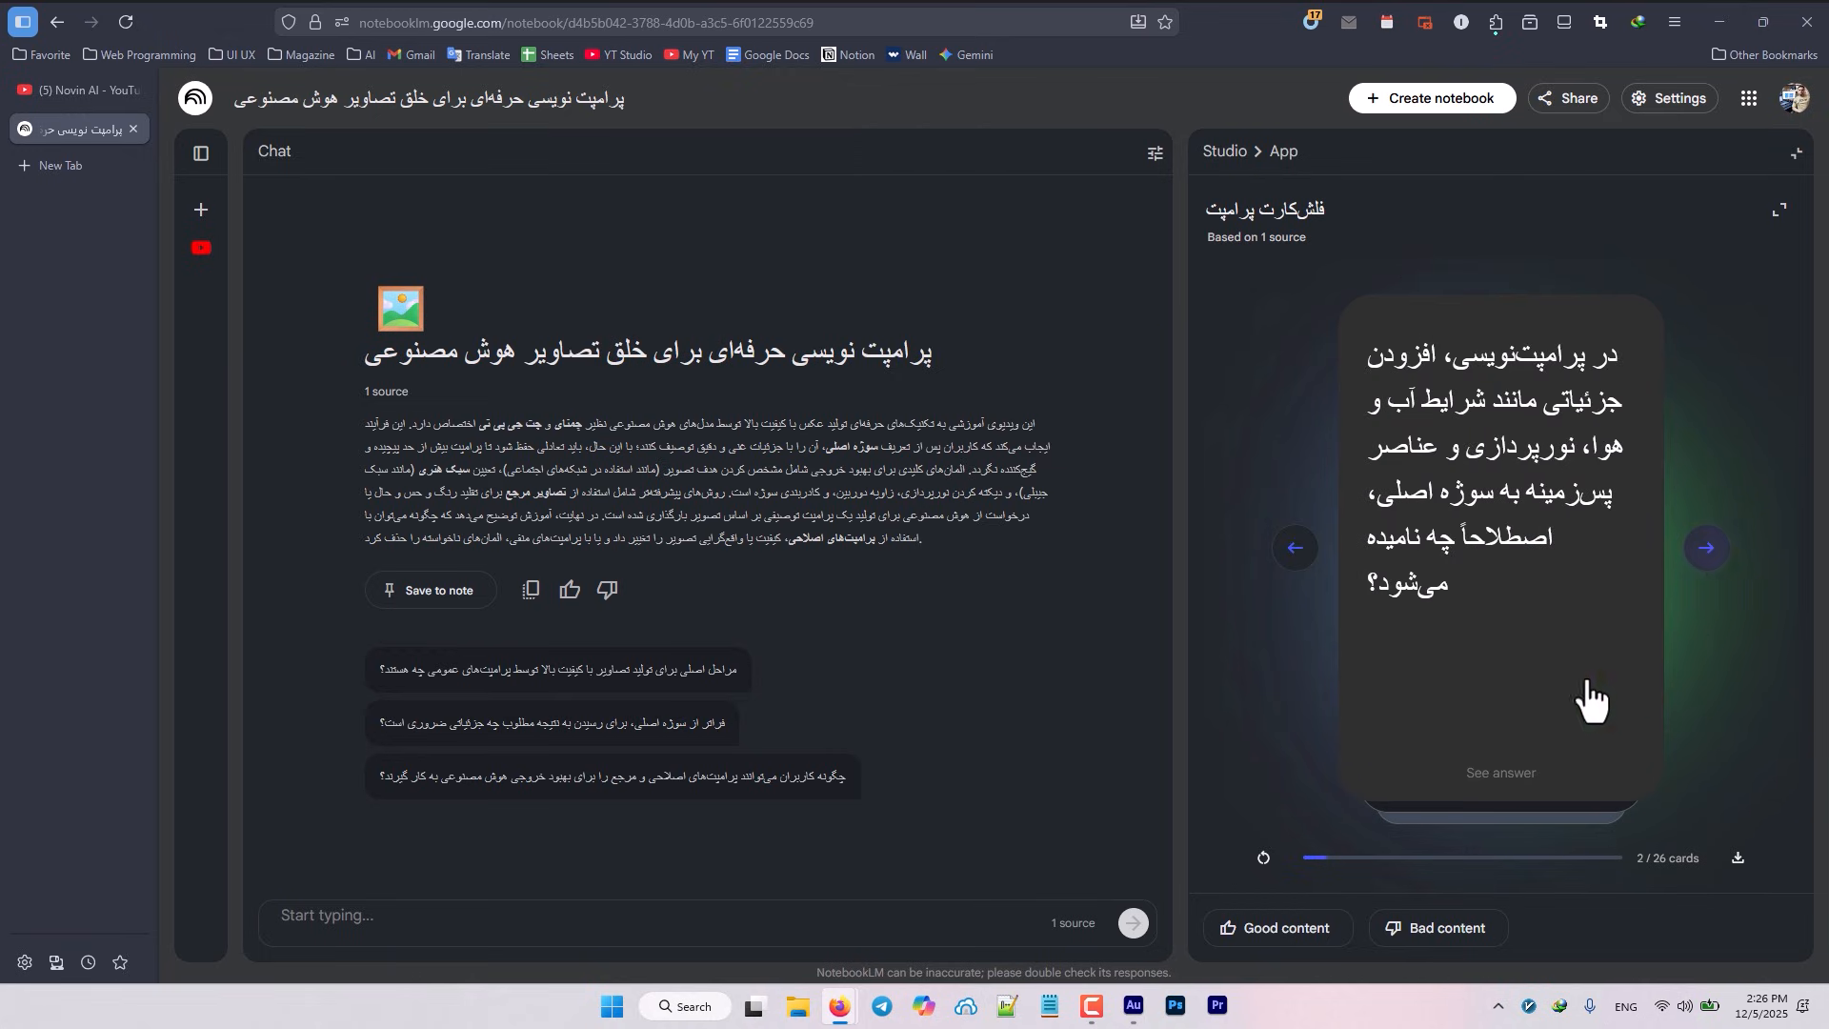
{"action": "left_click", "coordinate": [1795, 155]}
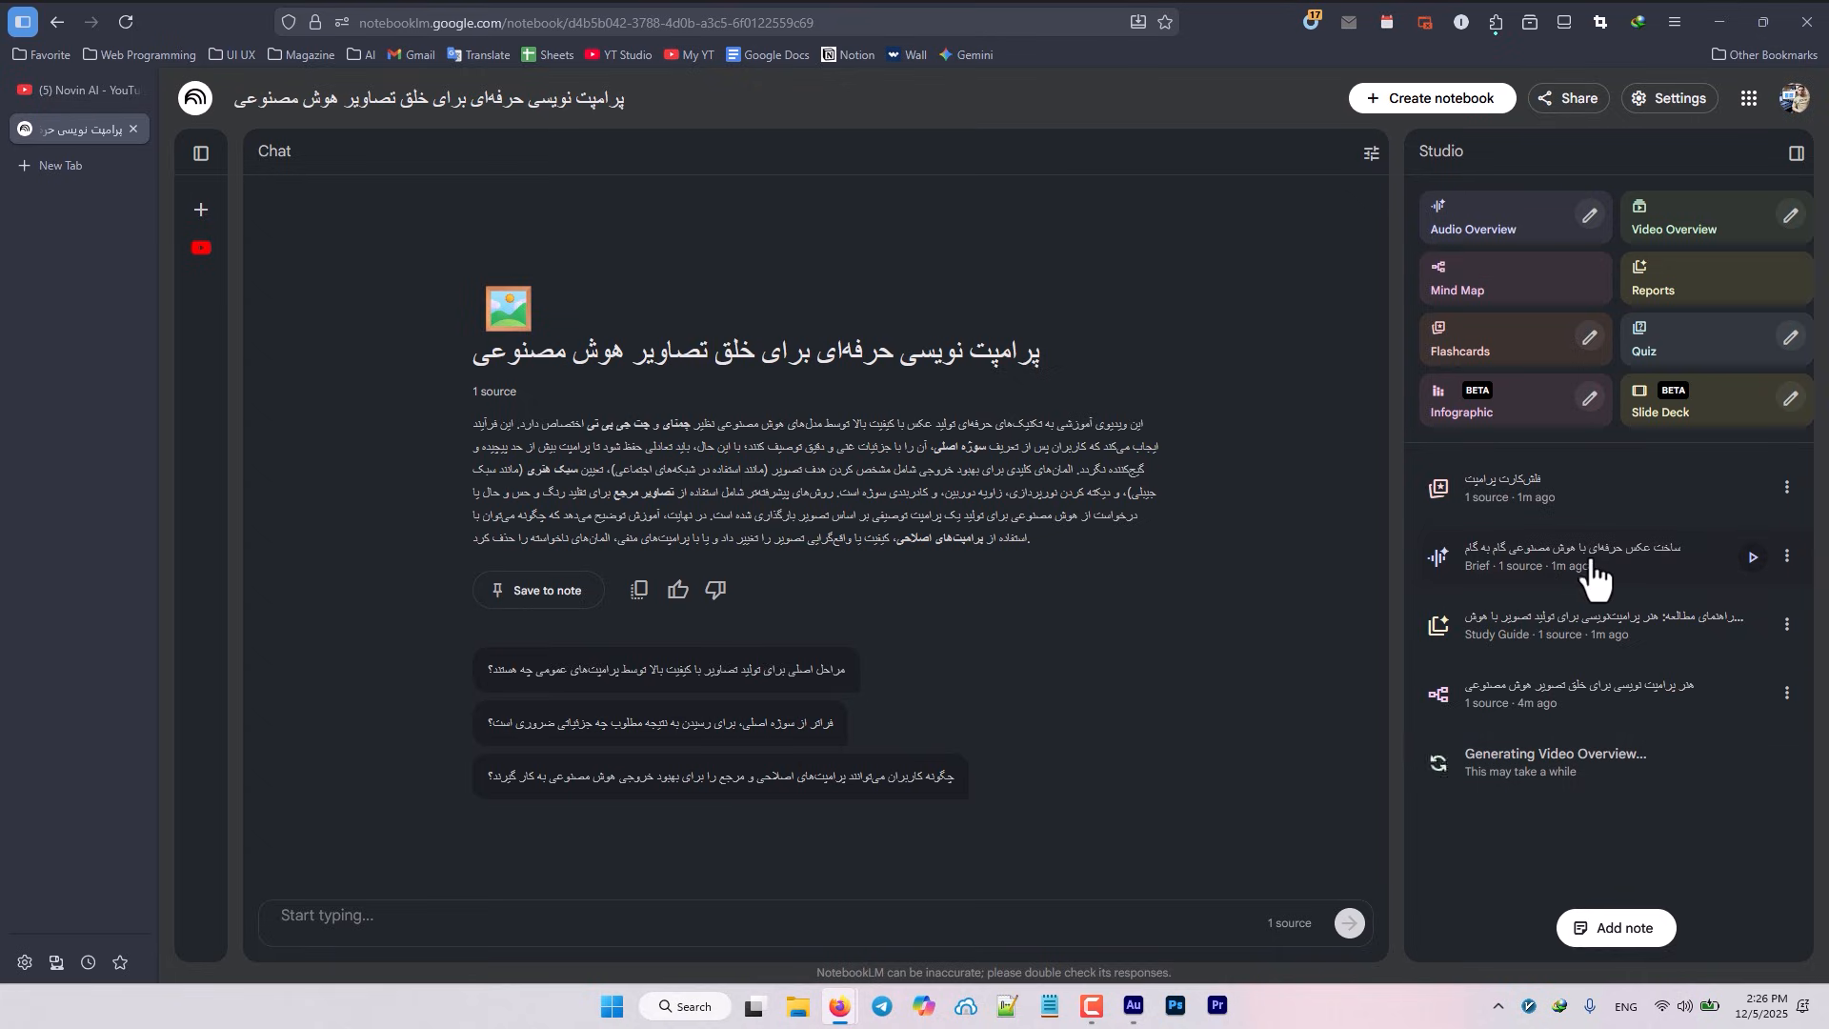
Play the generated Audio Overview, set its playback speed to 1.8x, and pause and close the player
{"action": "left_click", "coordinate": [1751, 560]}
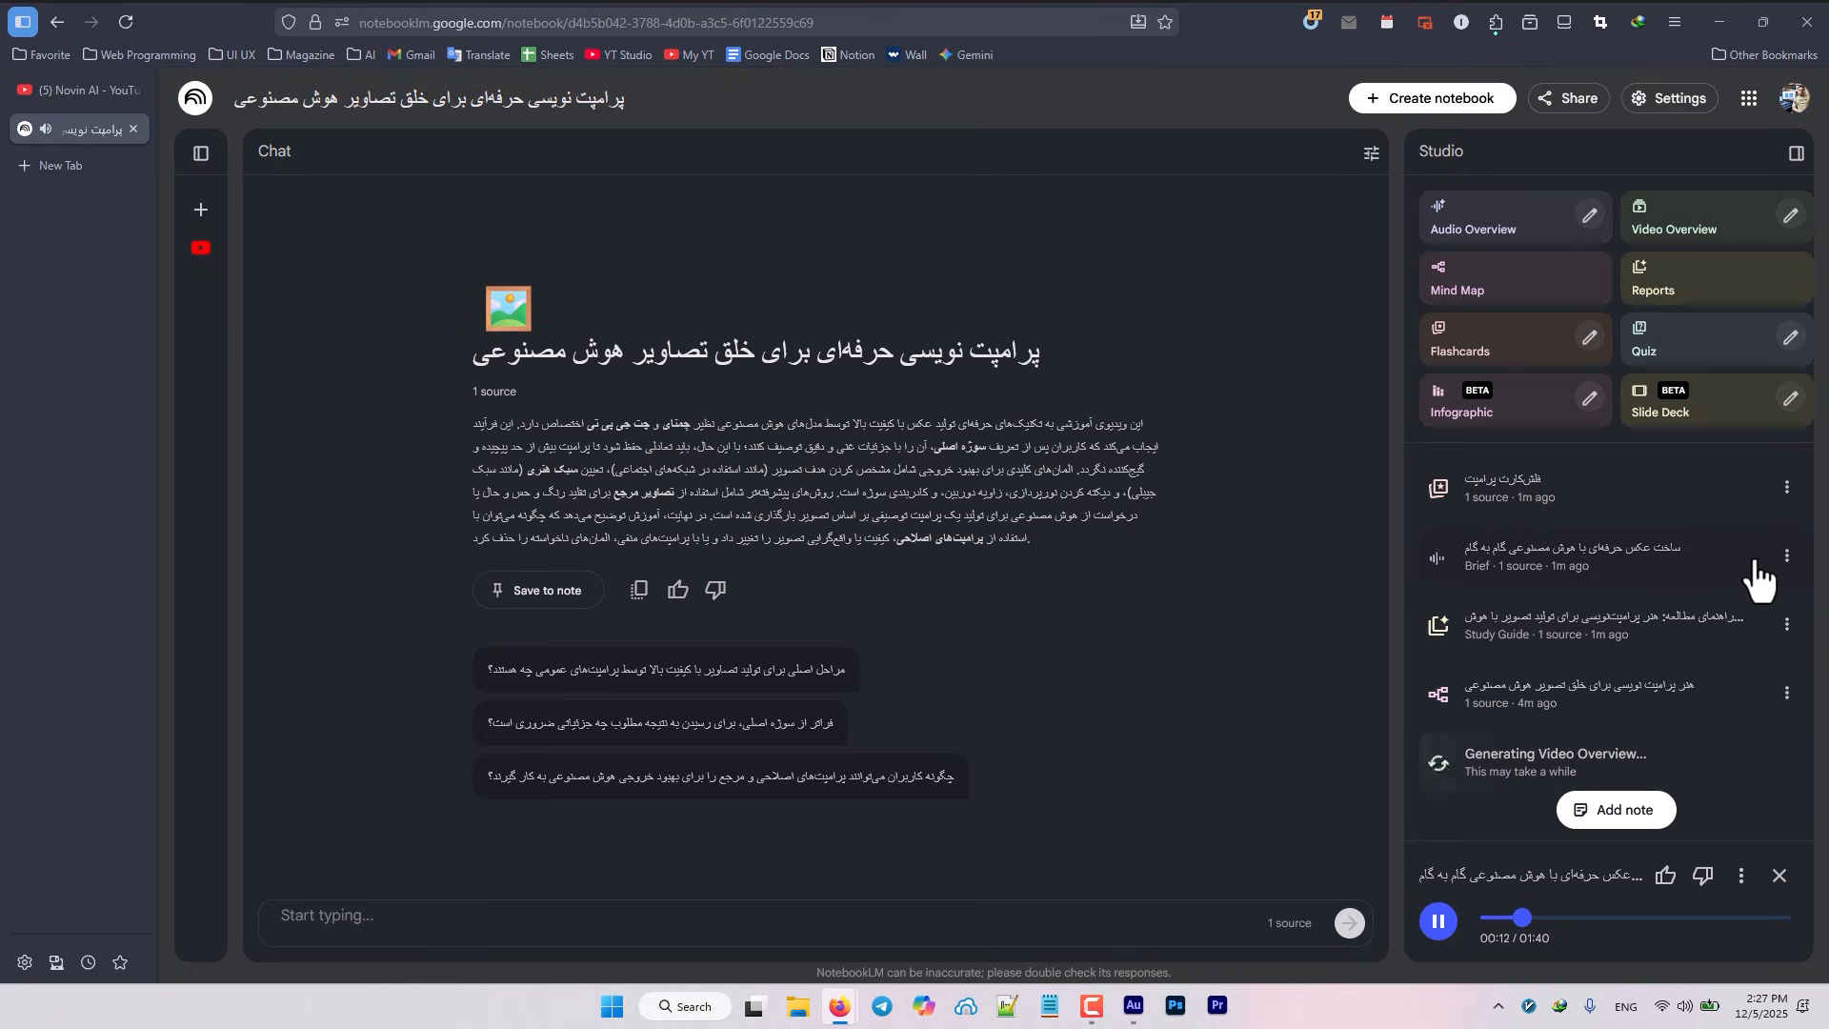
{"action": "left_click", "coordinate": [1741, 875]}
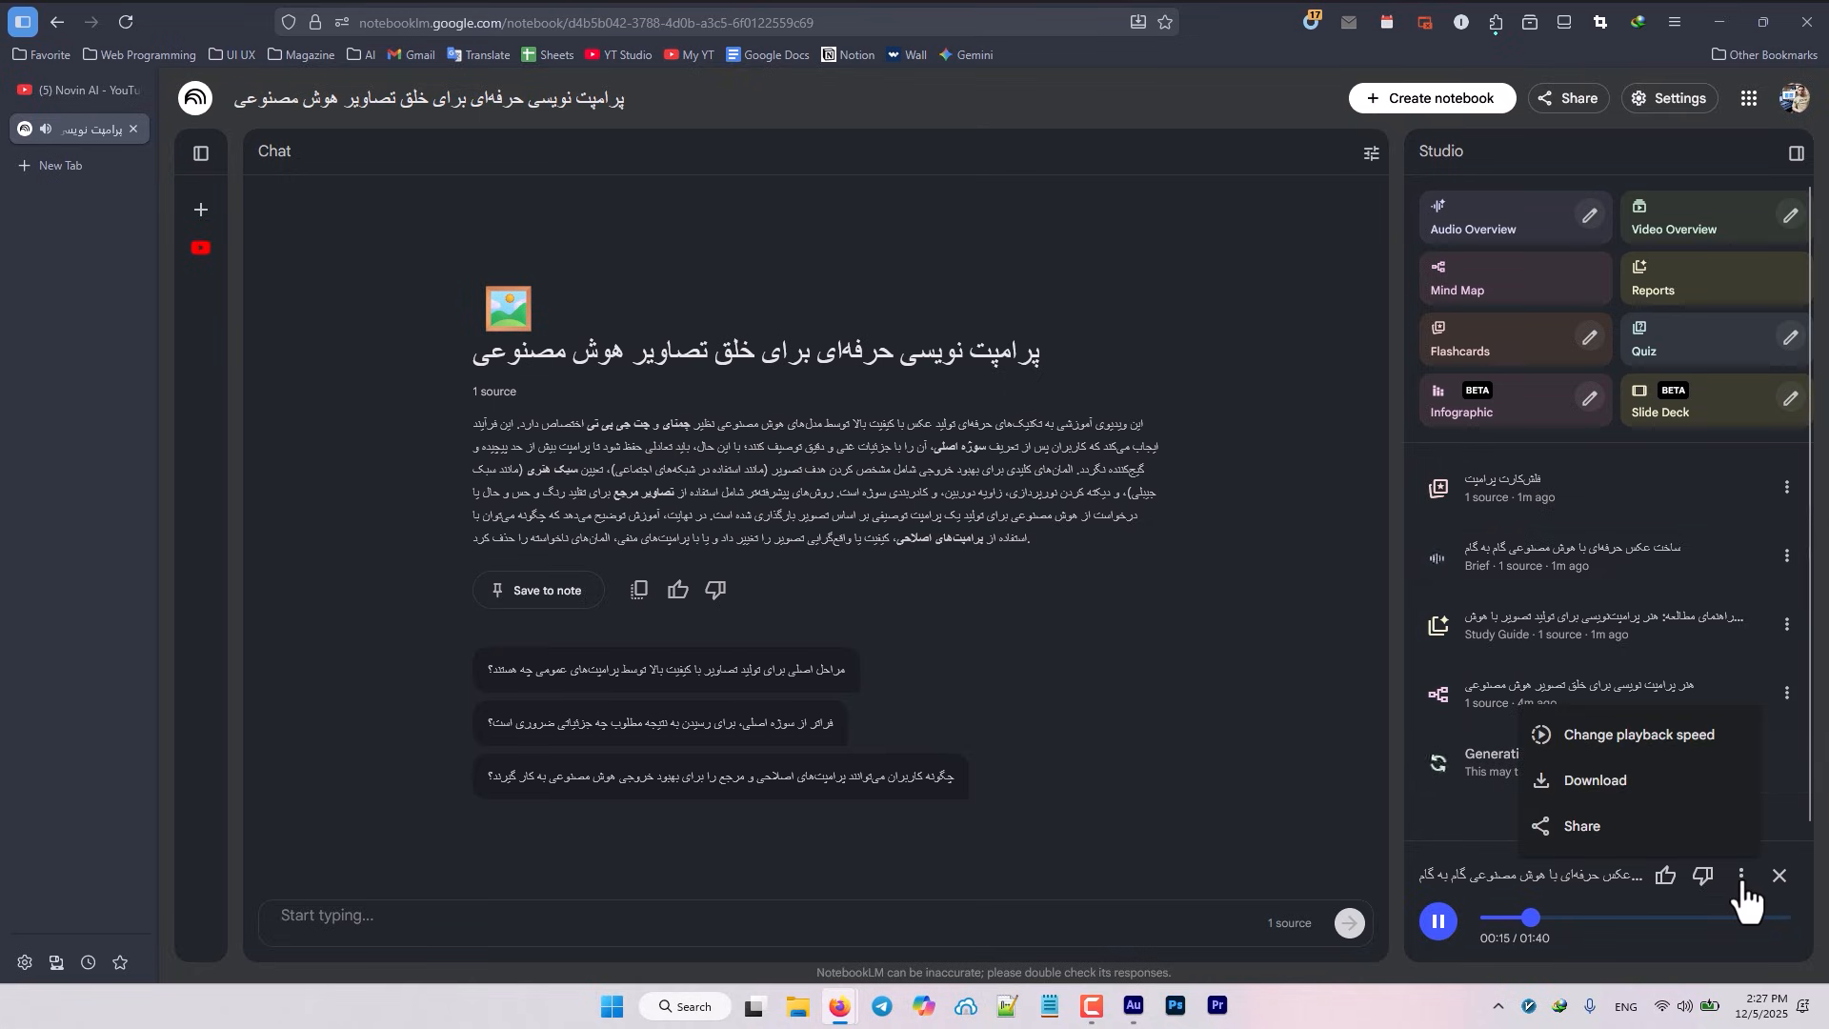
{"action": "mouse_move", "coordinate": [1703, 750]}
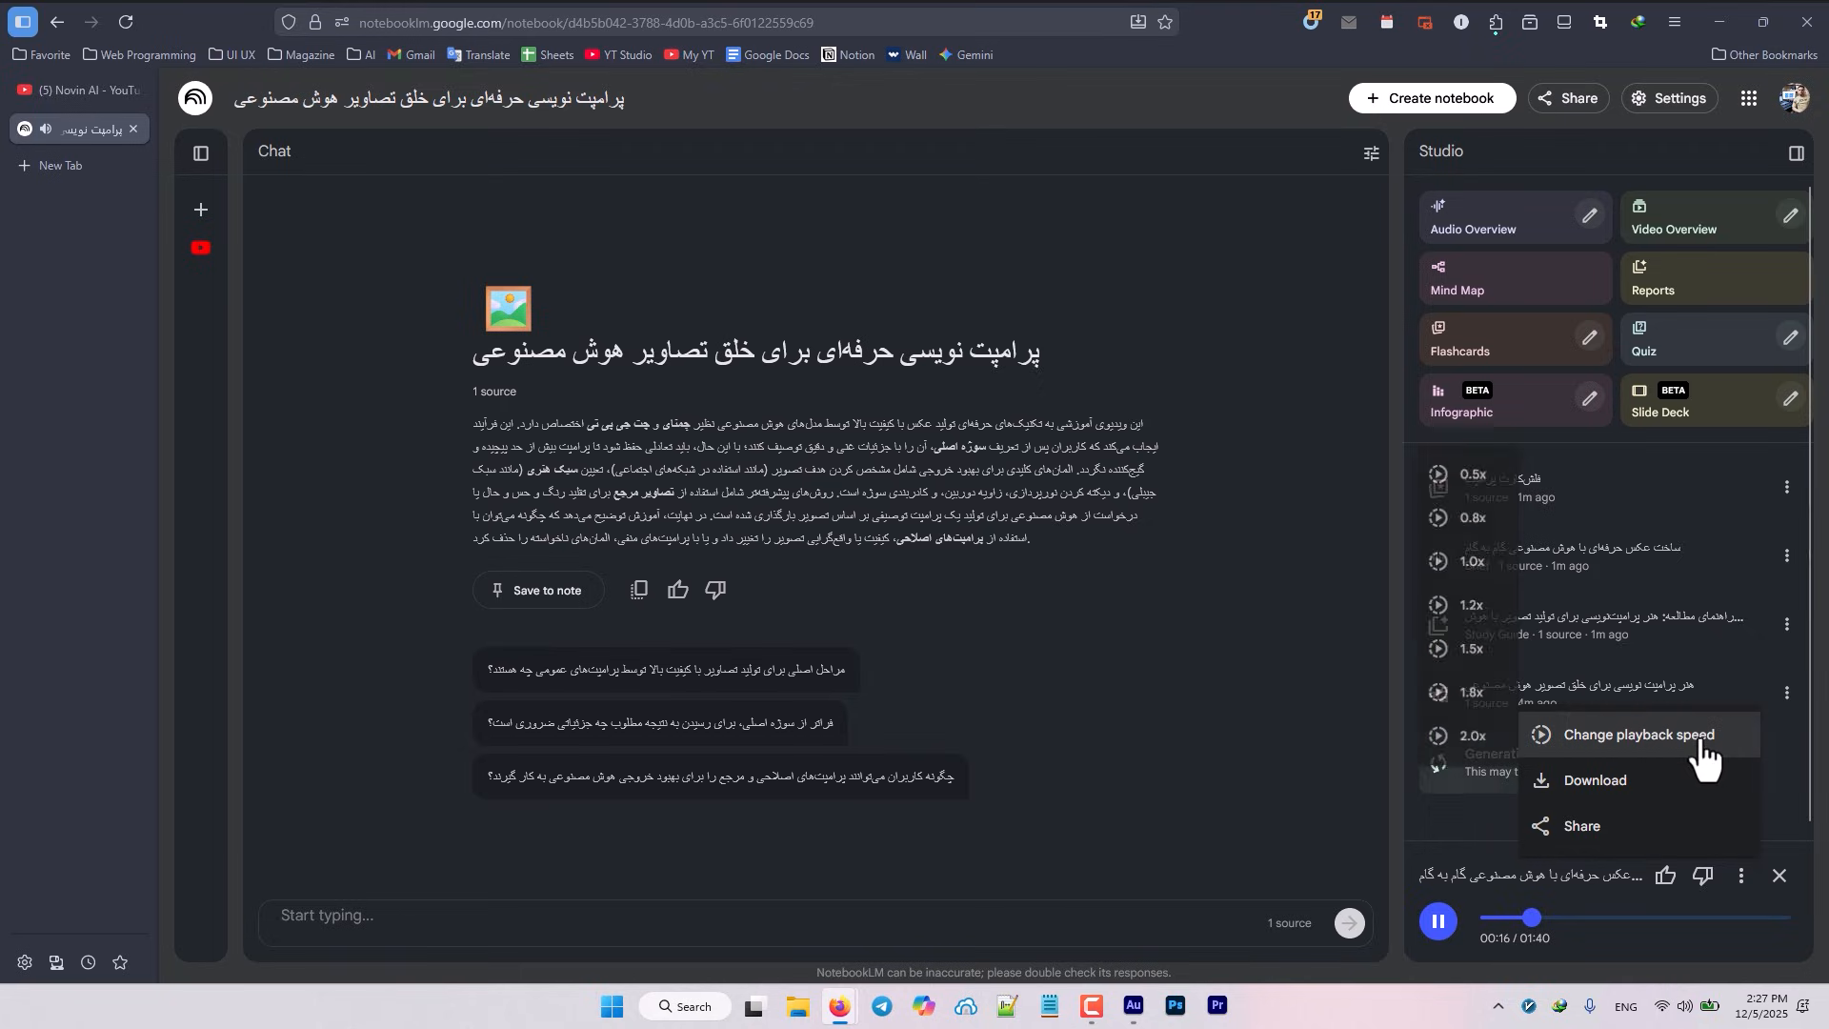
{"action": "left_click", "coordinate": [1482, 686]}
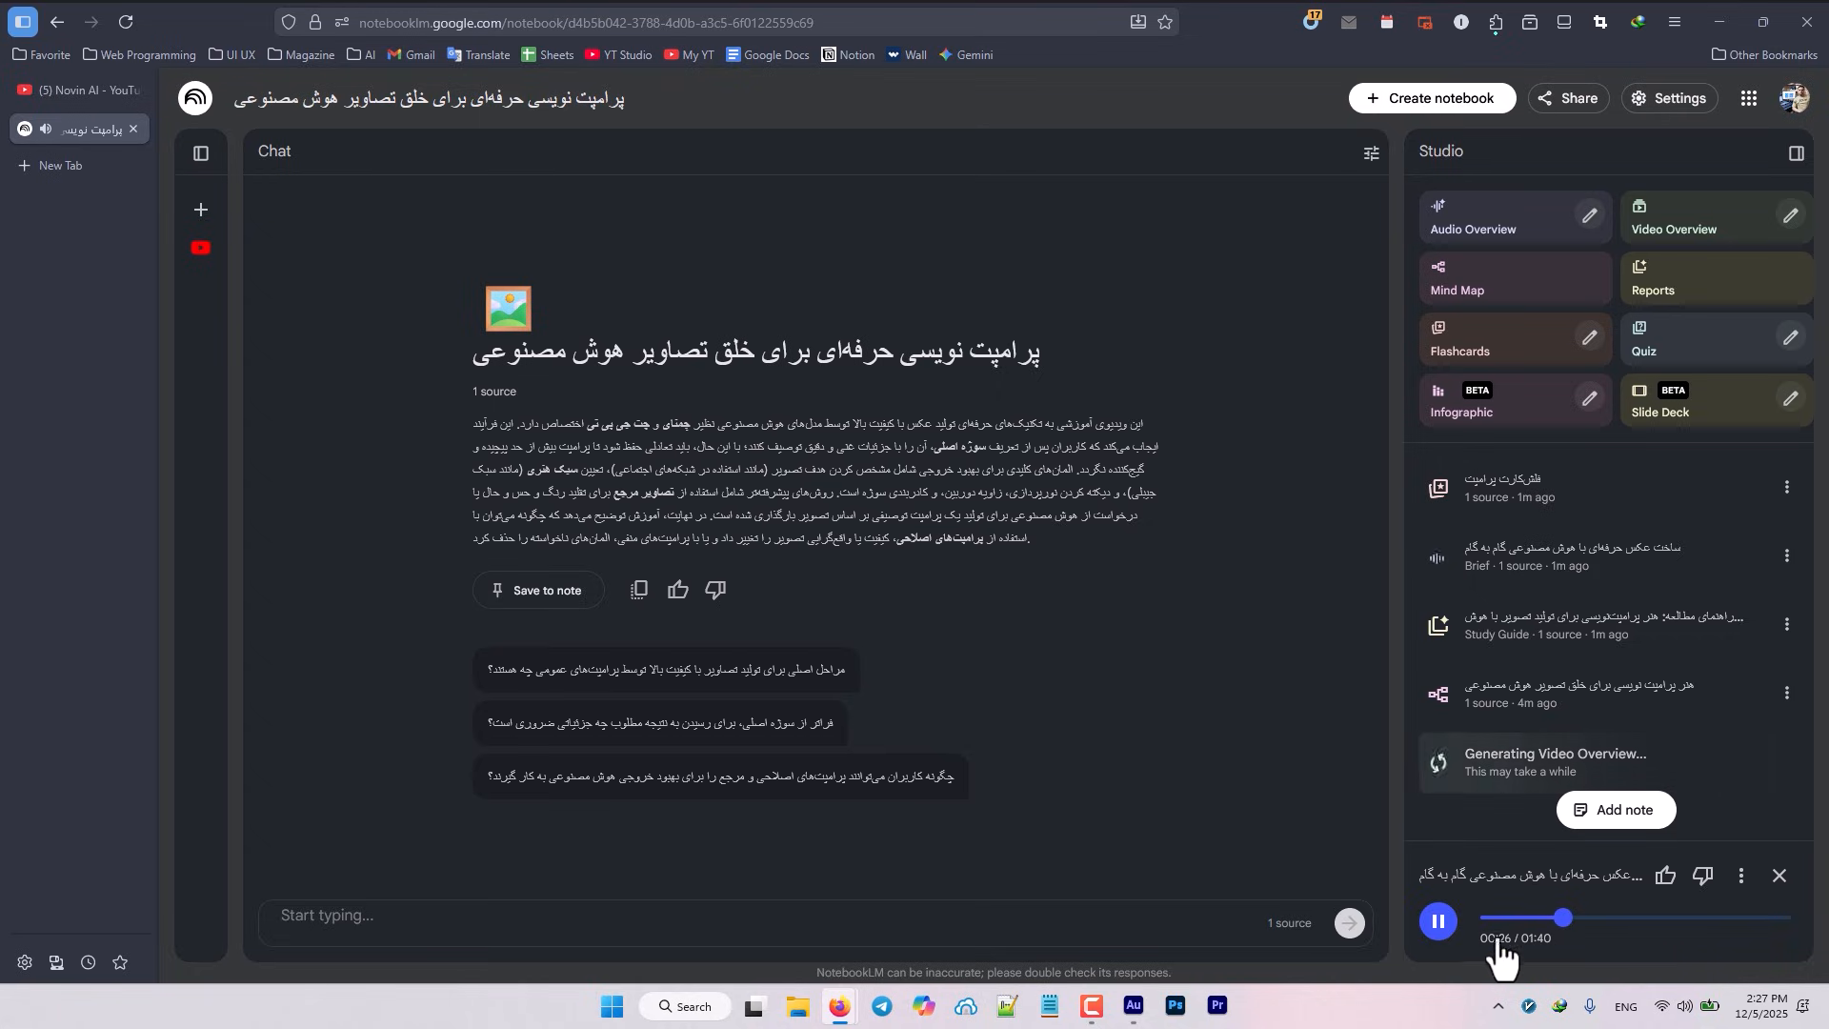
{"action": "left_click", "coordinate": [1438, 926]}
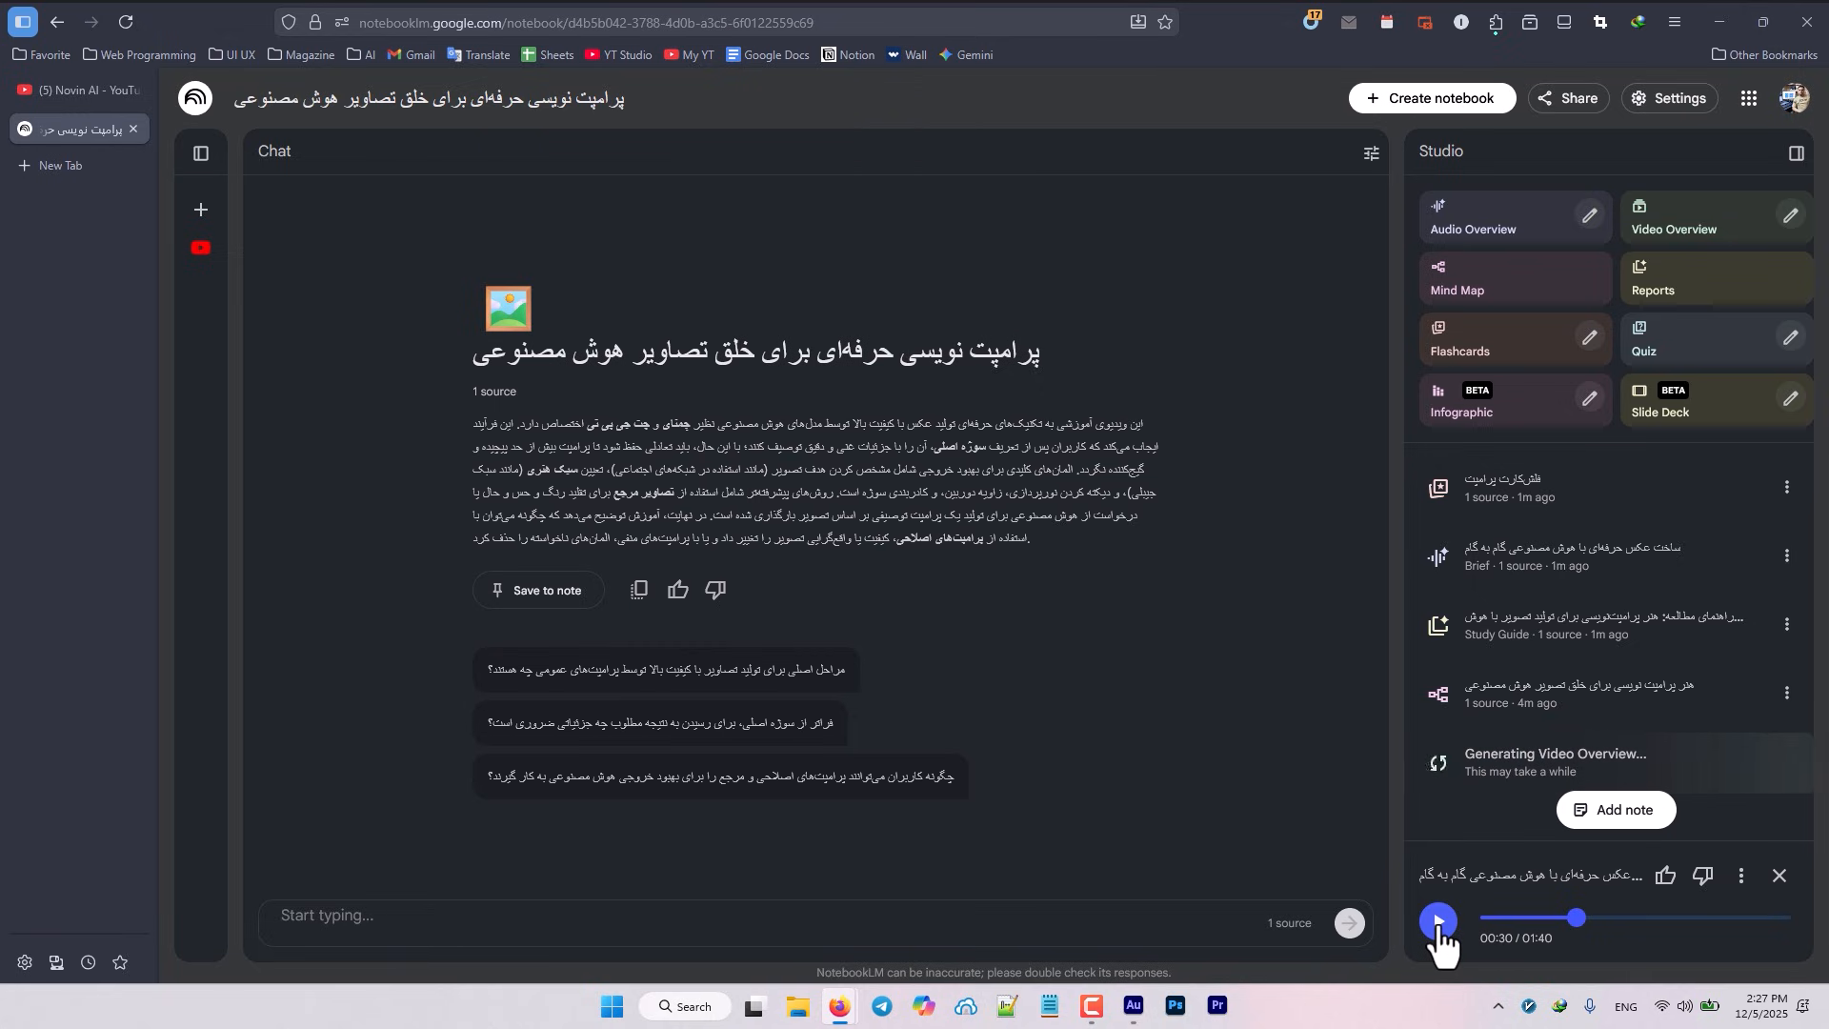
{"action": "left_click", "coordinate": [1778, 875]}
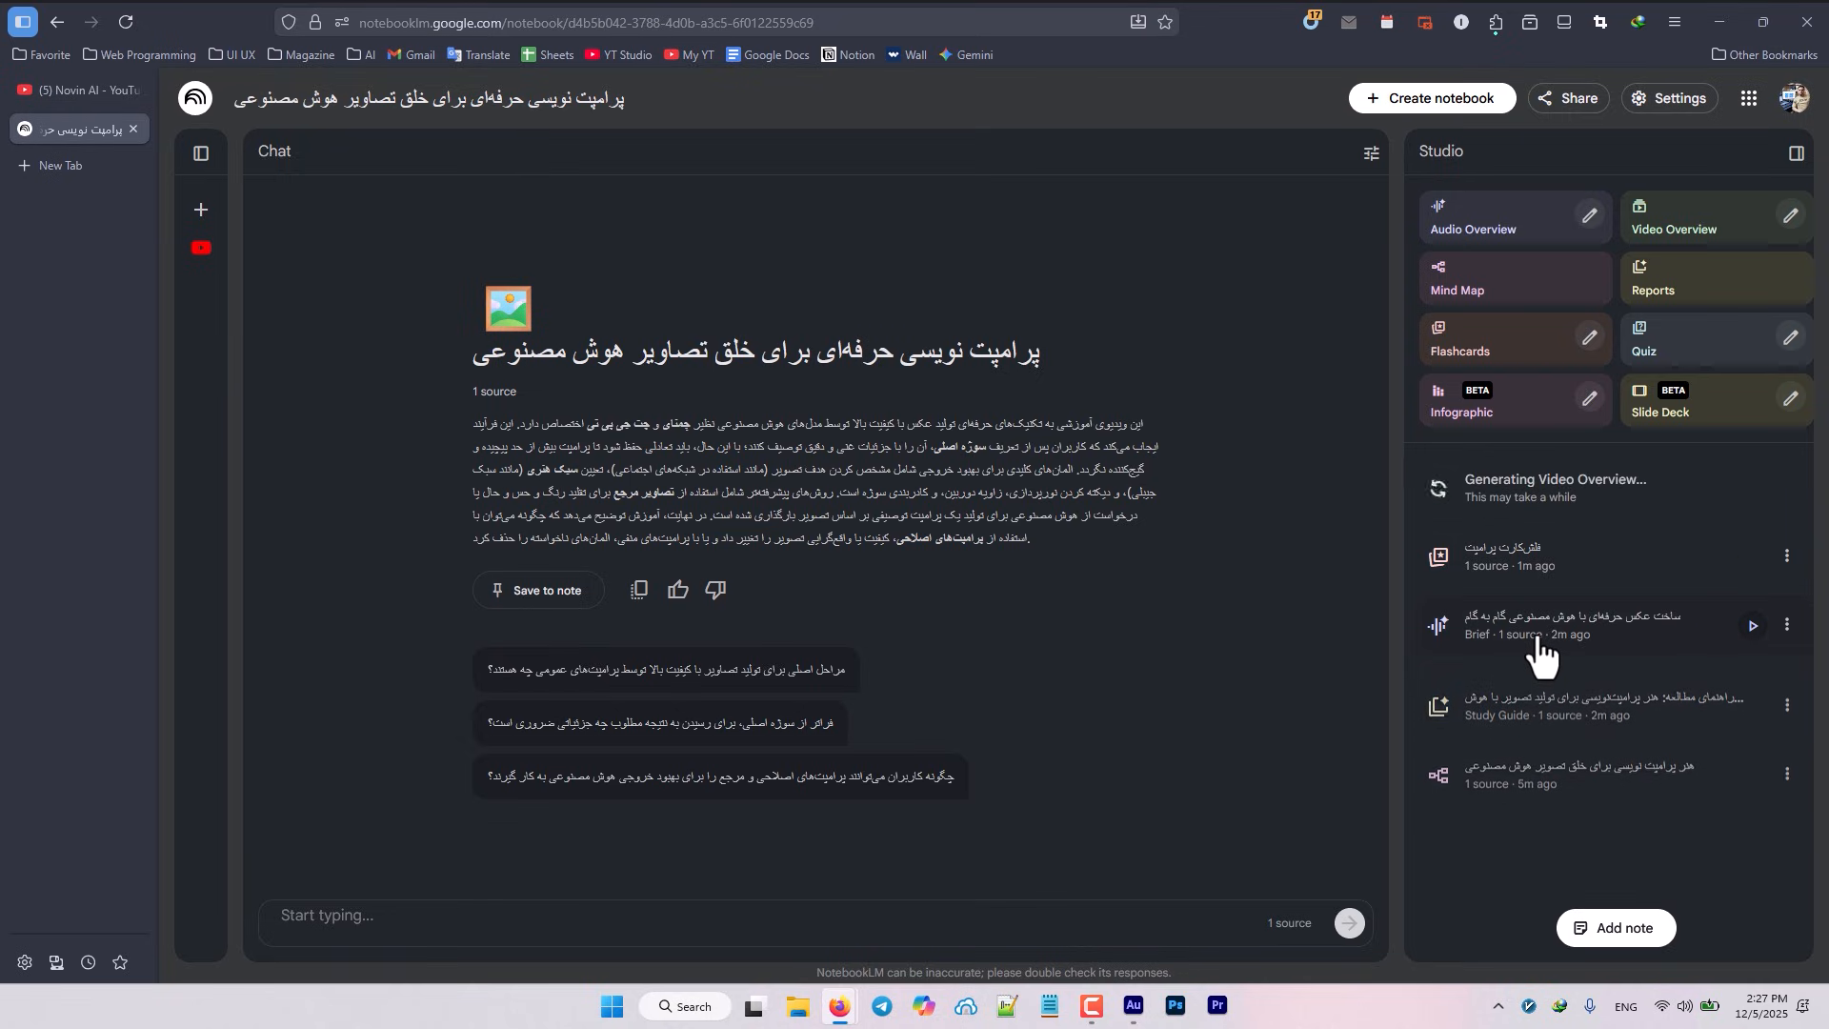
Read through the generated Study Guide report from its quiz questions to its glossary table and close it
{"action": "left_click", "coordinate": [1607, 697]}
{"action": "scroll", "coordinate": [1478, 386], "scroll_direction": "down", "scroll_amount": 8}
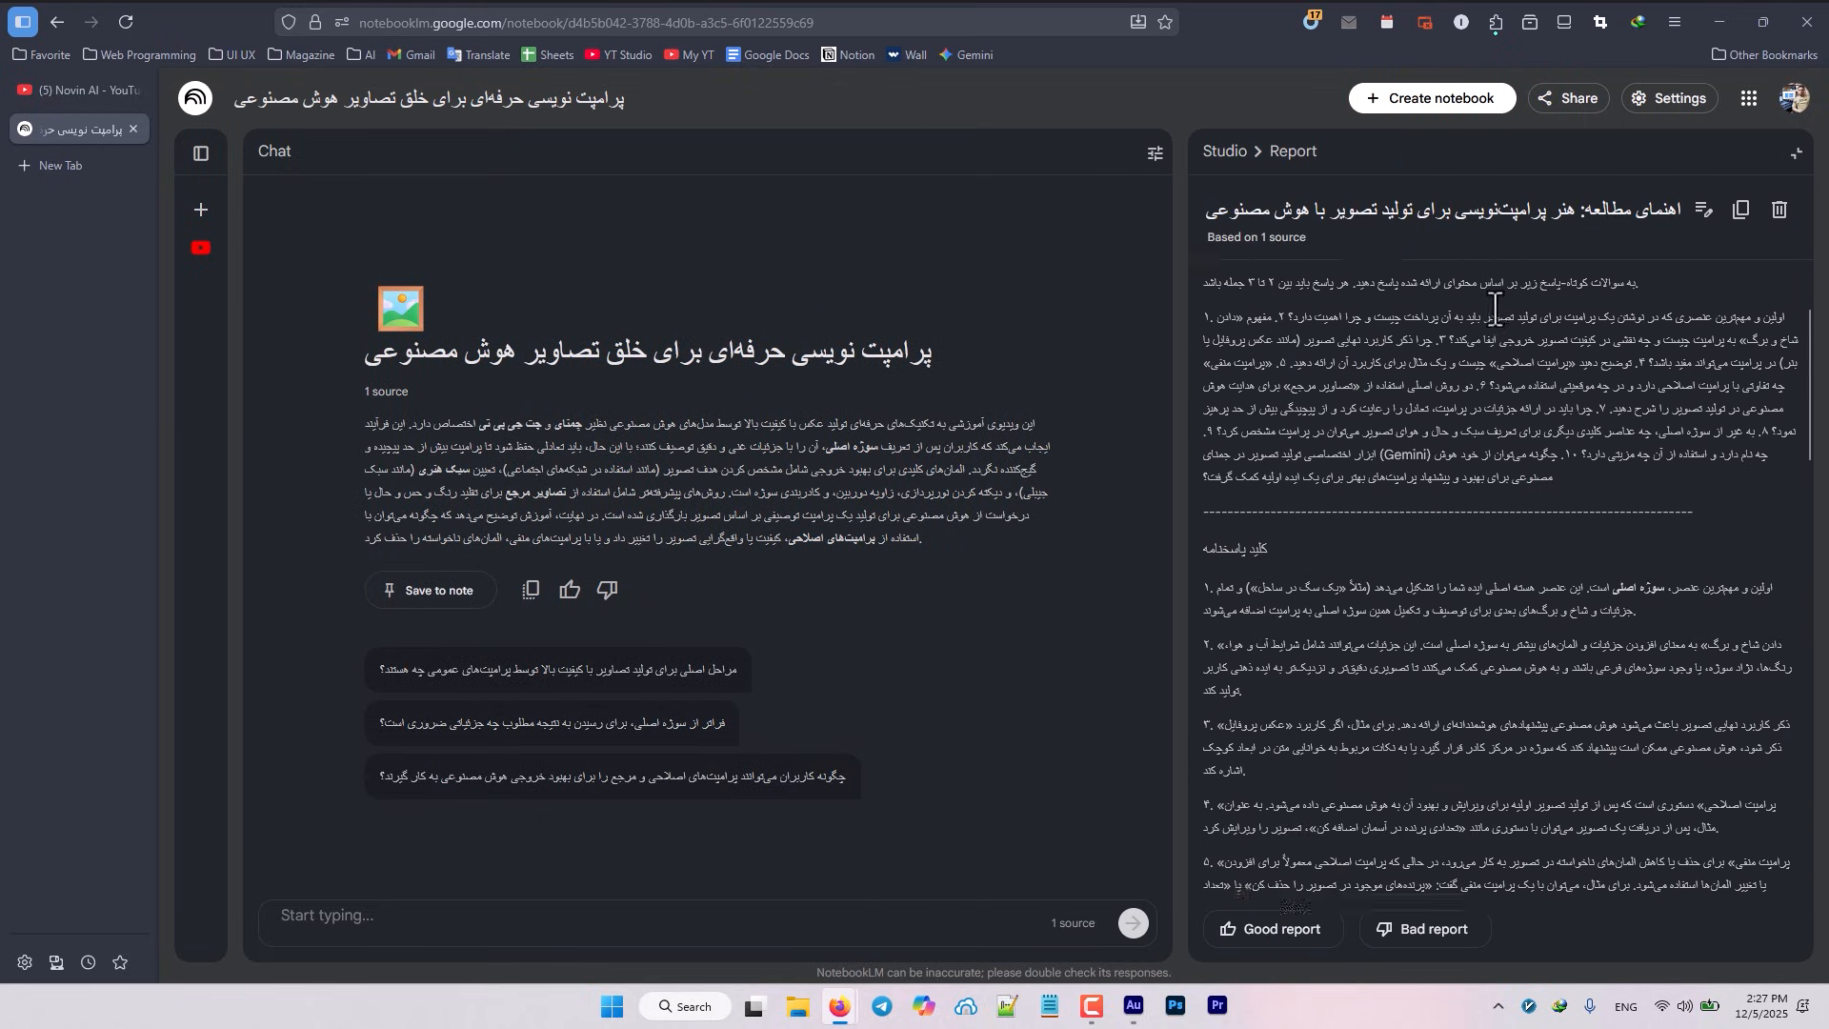
{"action": "scroll", "coordinate": [1477, 391], "scroll_direction": "down", "scroll_amount": 10}
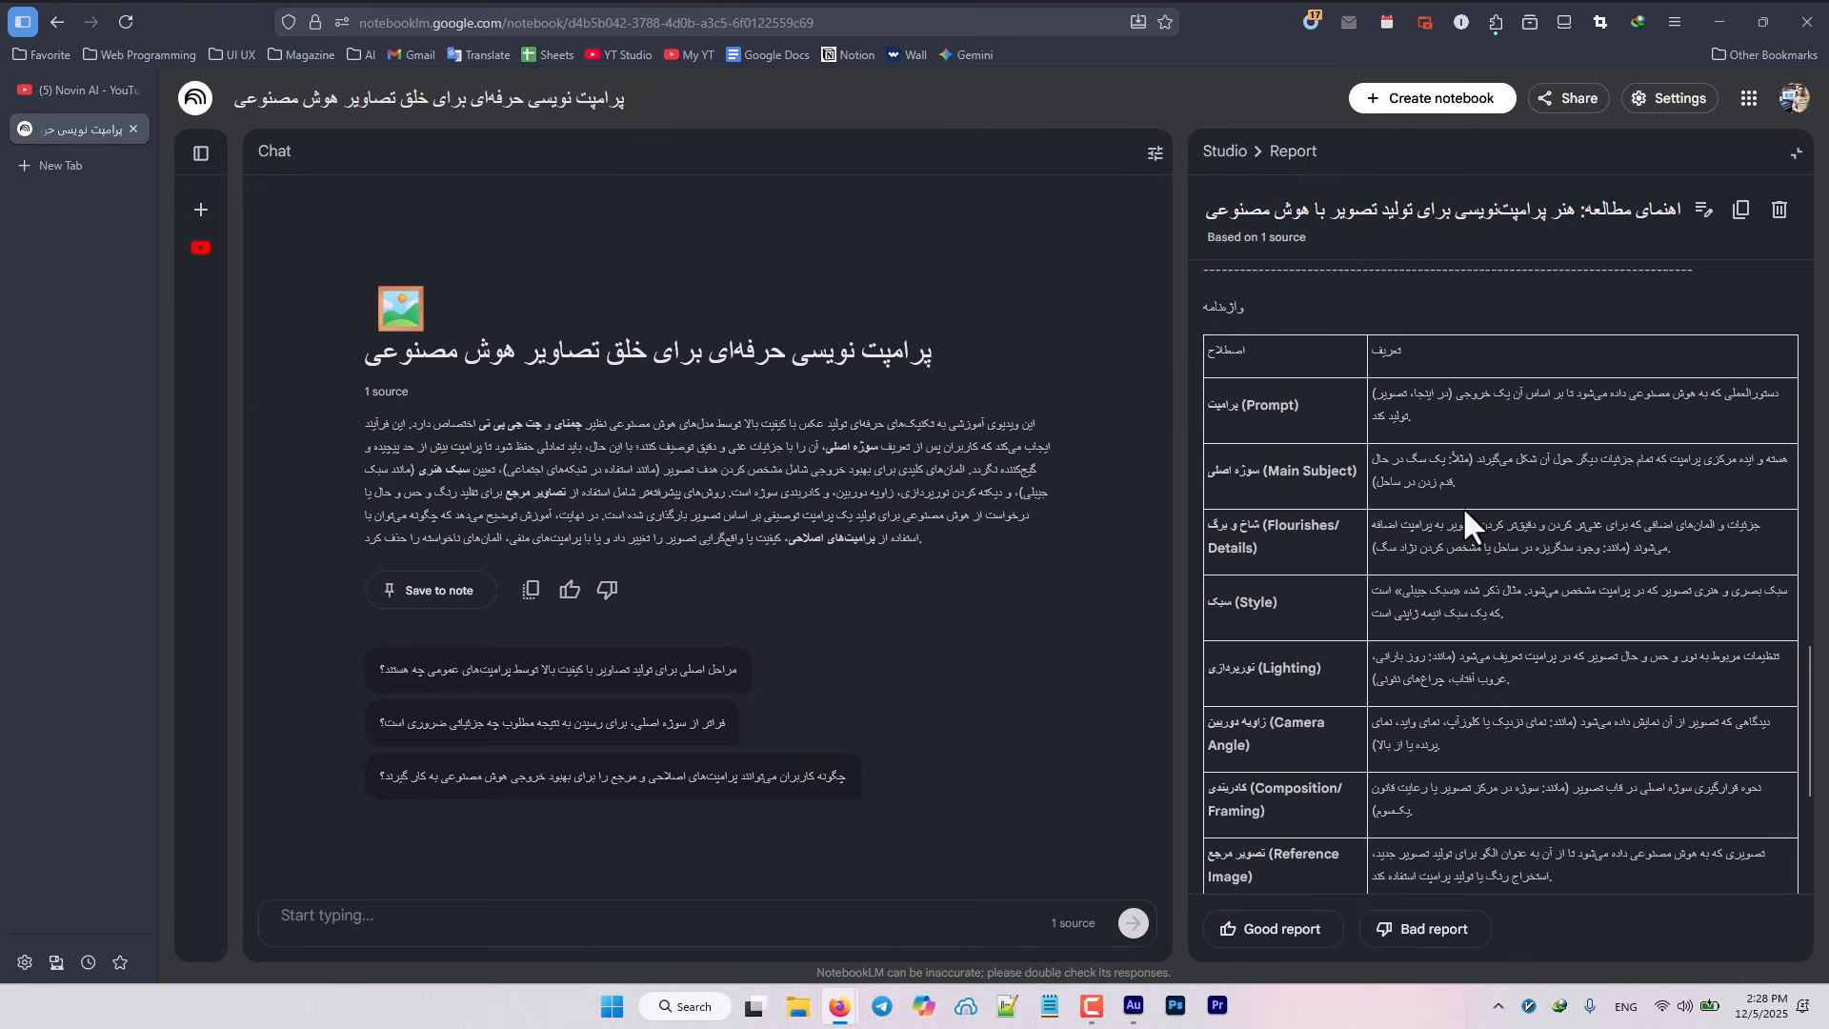
{"action": "scroll", "coordinate": [1522, 477], "scroll_direction": "down", "scroll_amount": 3}
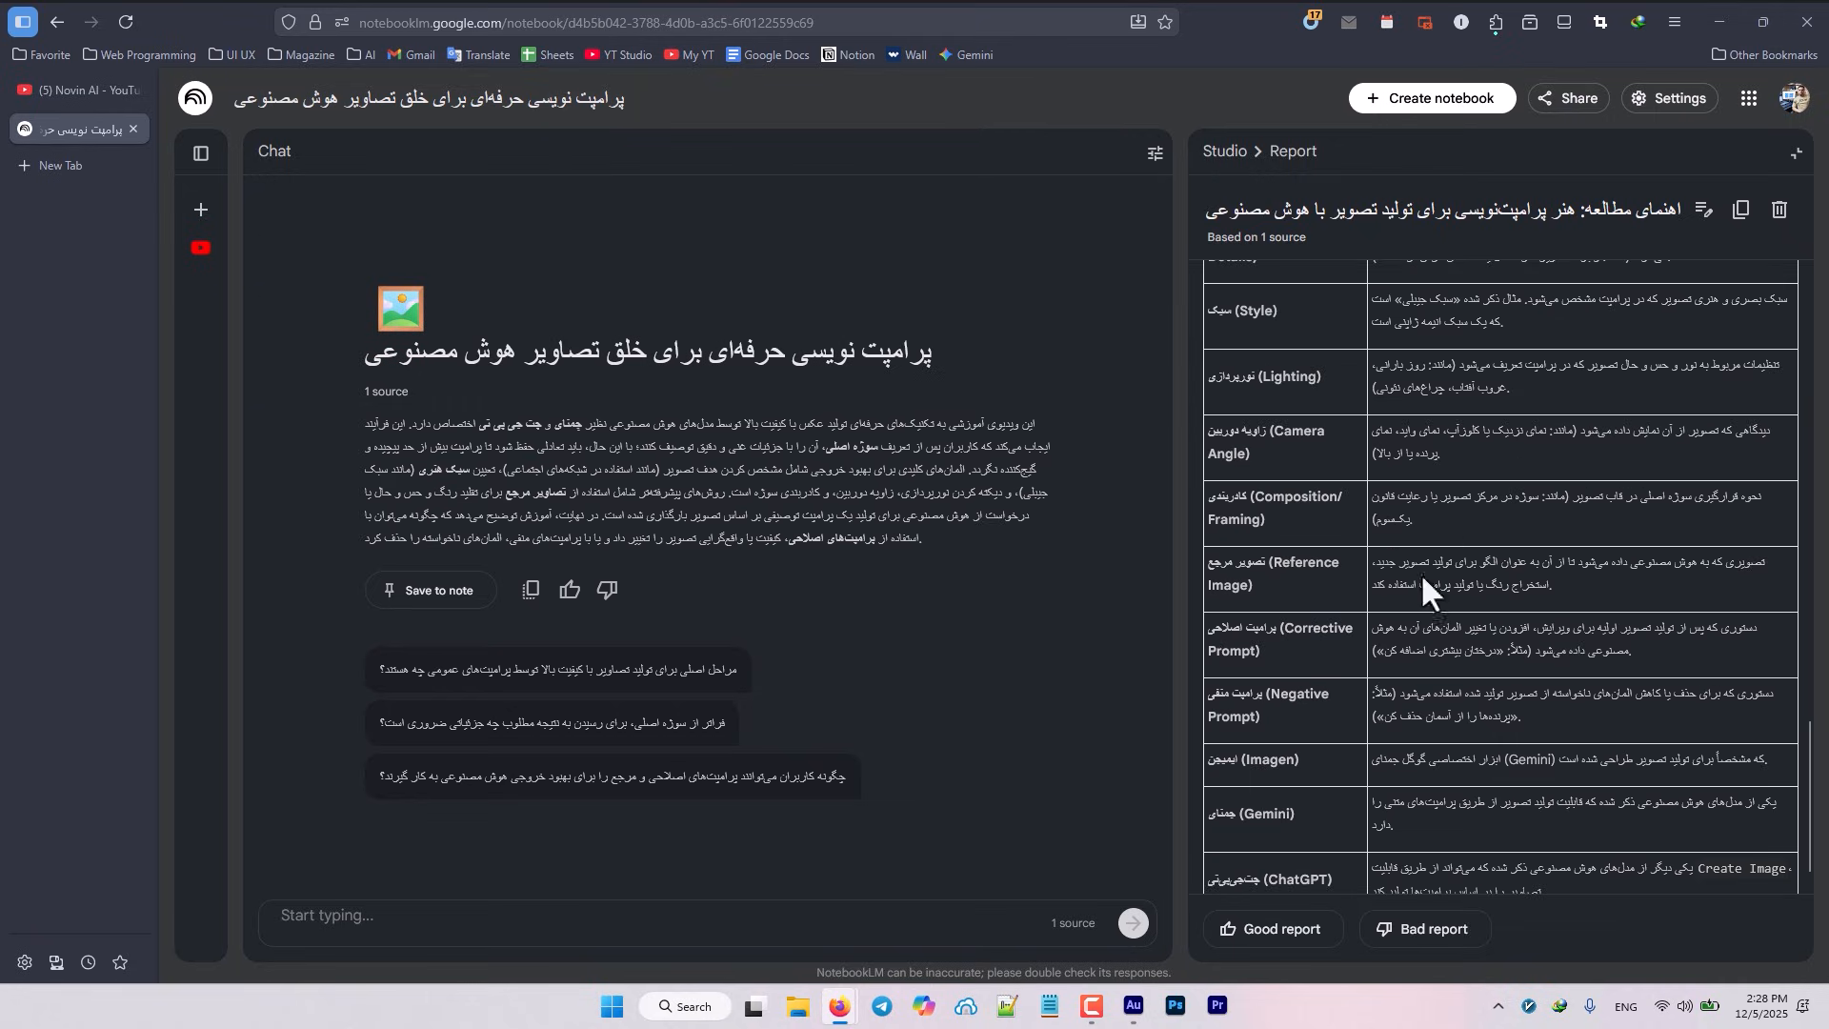
{"action": "scroll", "coordinate": [1429, 591], "scroll_direction": "down", "scroll_amount": 2}
{"action": "scroll", "coordinate": [1412, 752], "scroll_direction": "up", "scroll_amount": 10}
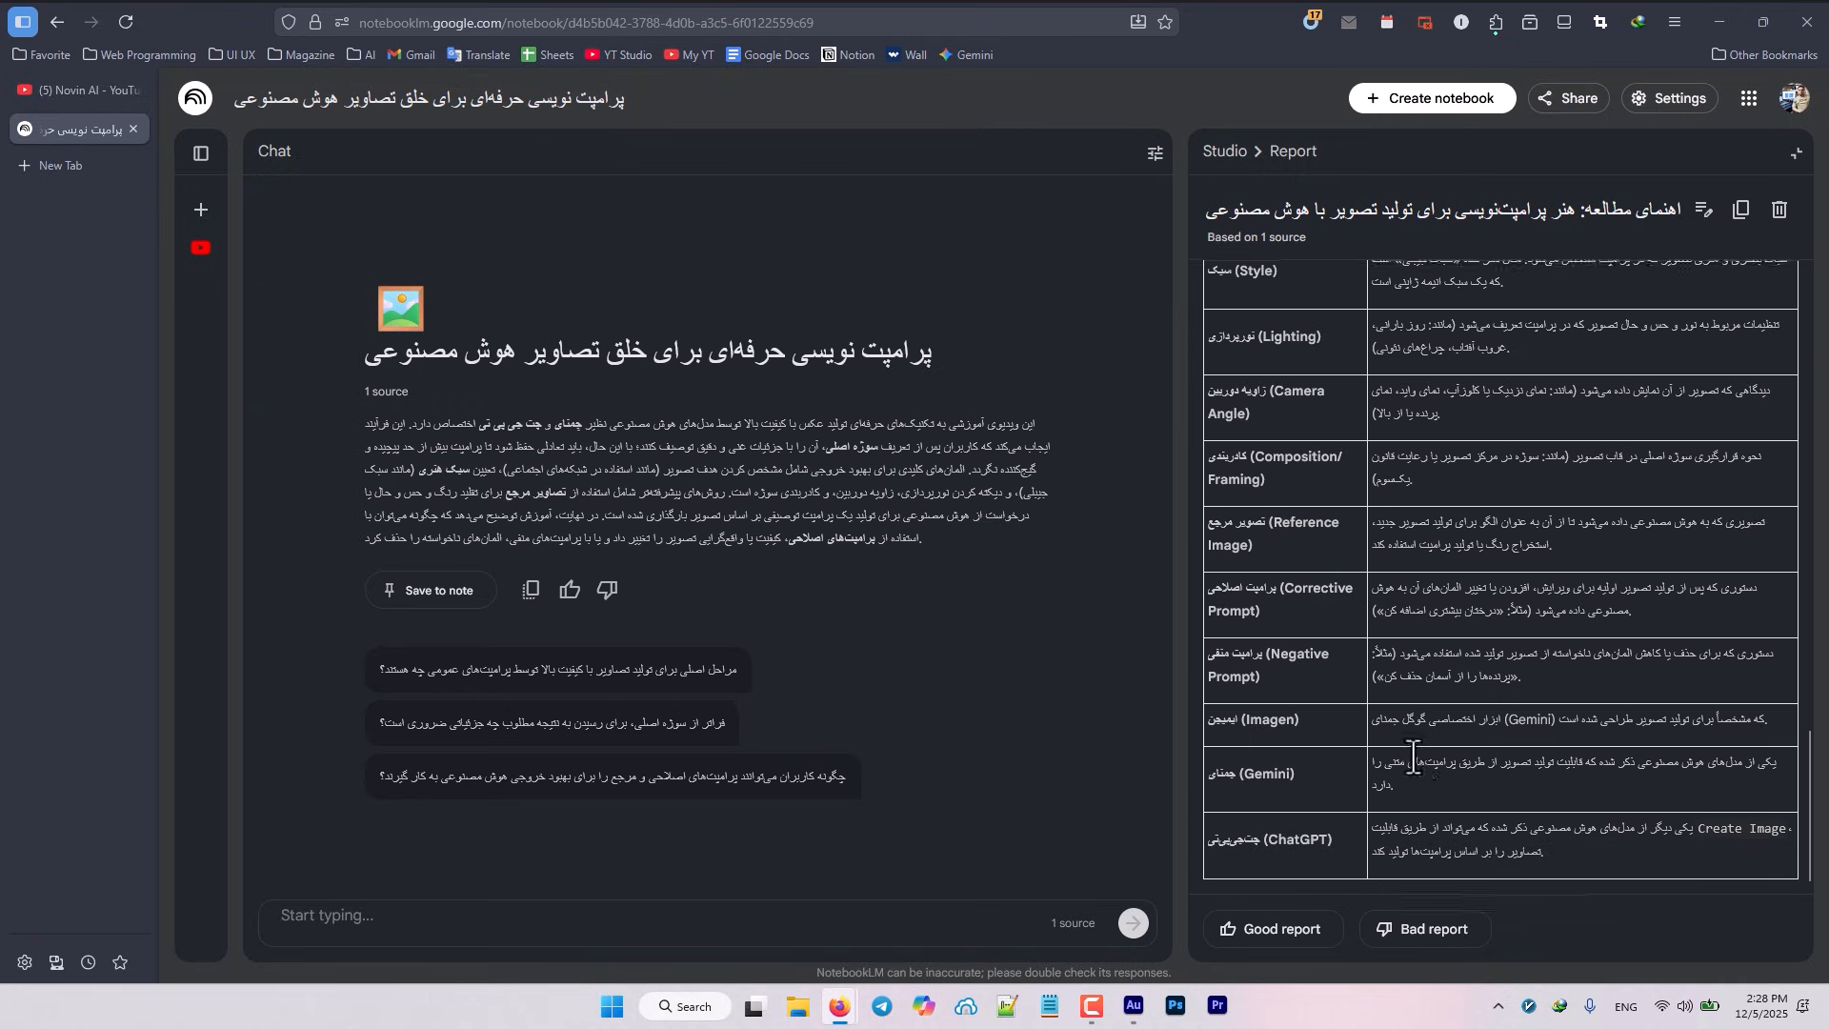
{"action": "scroll", "coordinate": [1411, 752], "scroll_direction": "up", "scroll_amount": 5}
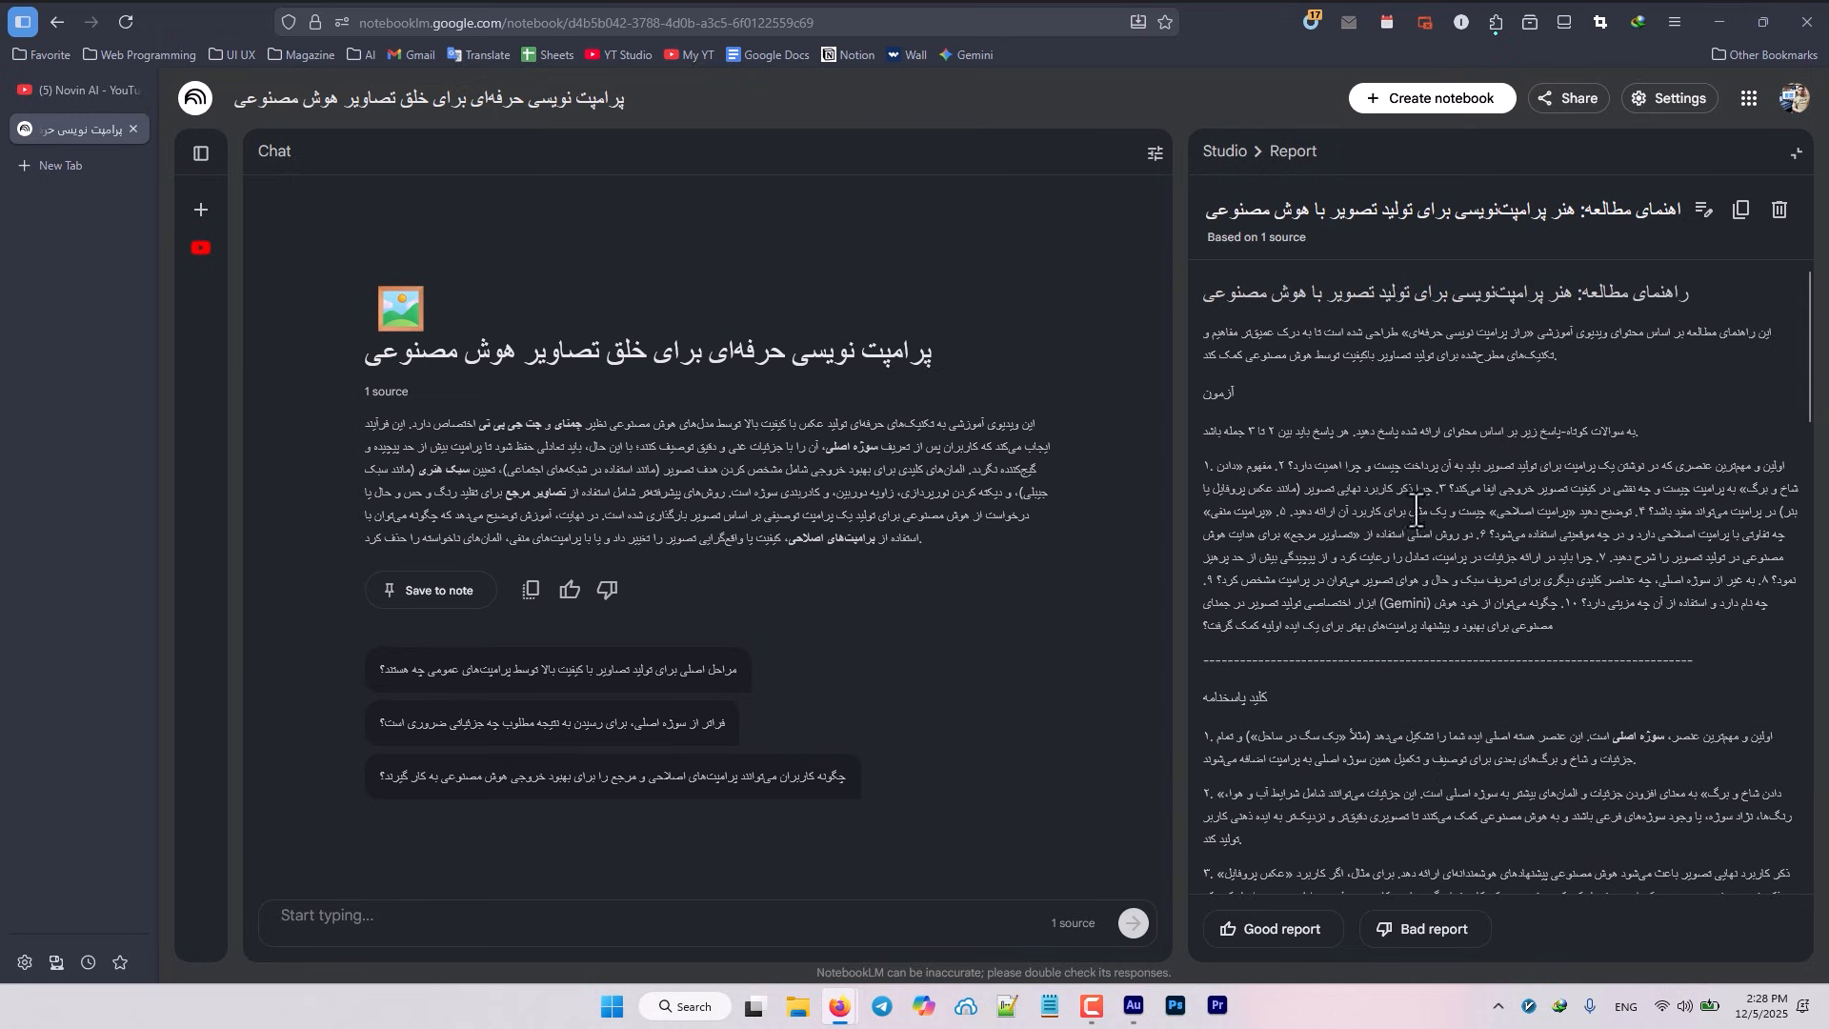
{"action": "left_click", "coordinate": [1791, 171]}
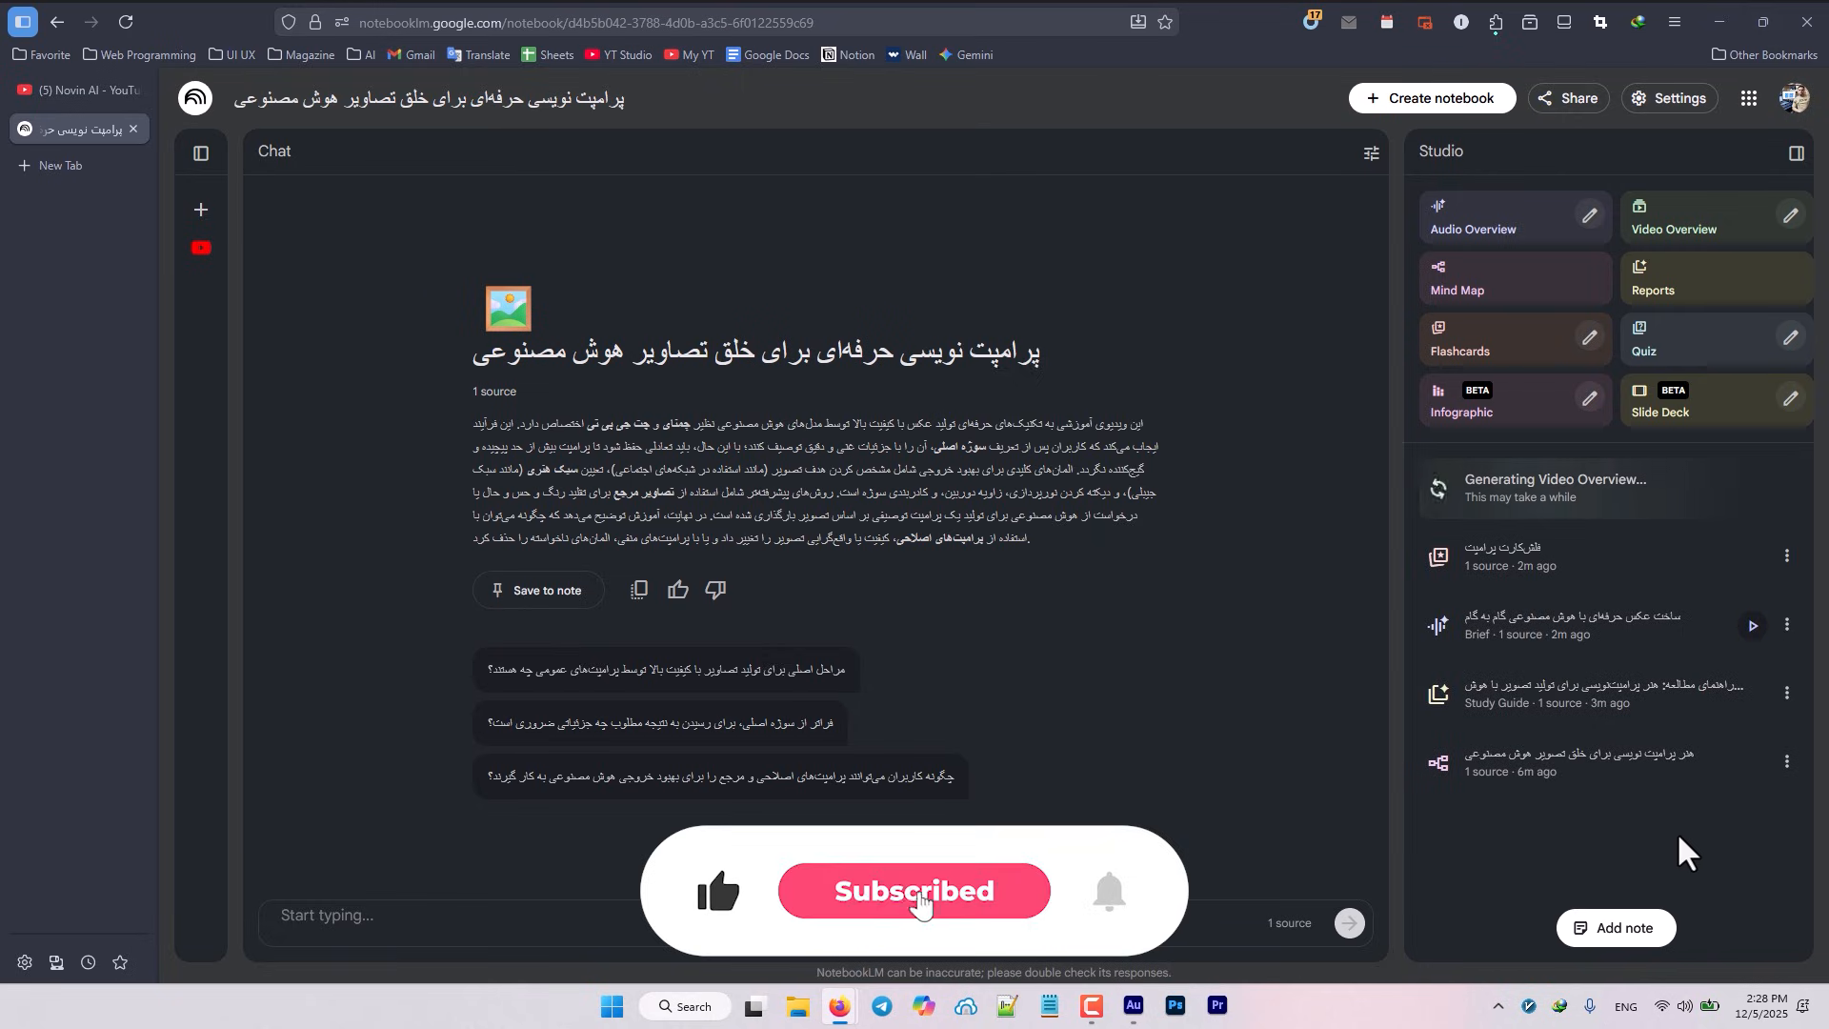
Generate a quiz with the Standard number of questions, Medium difficulty and no topic entered
{"action": "left_click", "coordinate": [1792, 342]}
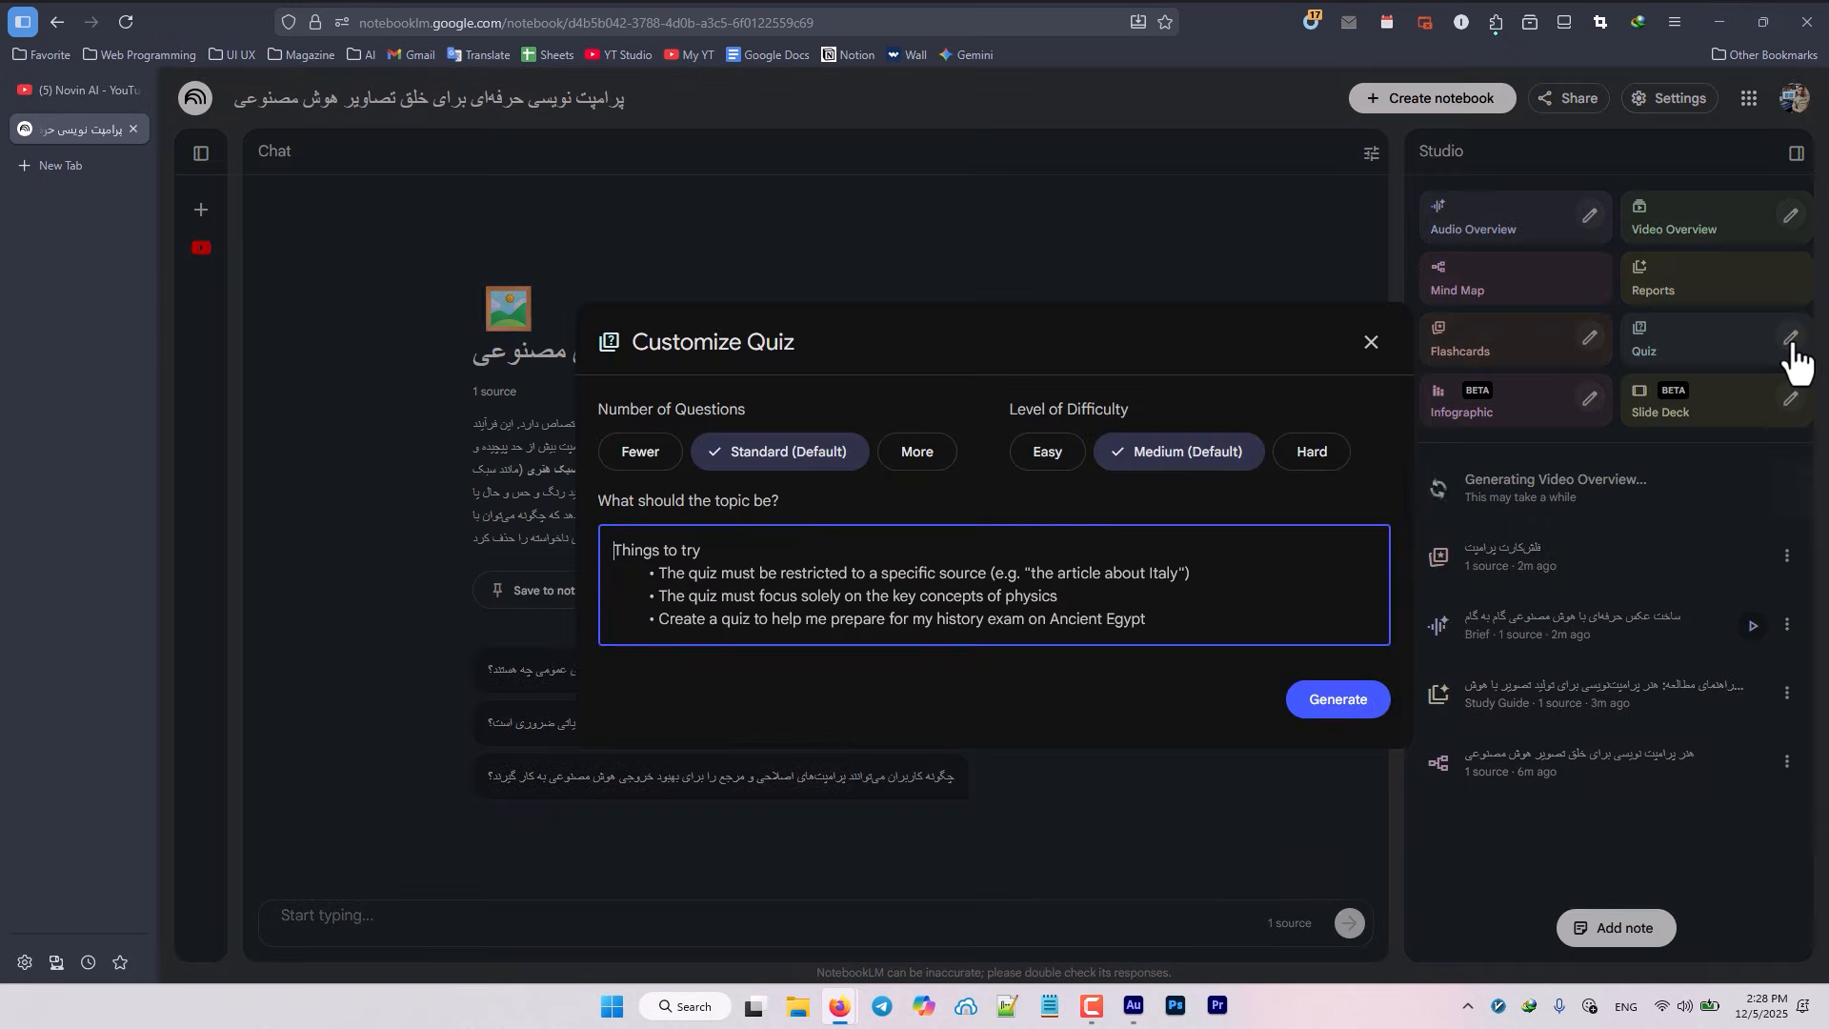
{"action": "left_click", "coordinate": [1327, 700]}
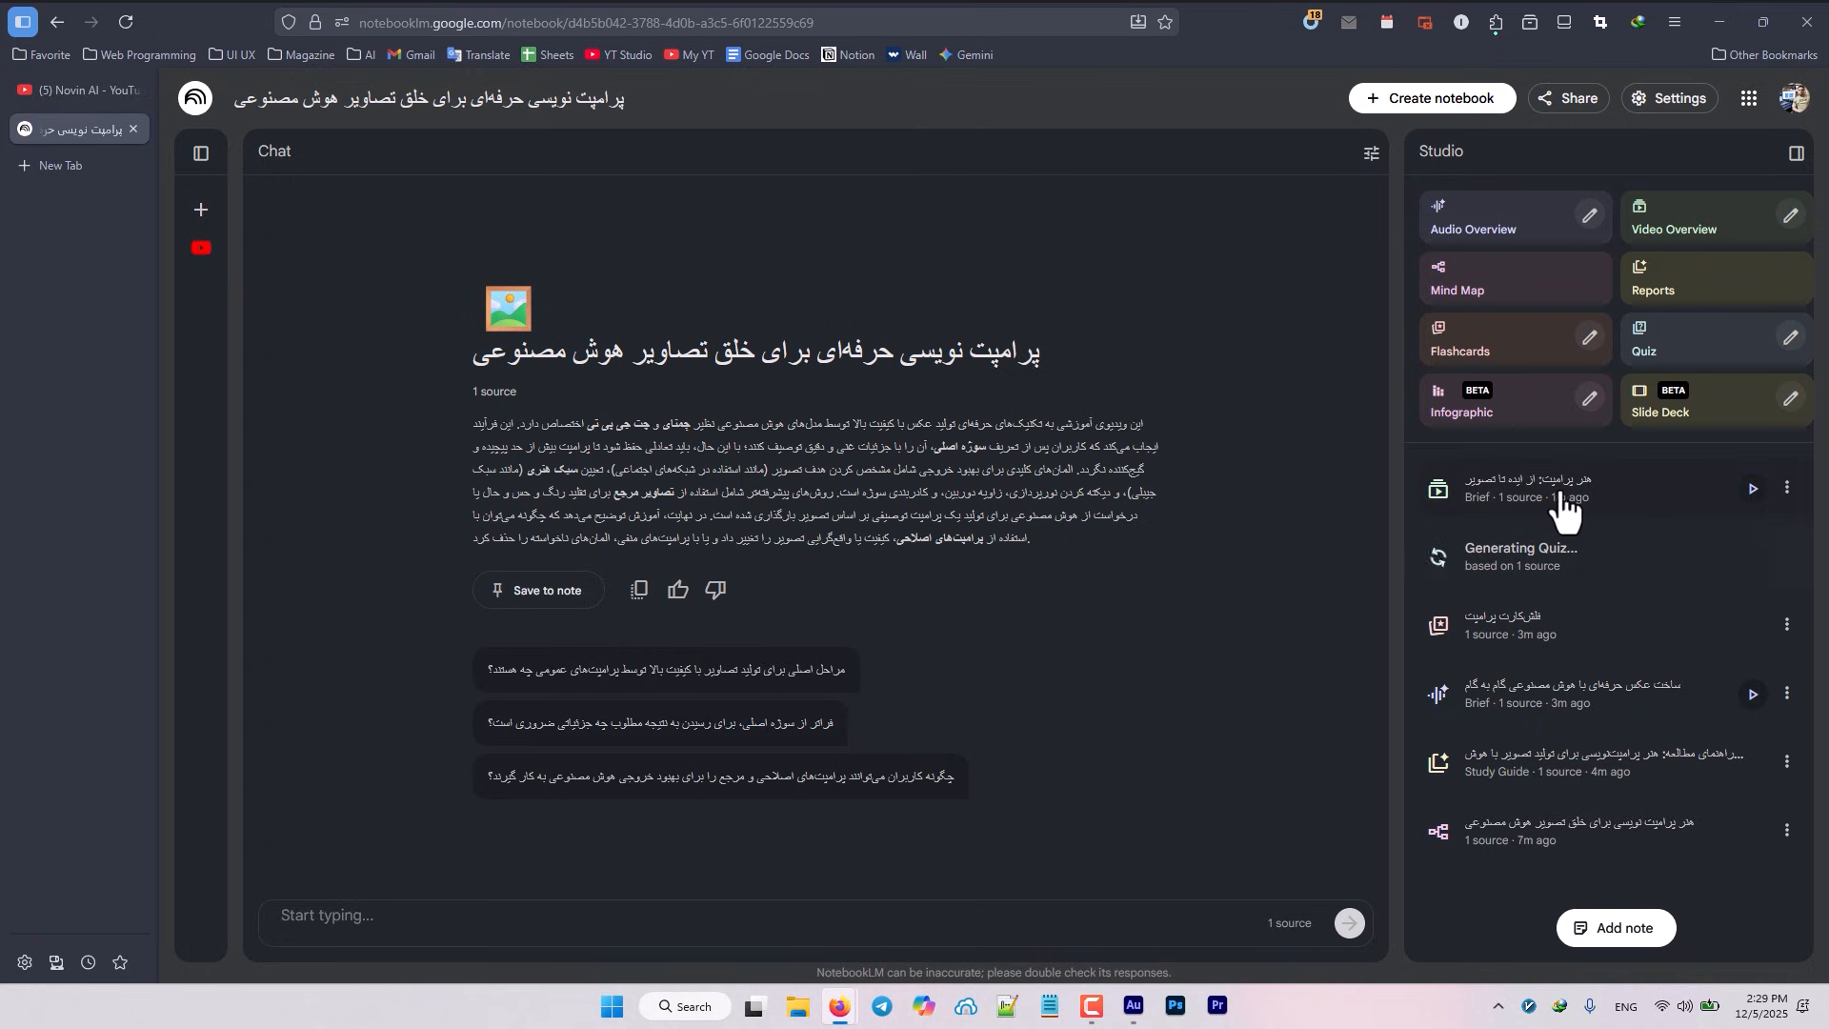
Play the generated Video Overview, set its playback speed to 1.25, and pause and close it
{"action": "left_click", "coordinate": [1745, 501]}
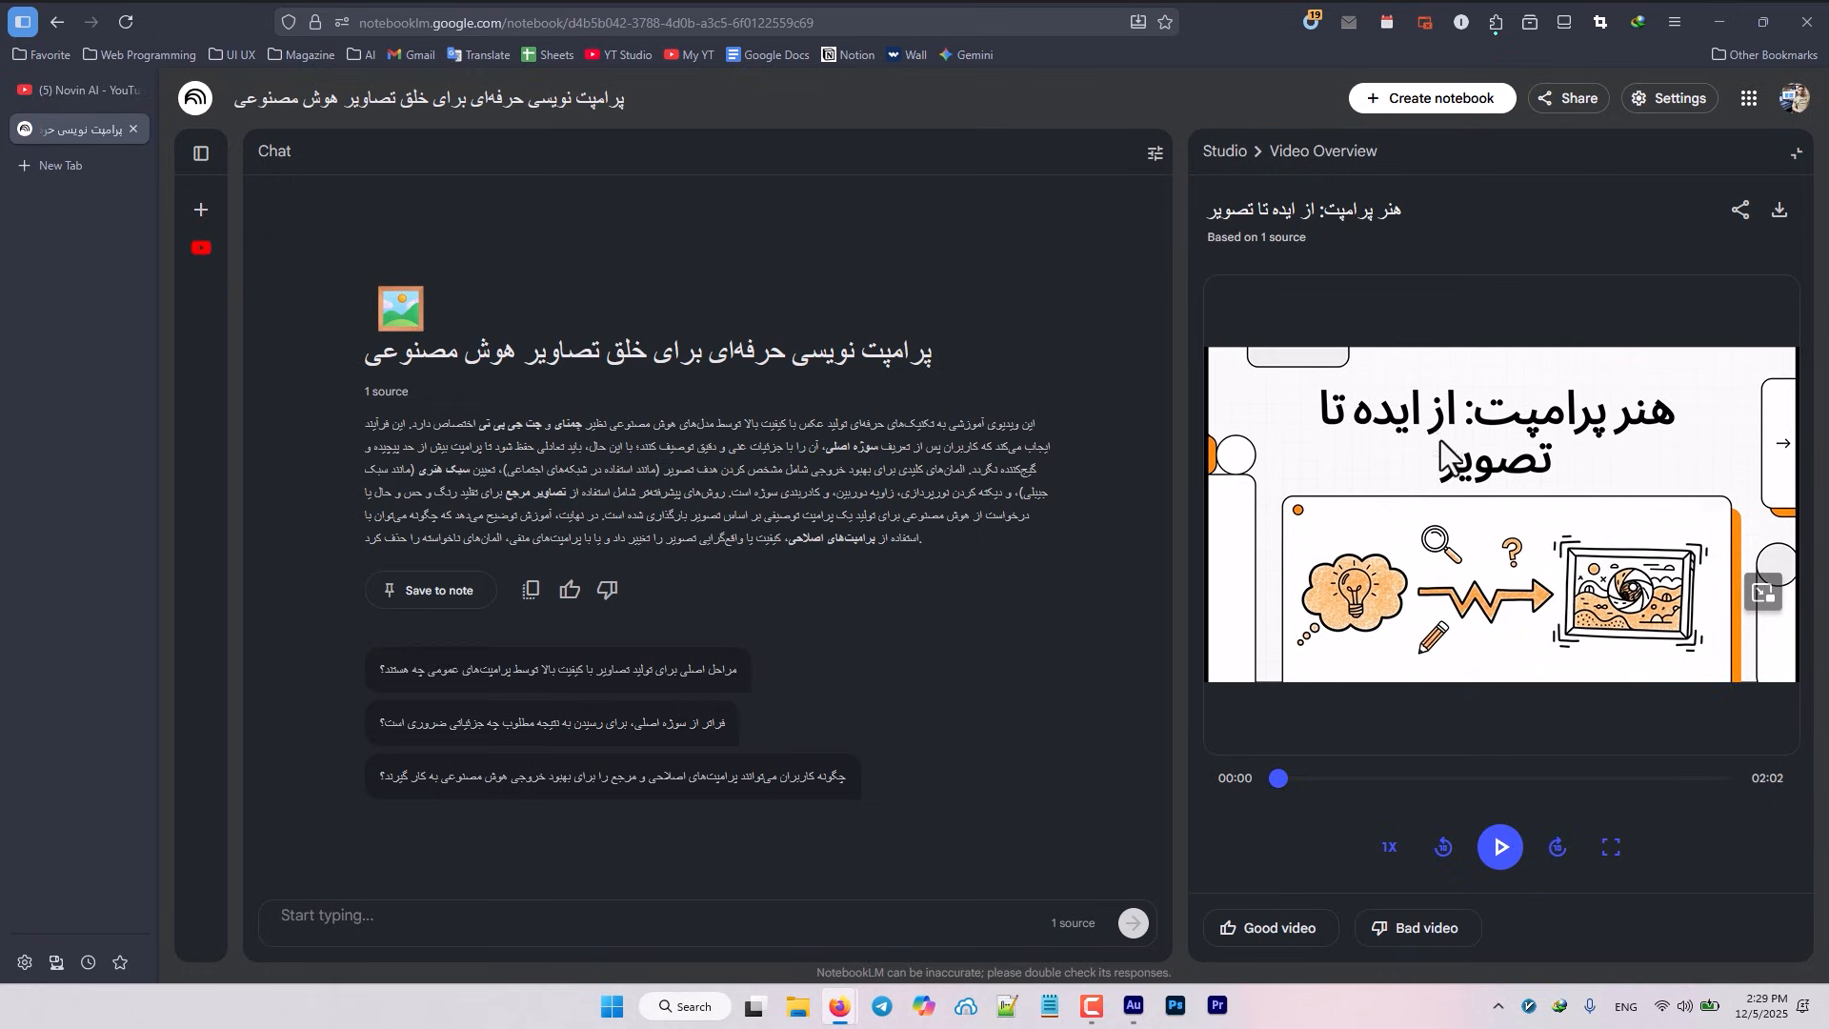
{"action": "left_click", "coordinate": [1503, 850]}
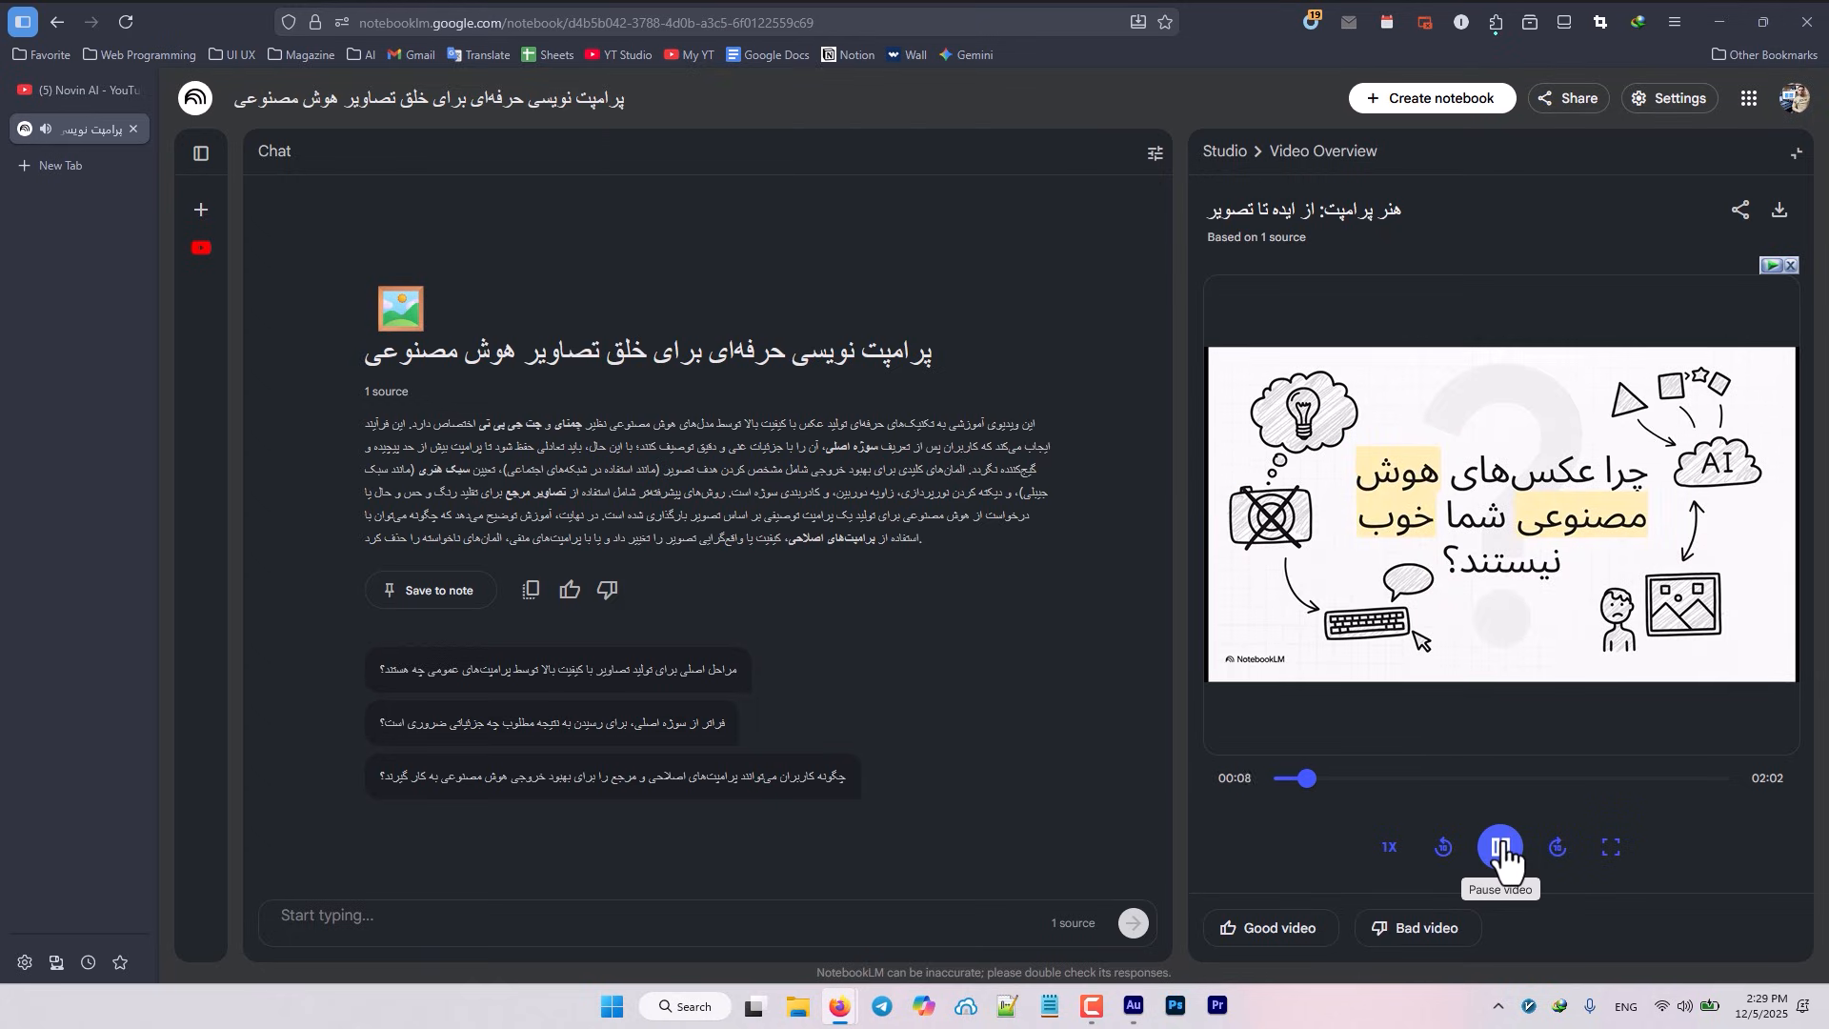
{"action": "left_click", "coordinate": [1388, 847]}
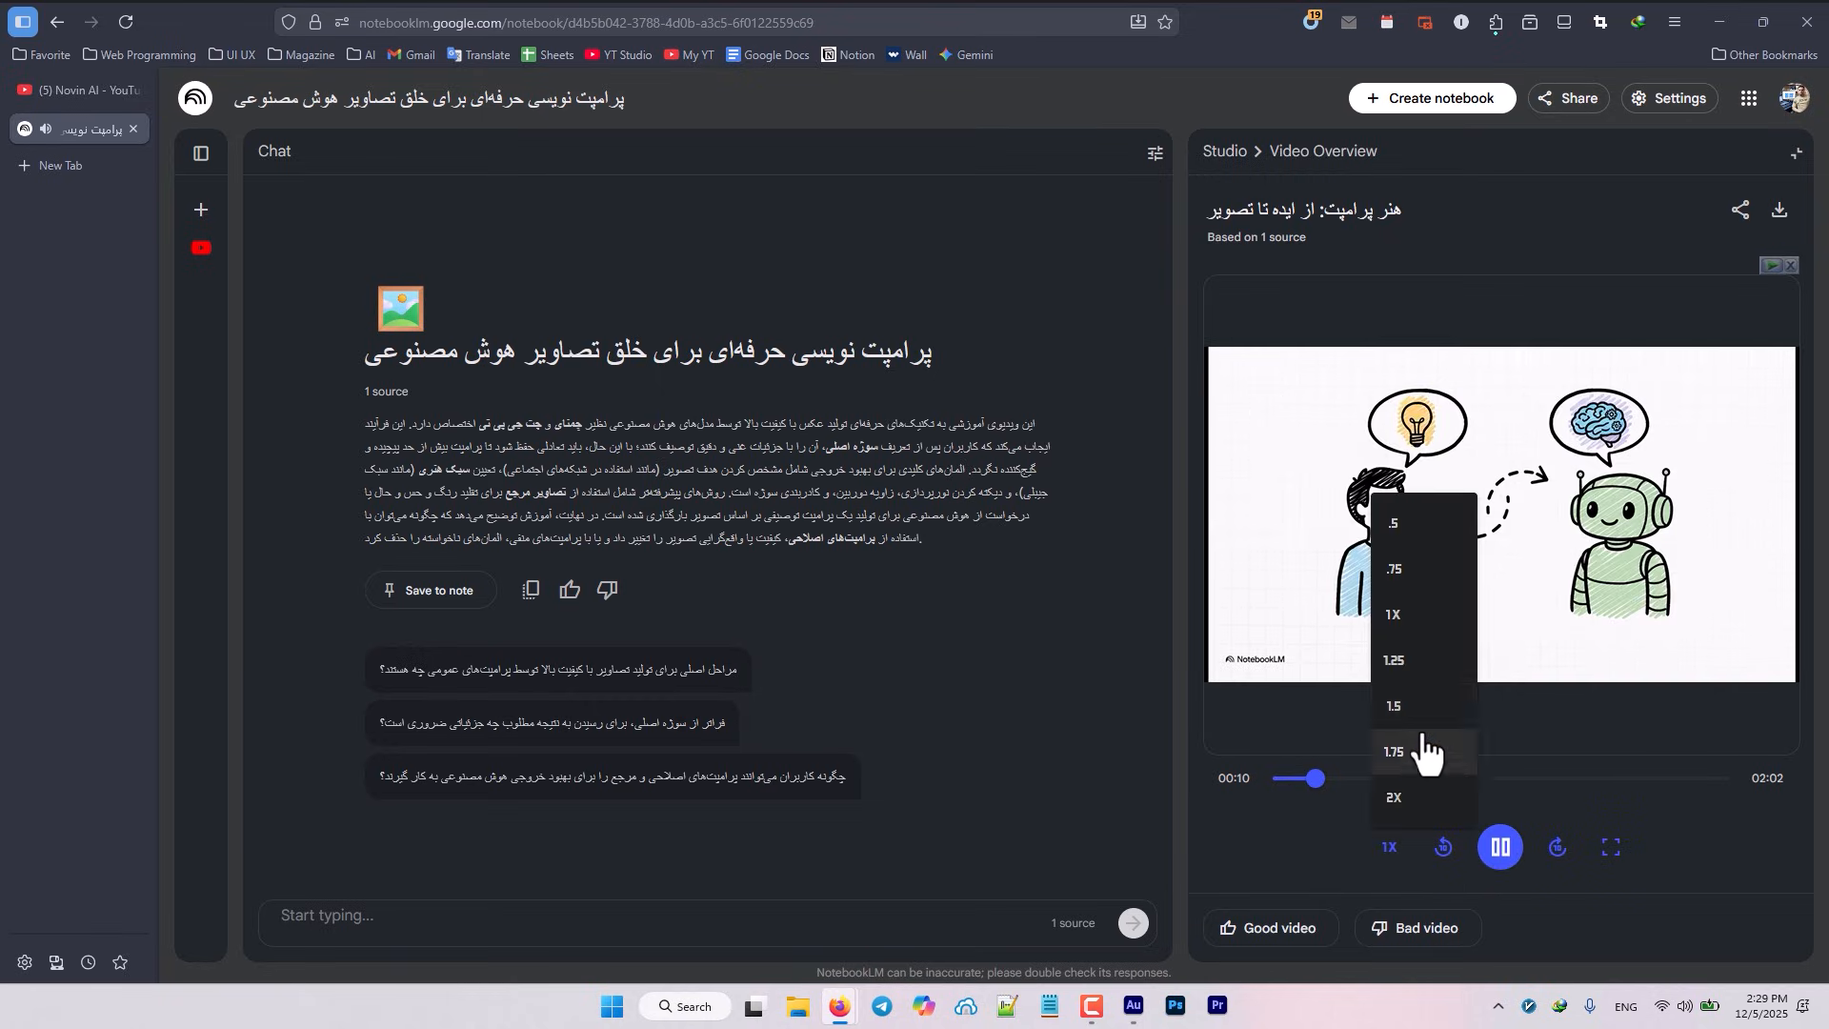
{"action": "left_click", "coordinate": [1411, 671]}
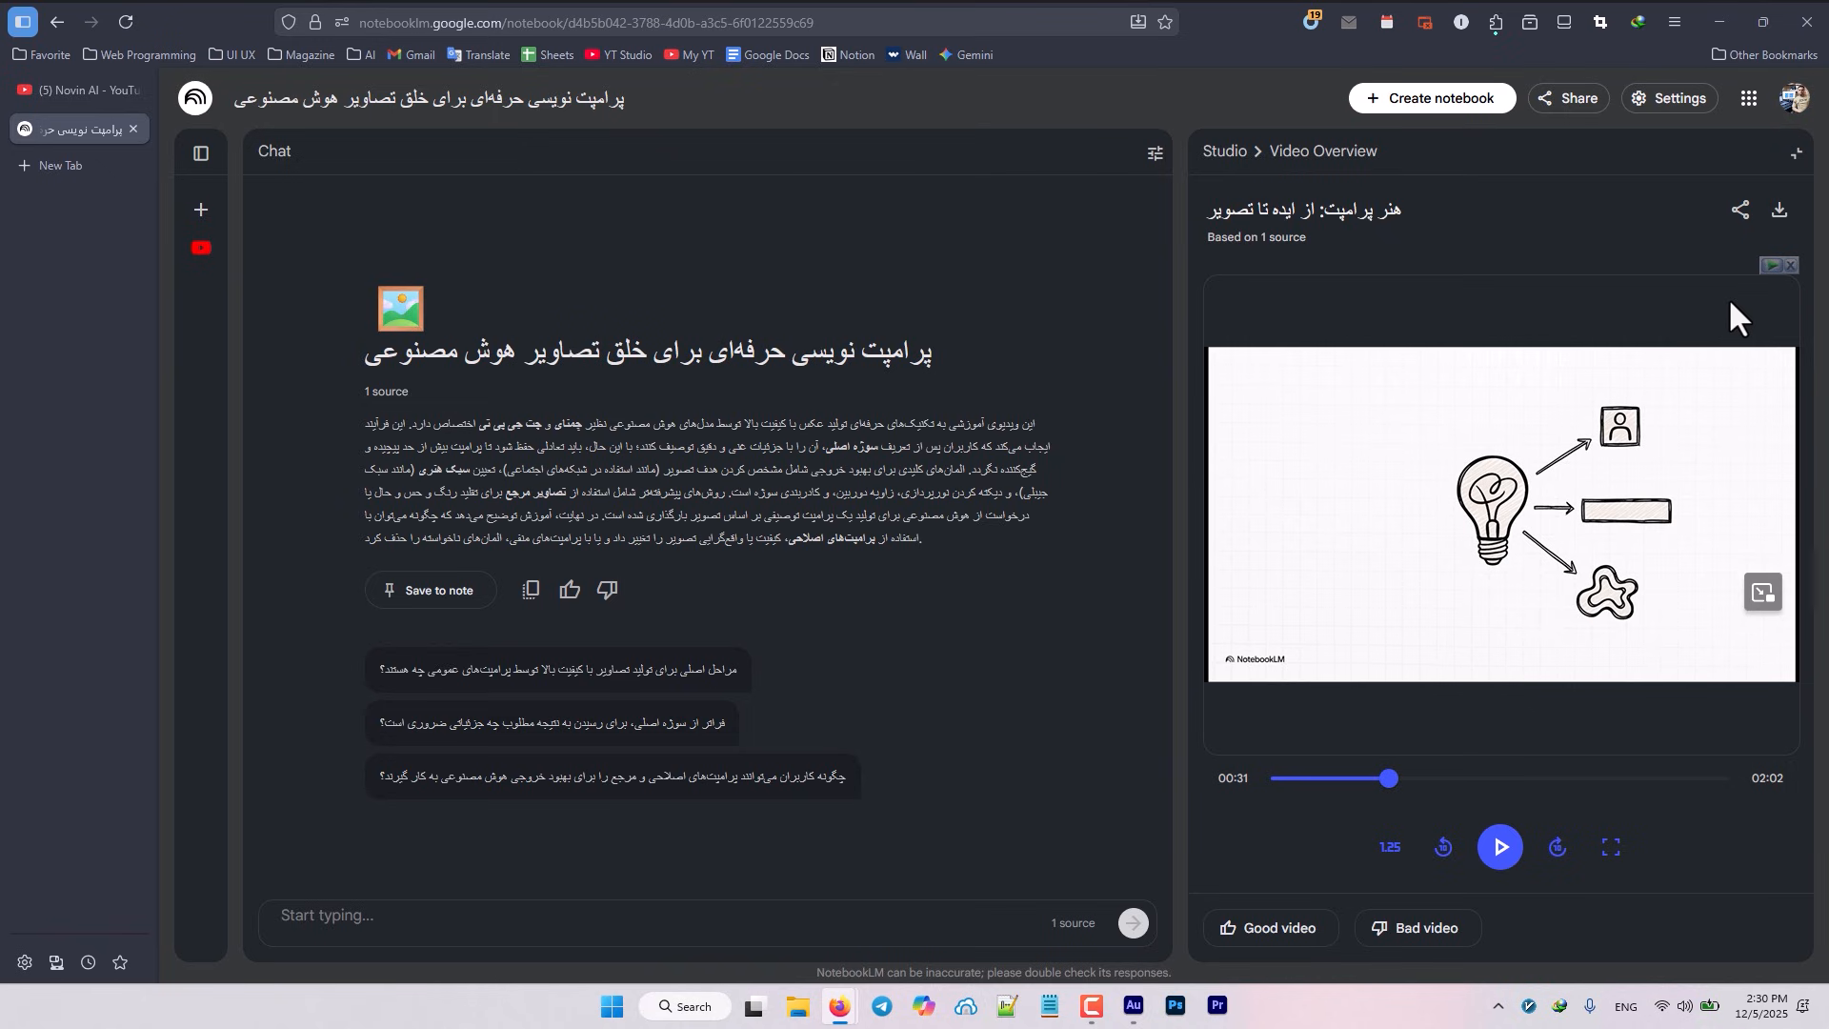
{"action": "left_click", "coordinate": [1797, 154]}
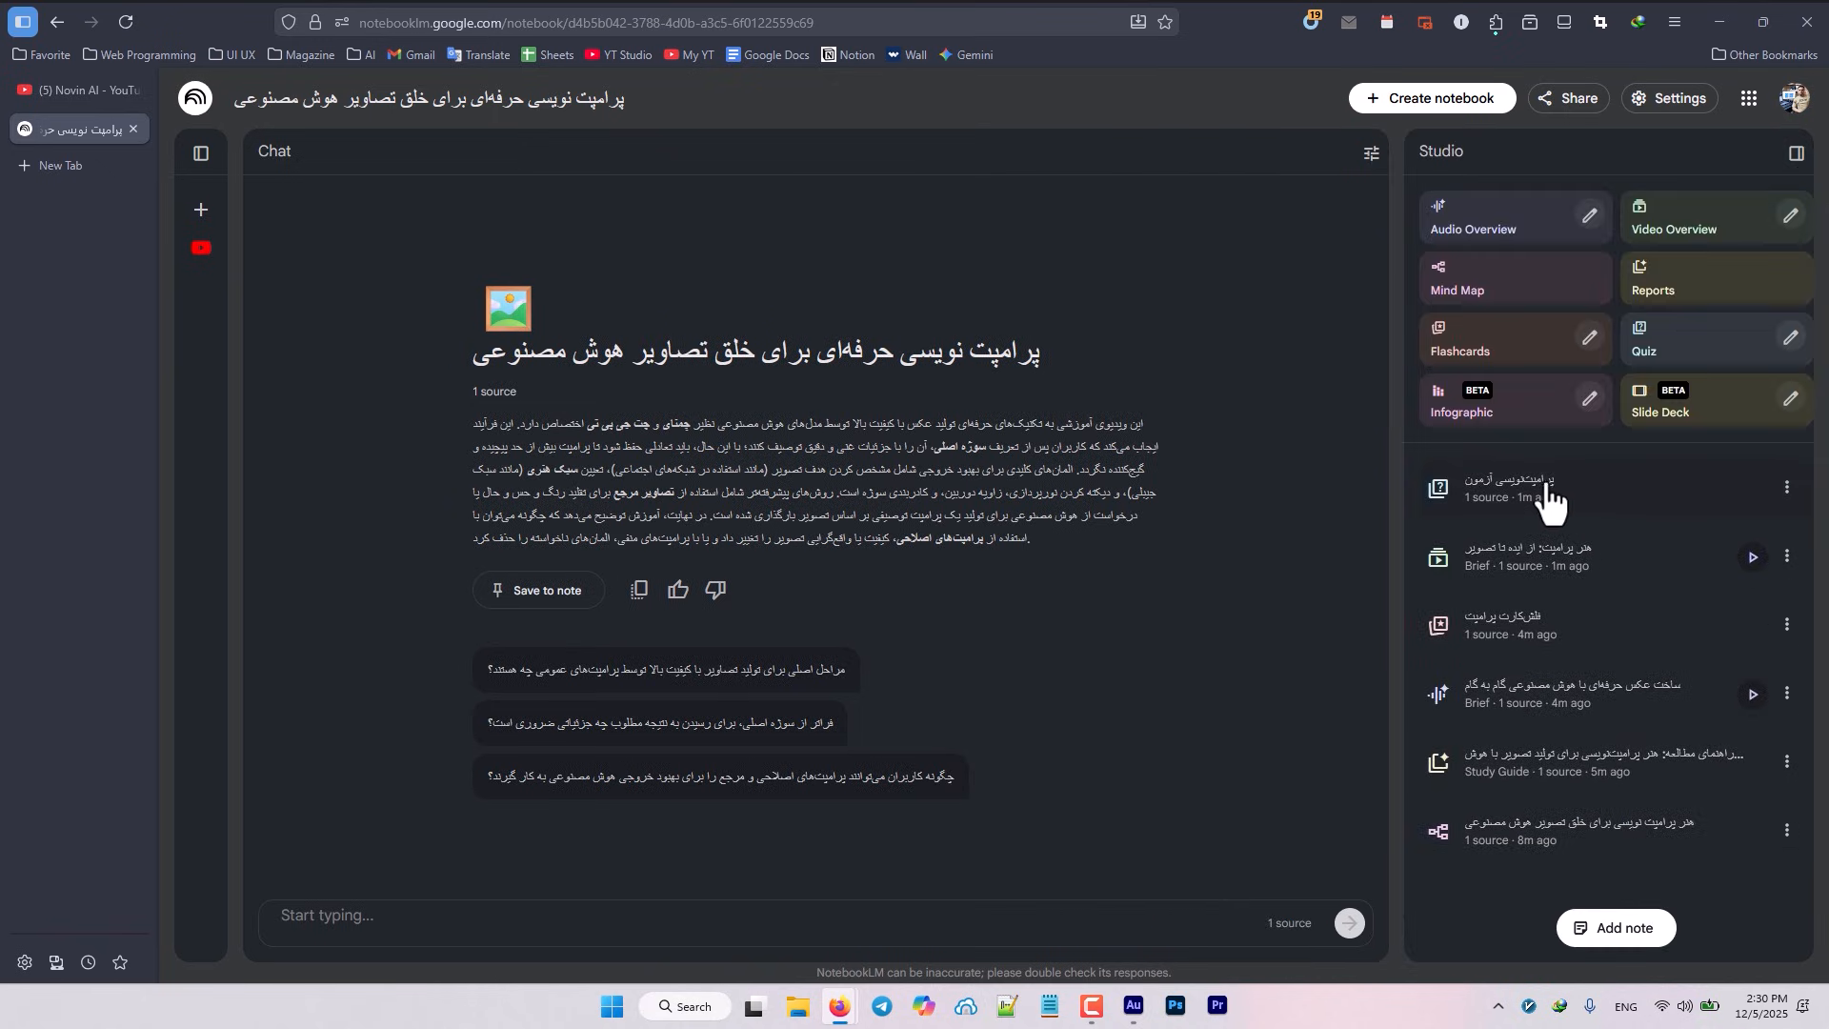
Open the generated quiz, skip the first question to view the second, and close the quiz
{"action": "left_click", "coordinate": [1596, 491]}
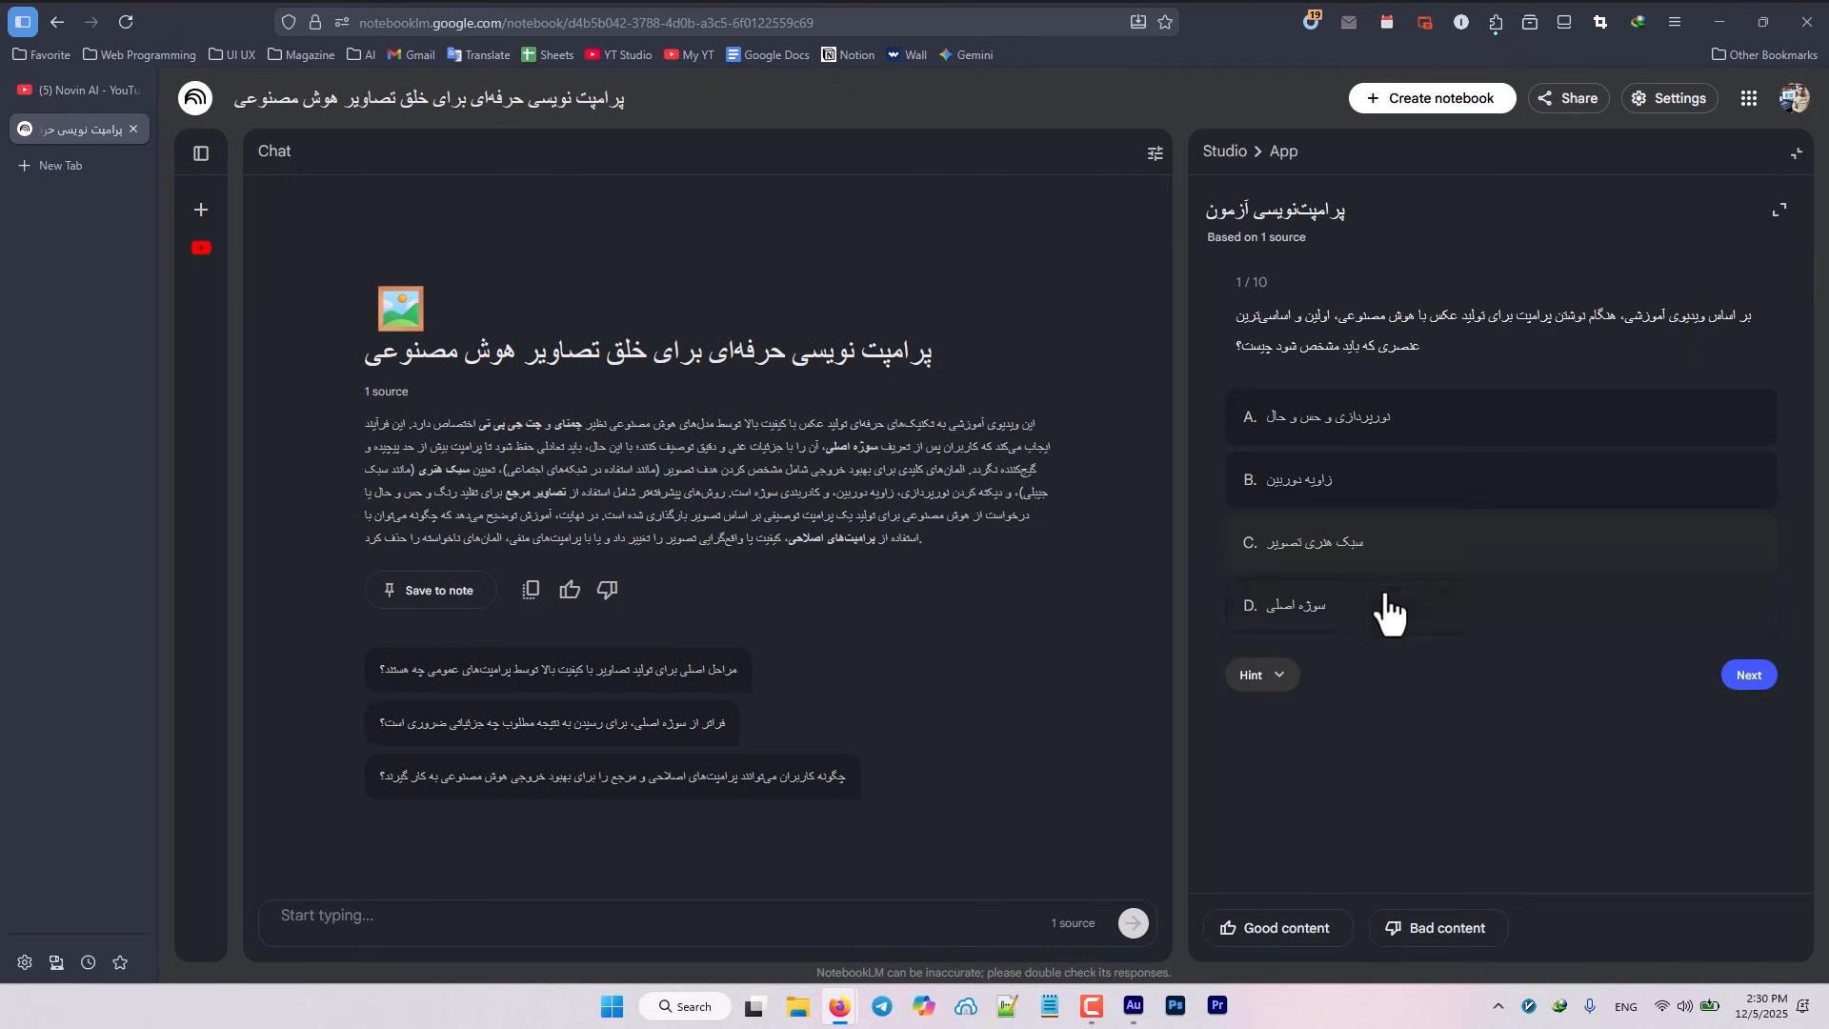
{"action": "left_click", "coordinate": [1749, 675]}
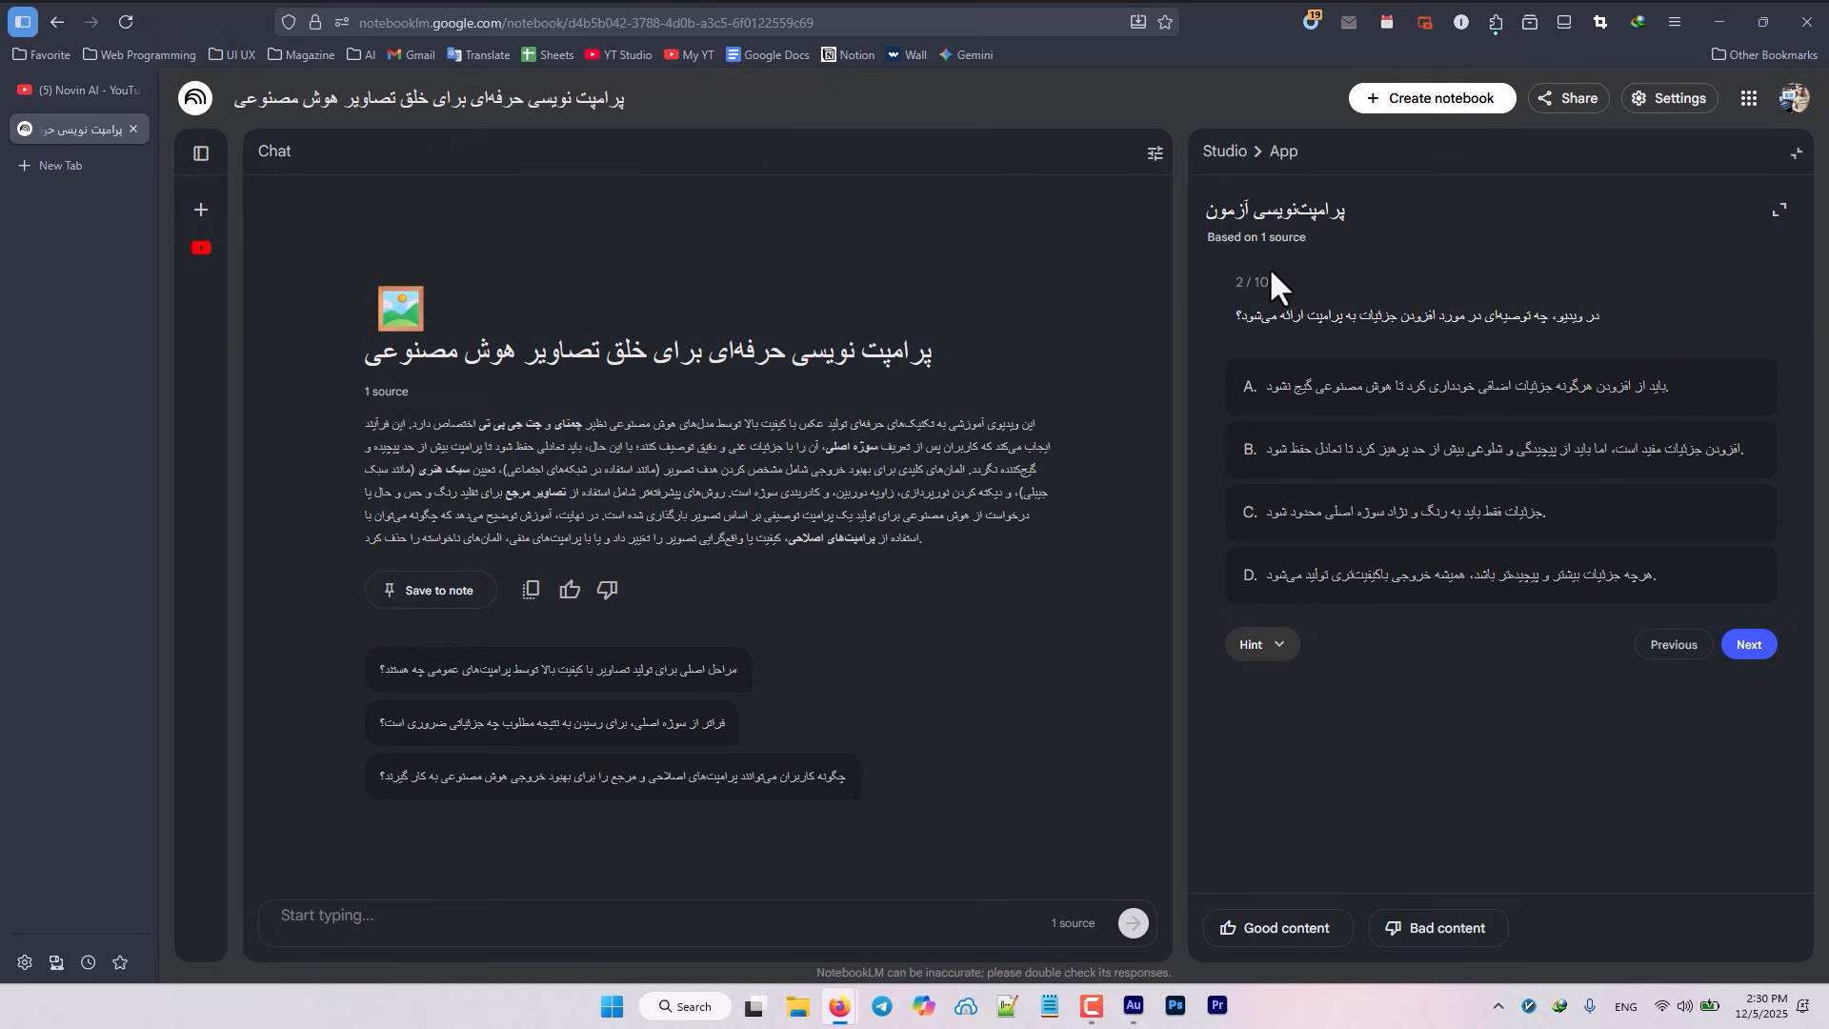
{"action": "left_click", "coordinate": [1796, 153]}
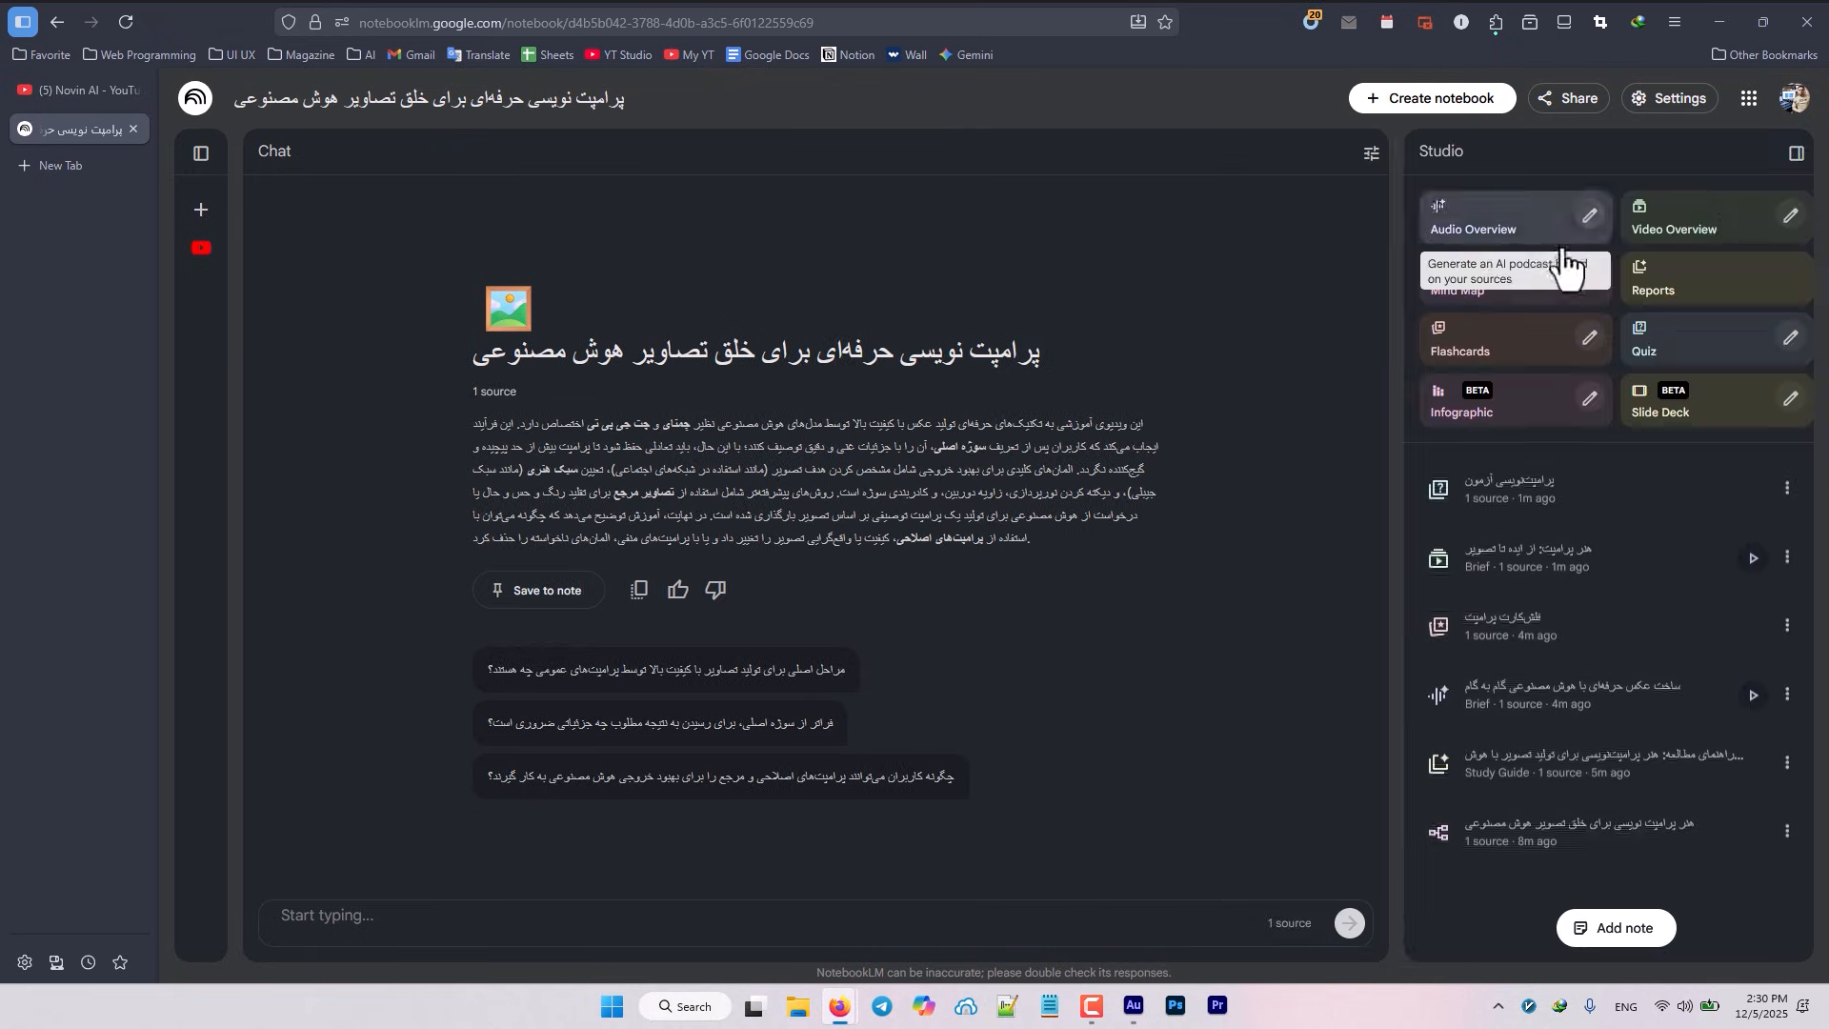
Generate a Persian infographic in Landscape orientation with the Standard level of detail and no description entered
{"action": "left_click", "coordinate": [1589, 399]}
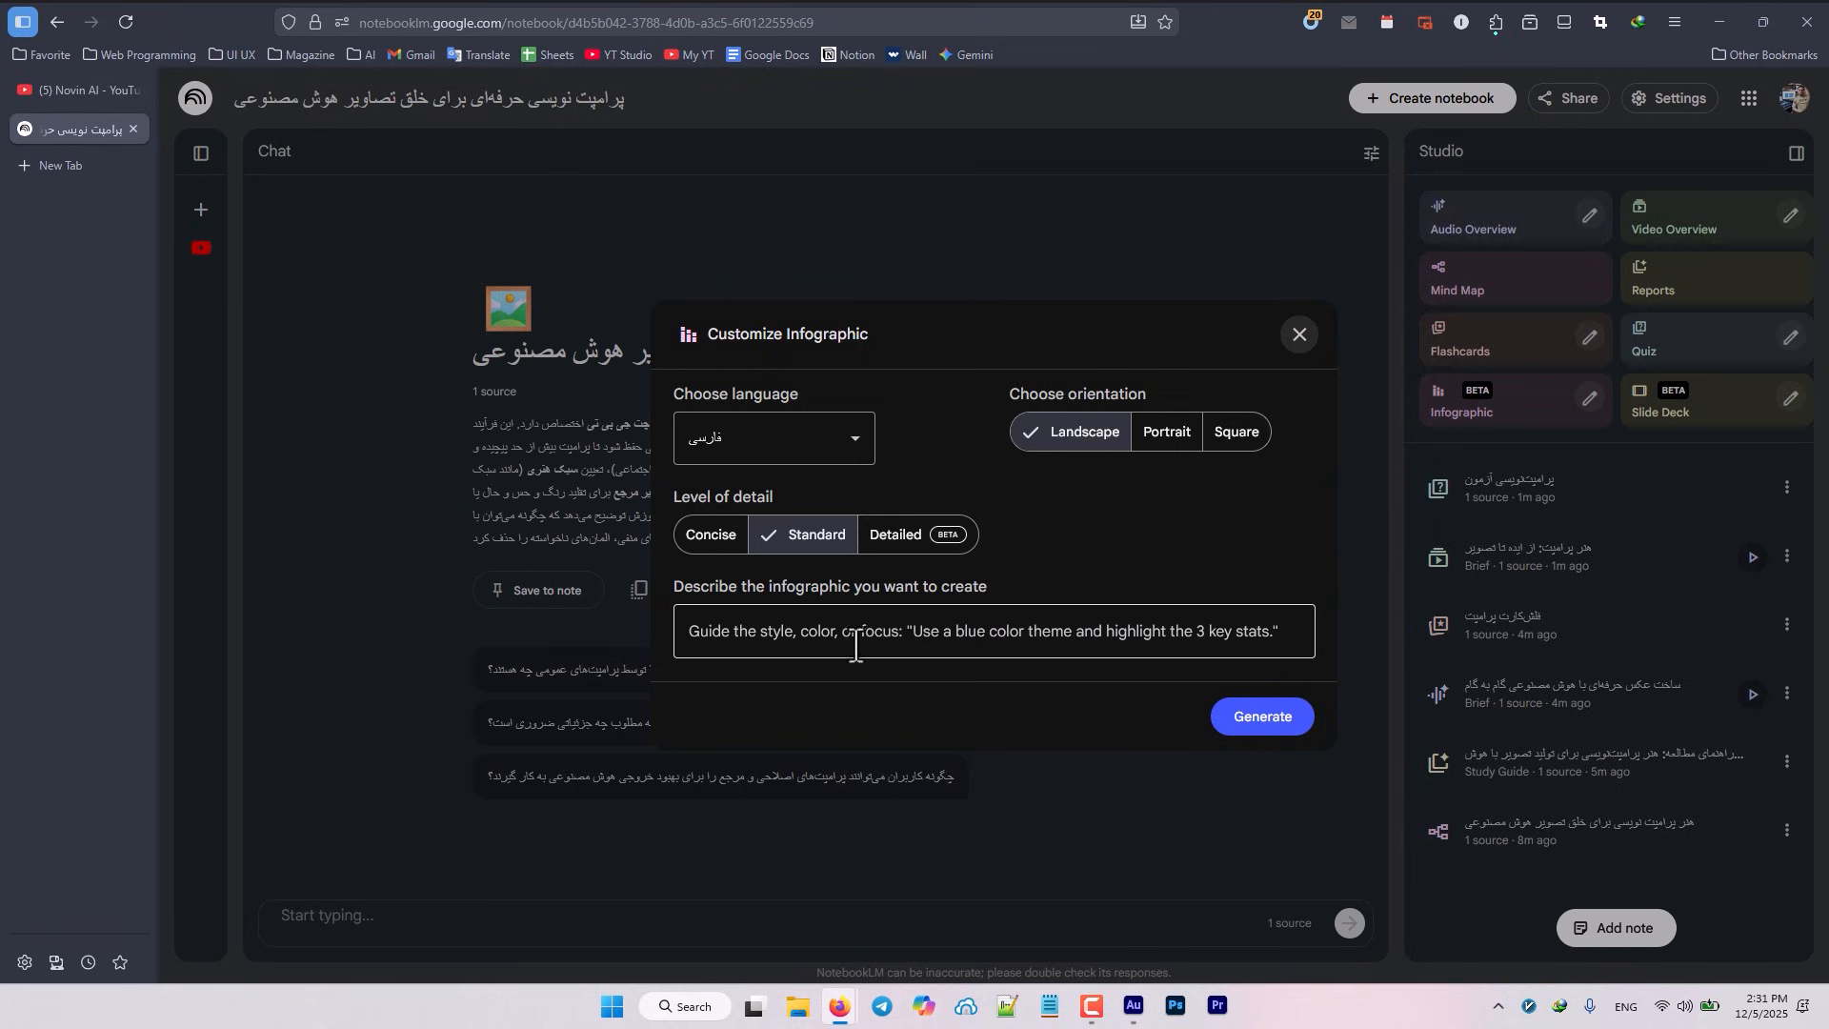
{"action": "left_click", "coordinate": [1275, 721]}
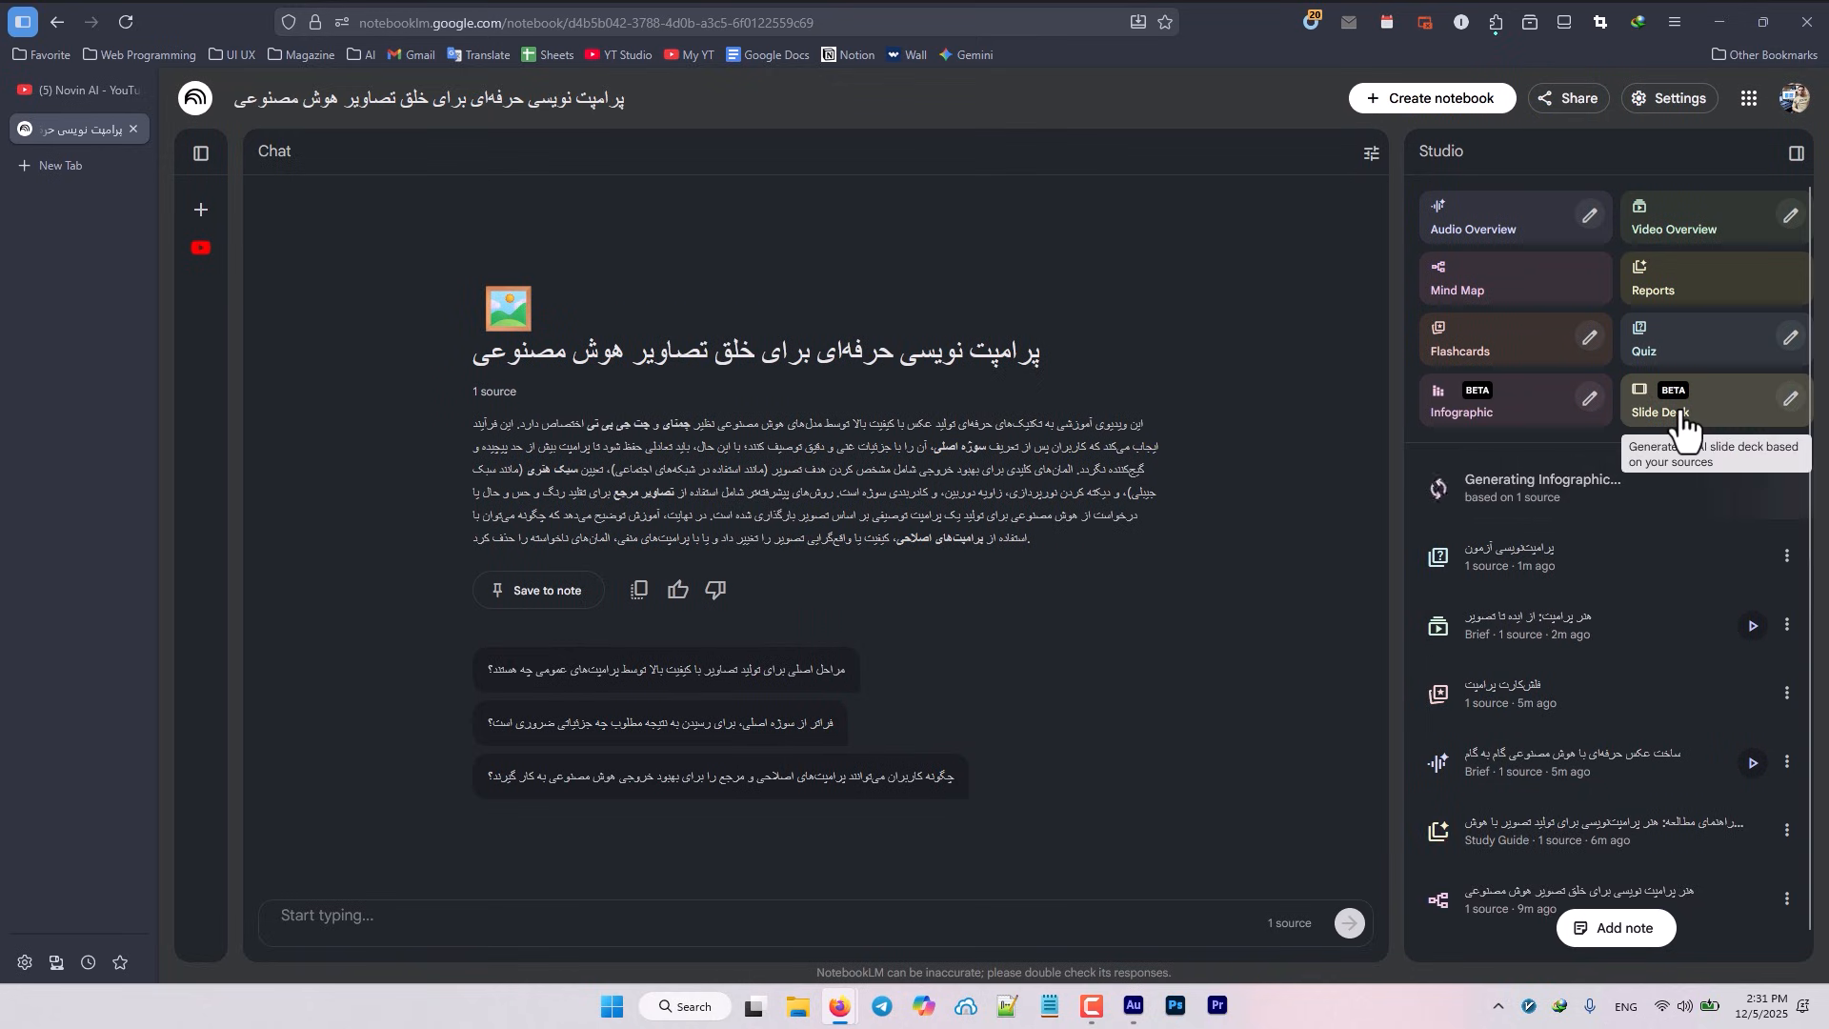
Generate a Persian slide deck in the Presenter Slides format with Short length and no description entered
{"action": "left_click", "coordinate": [1790, 399]}
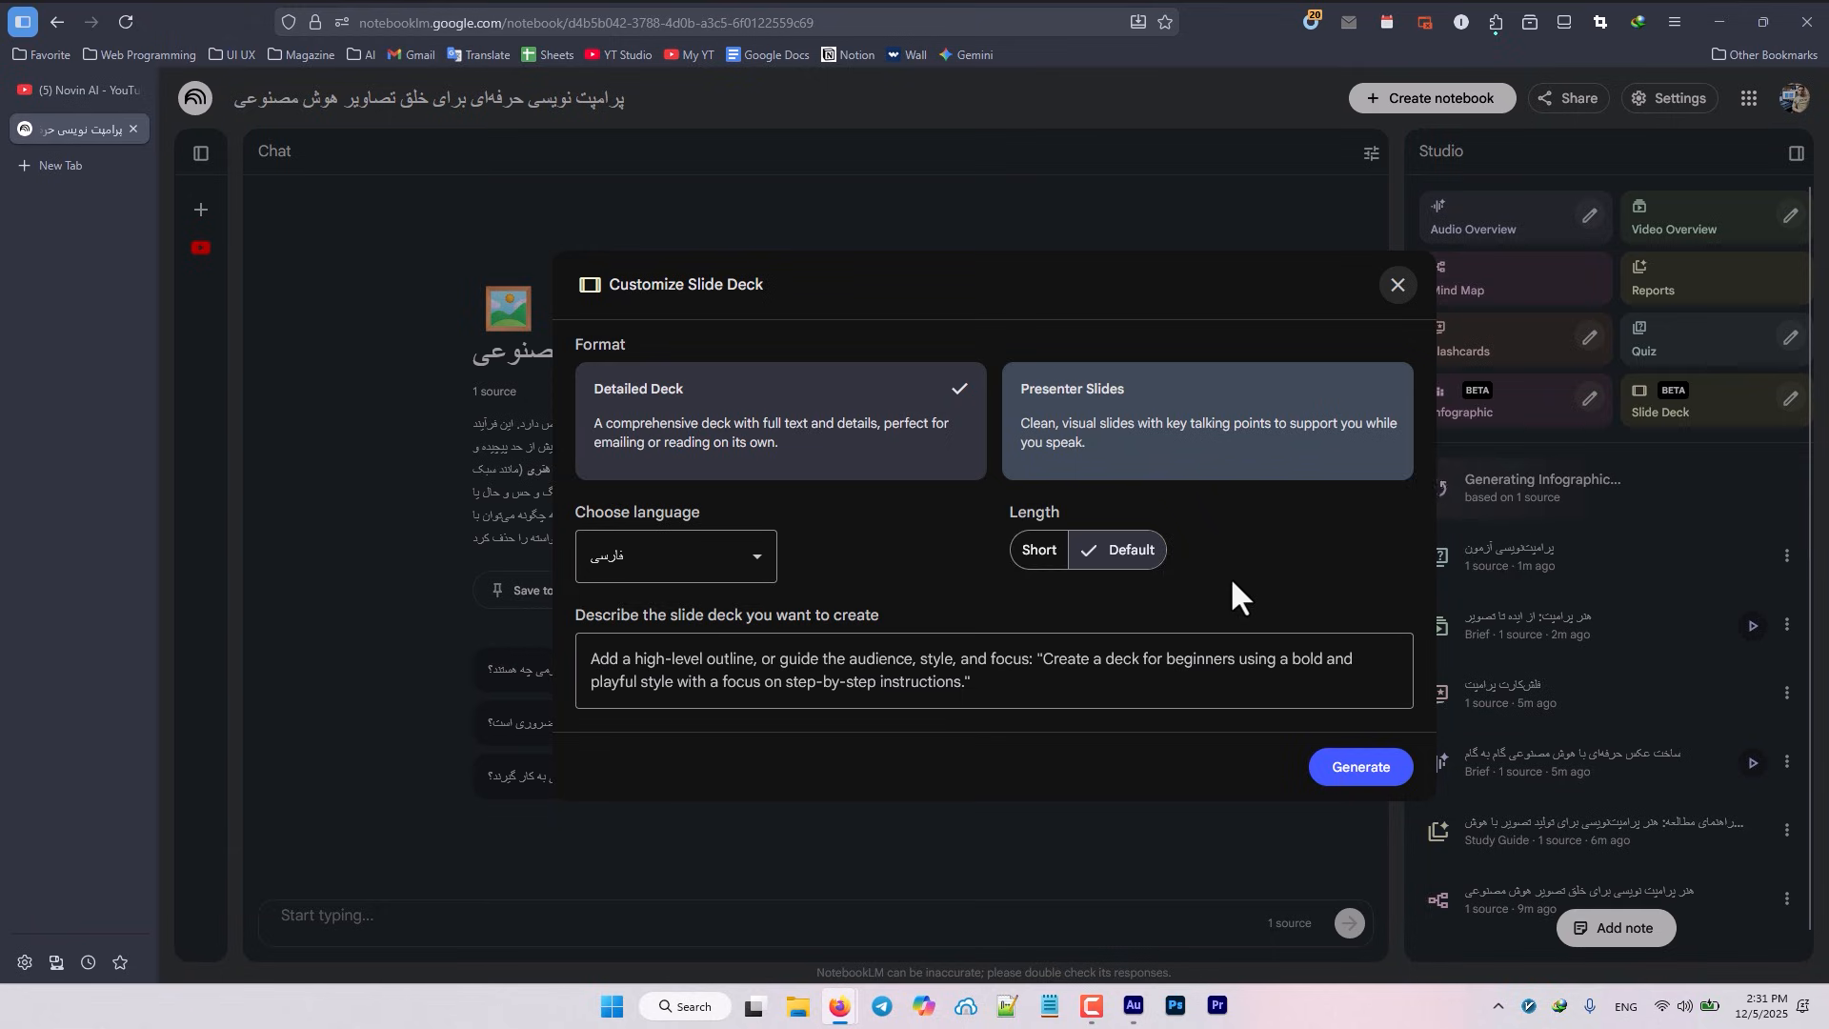
{"action": "left_click", "coordinate": [1048, 549]}
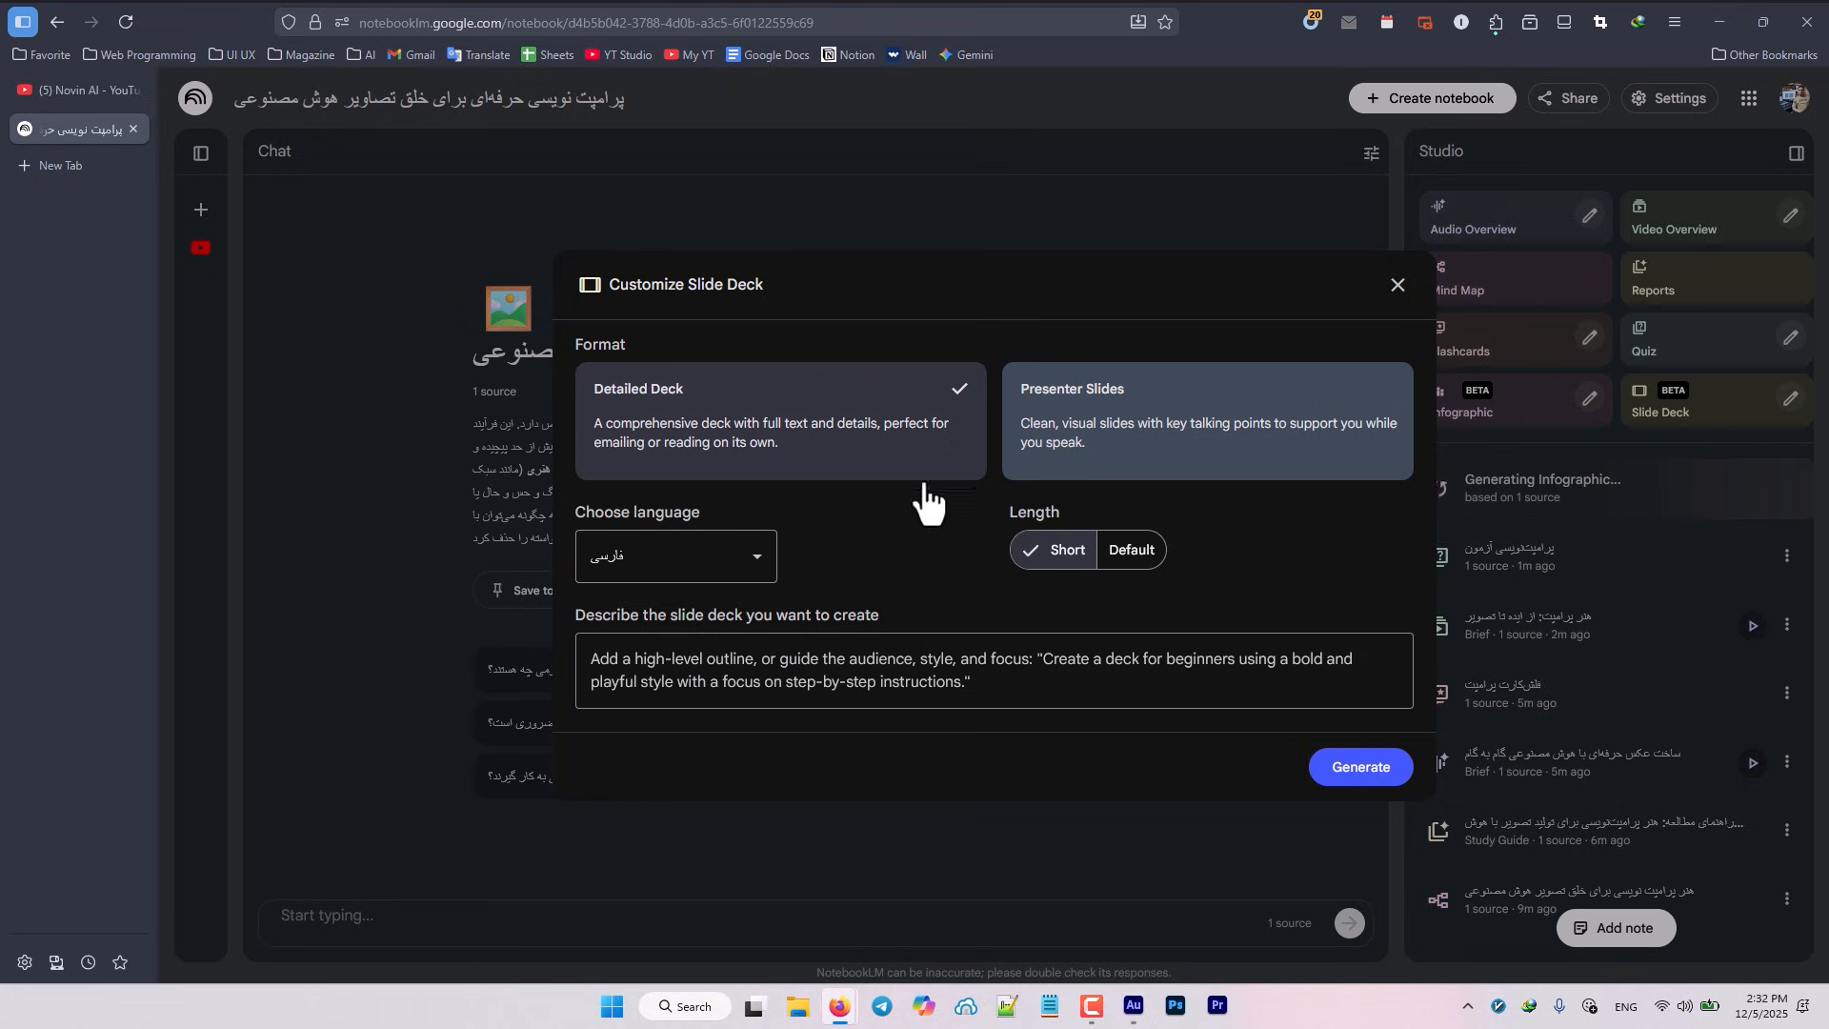
{"action": "left_click", "coordinate": [1184, 448]}
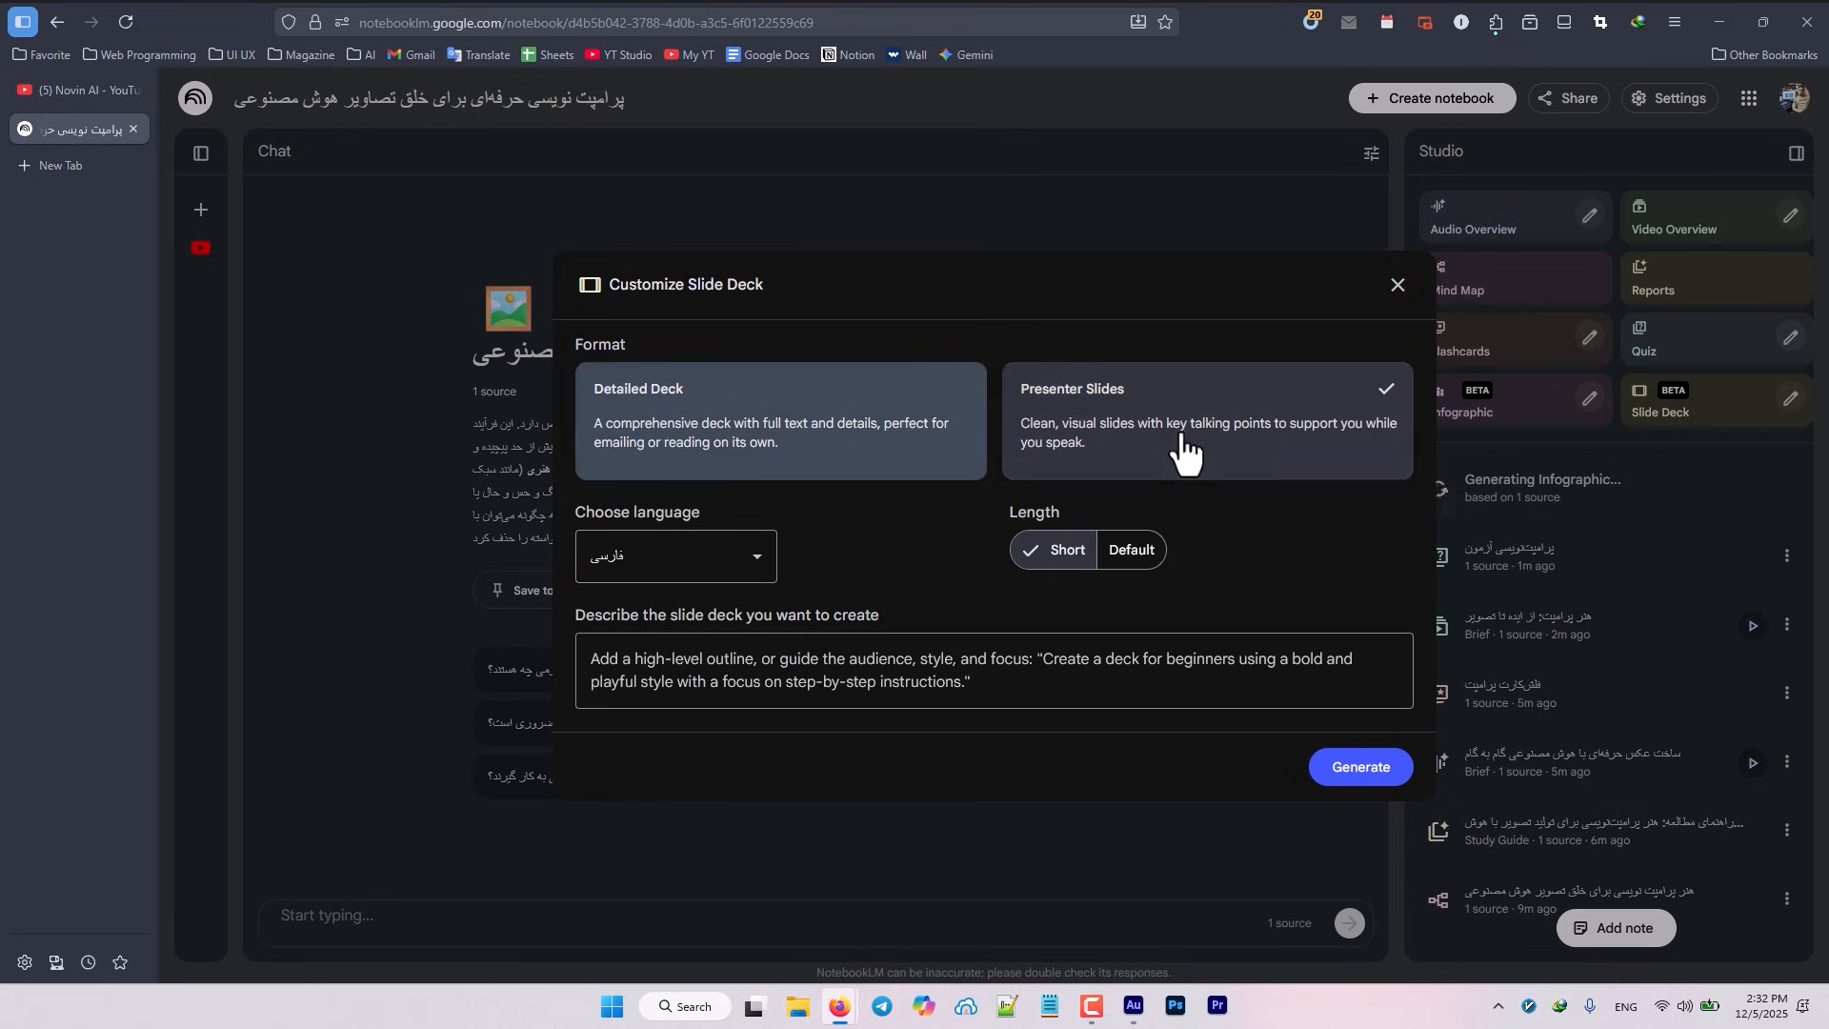
{"action": "left_click", "coordinate": [1352, 768]}
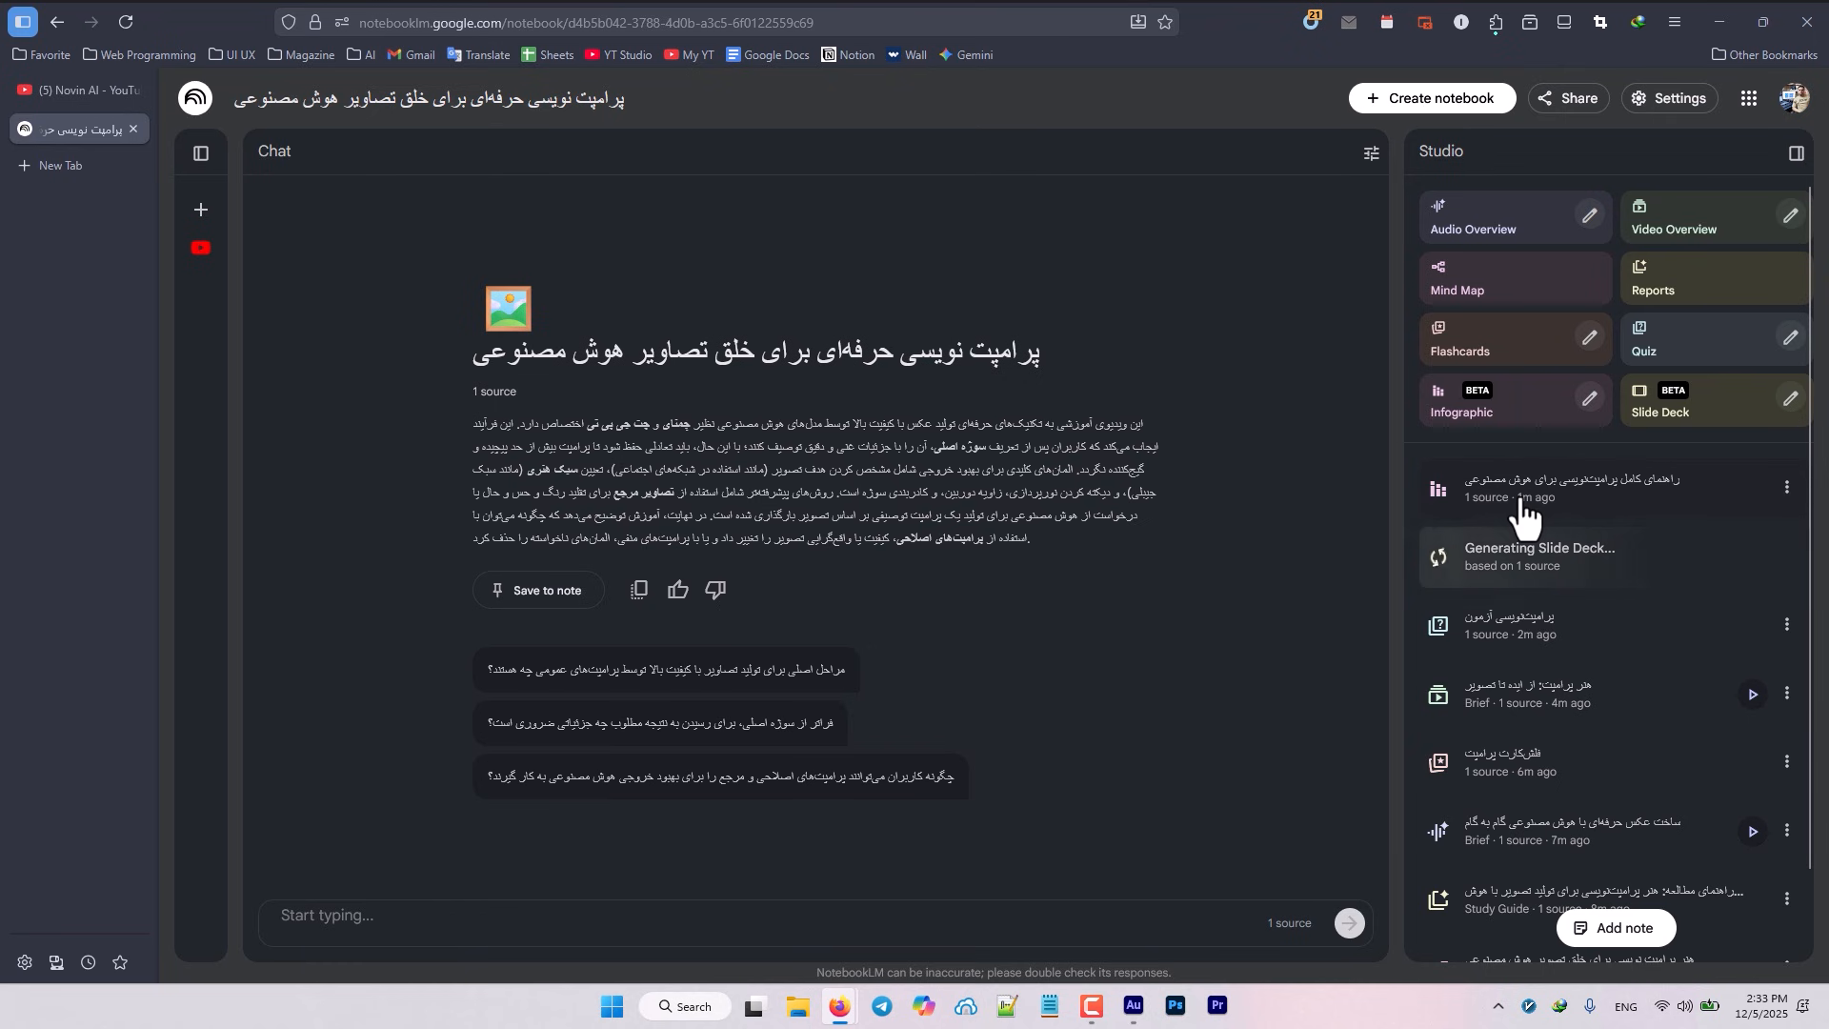
Open the generated infographic to view it and close it
{"action": "left_click", "coordinate": [1521, 514]}
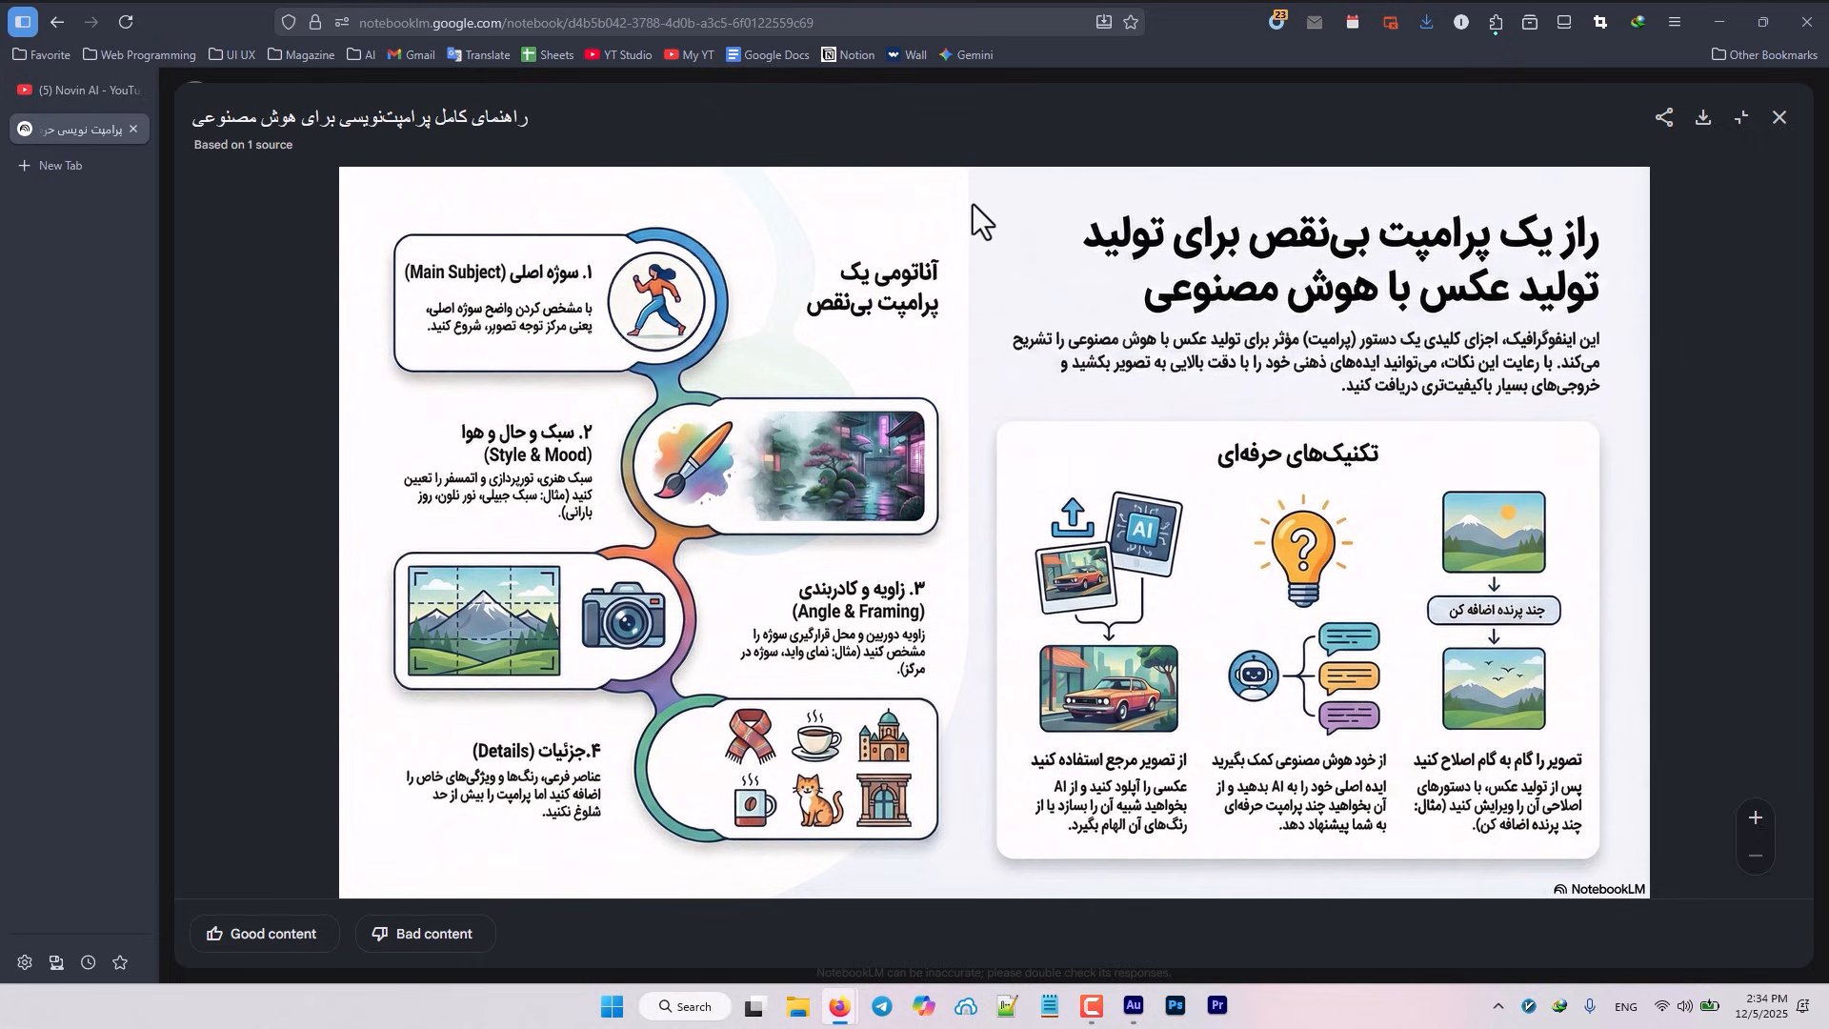
{"action": "left_click", "coordinate": [1779, 118]}
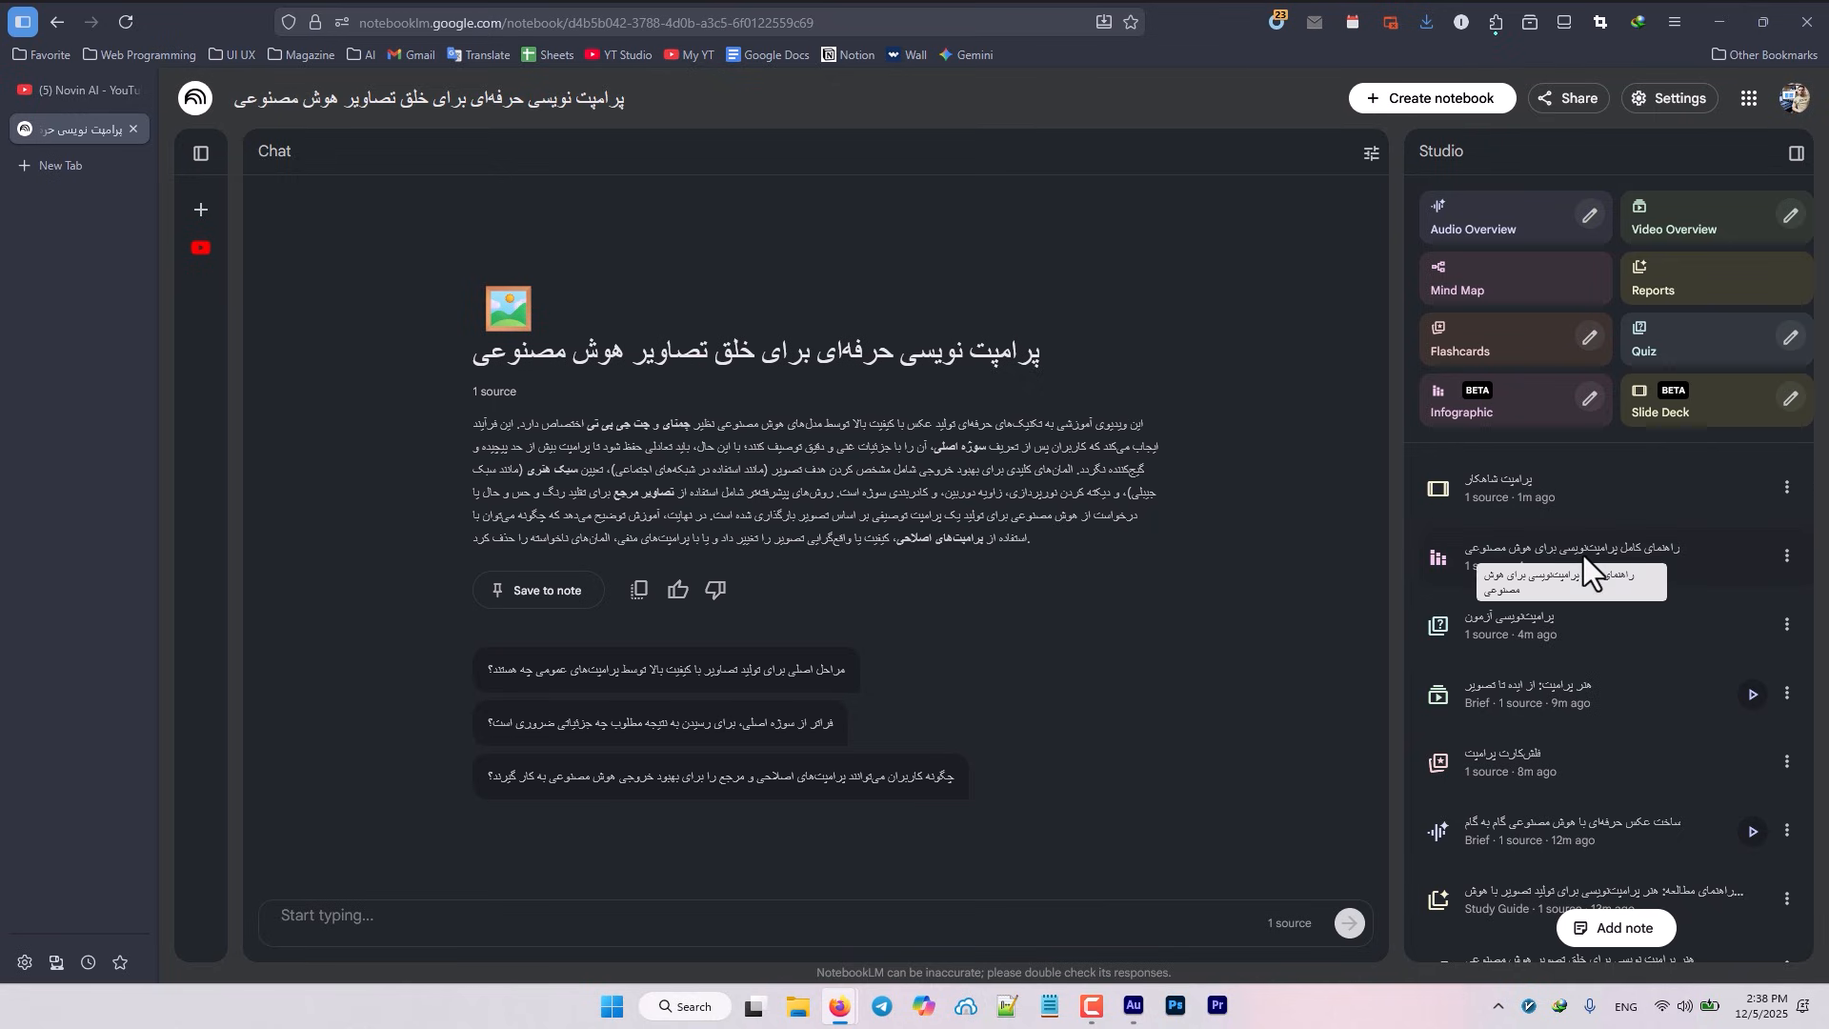
Open the generated slide deck and skim through its slide previews
{"action": "left_click", "coordinate": [1577, 503]}
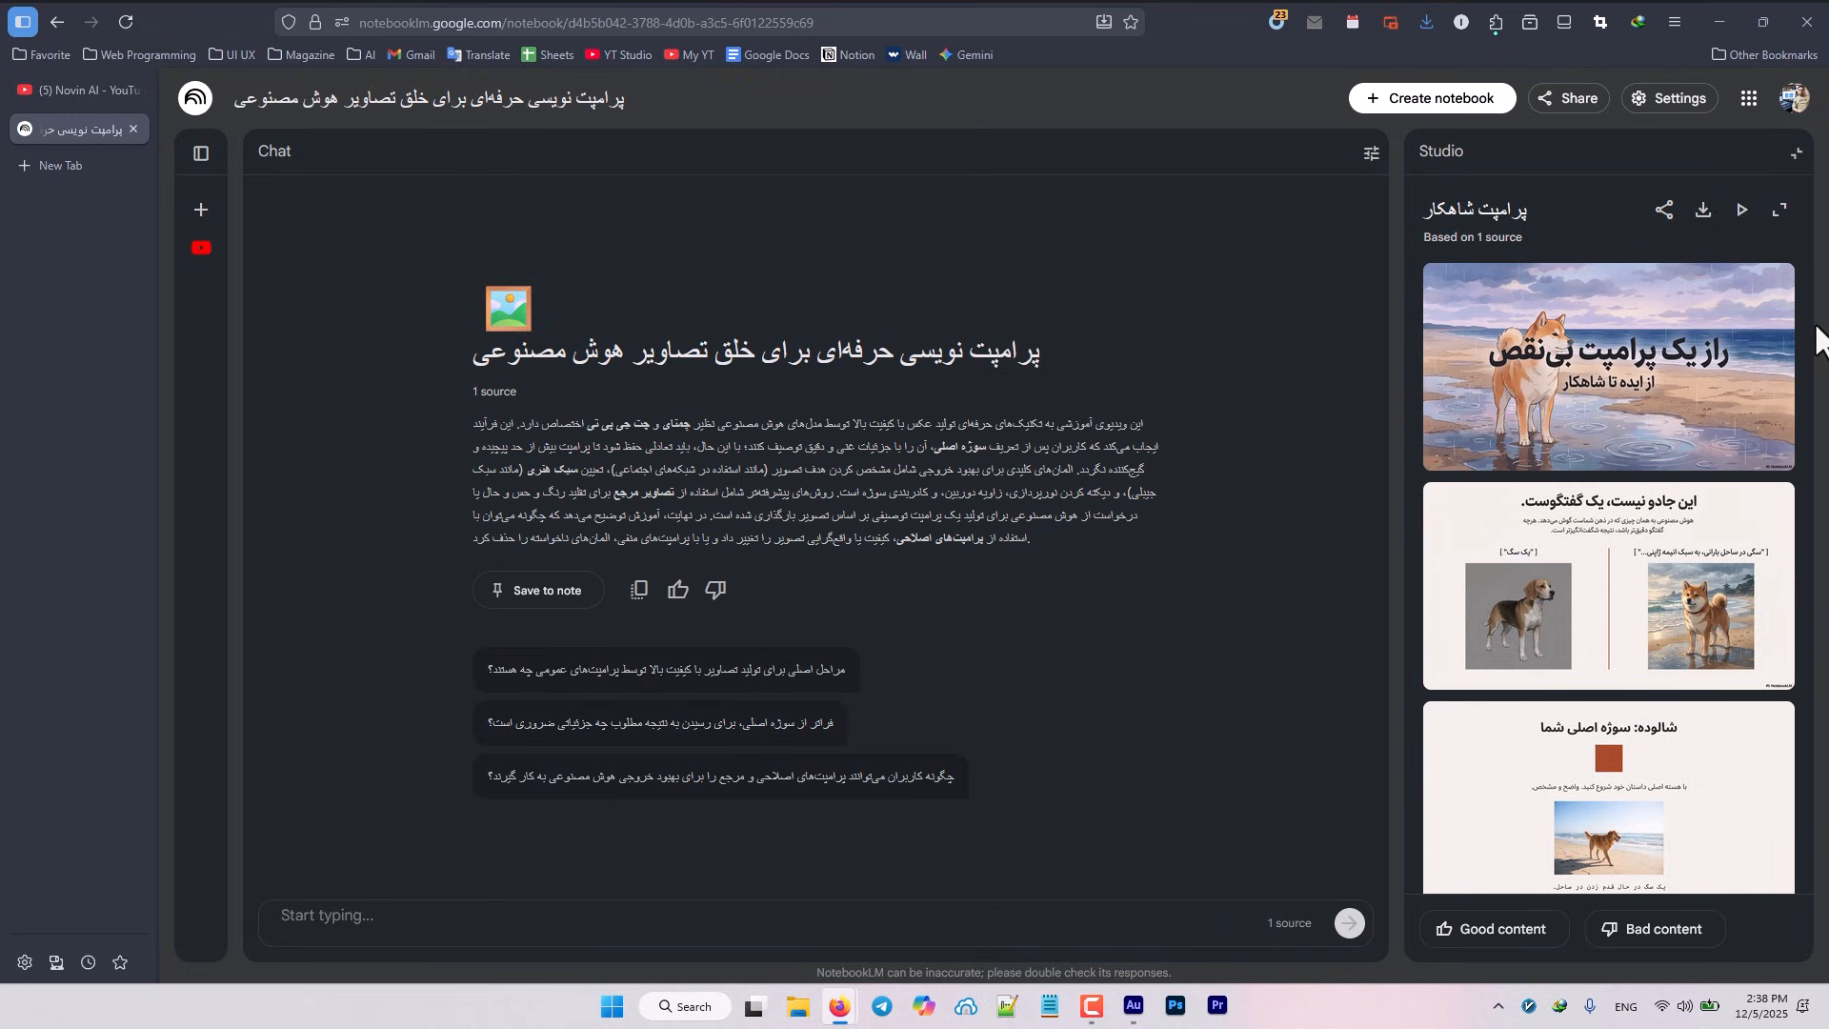
{"action": "scroll", "coordinate": [1658, 496], "scroll_direction": "down", "scroll_amount": 6}
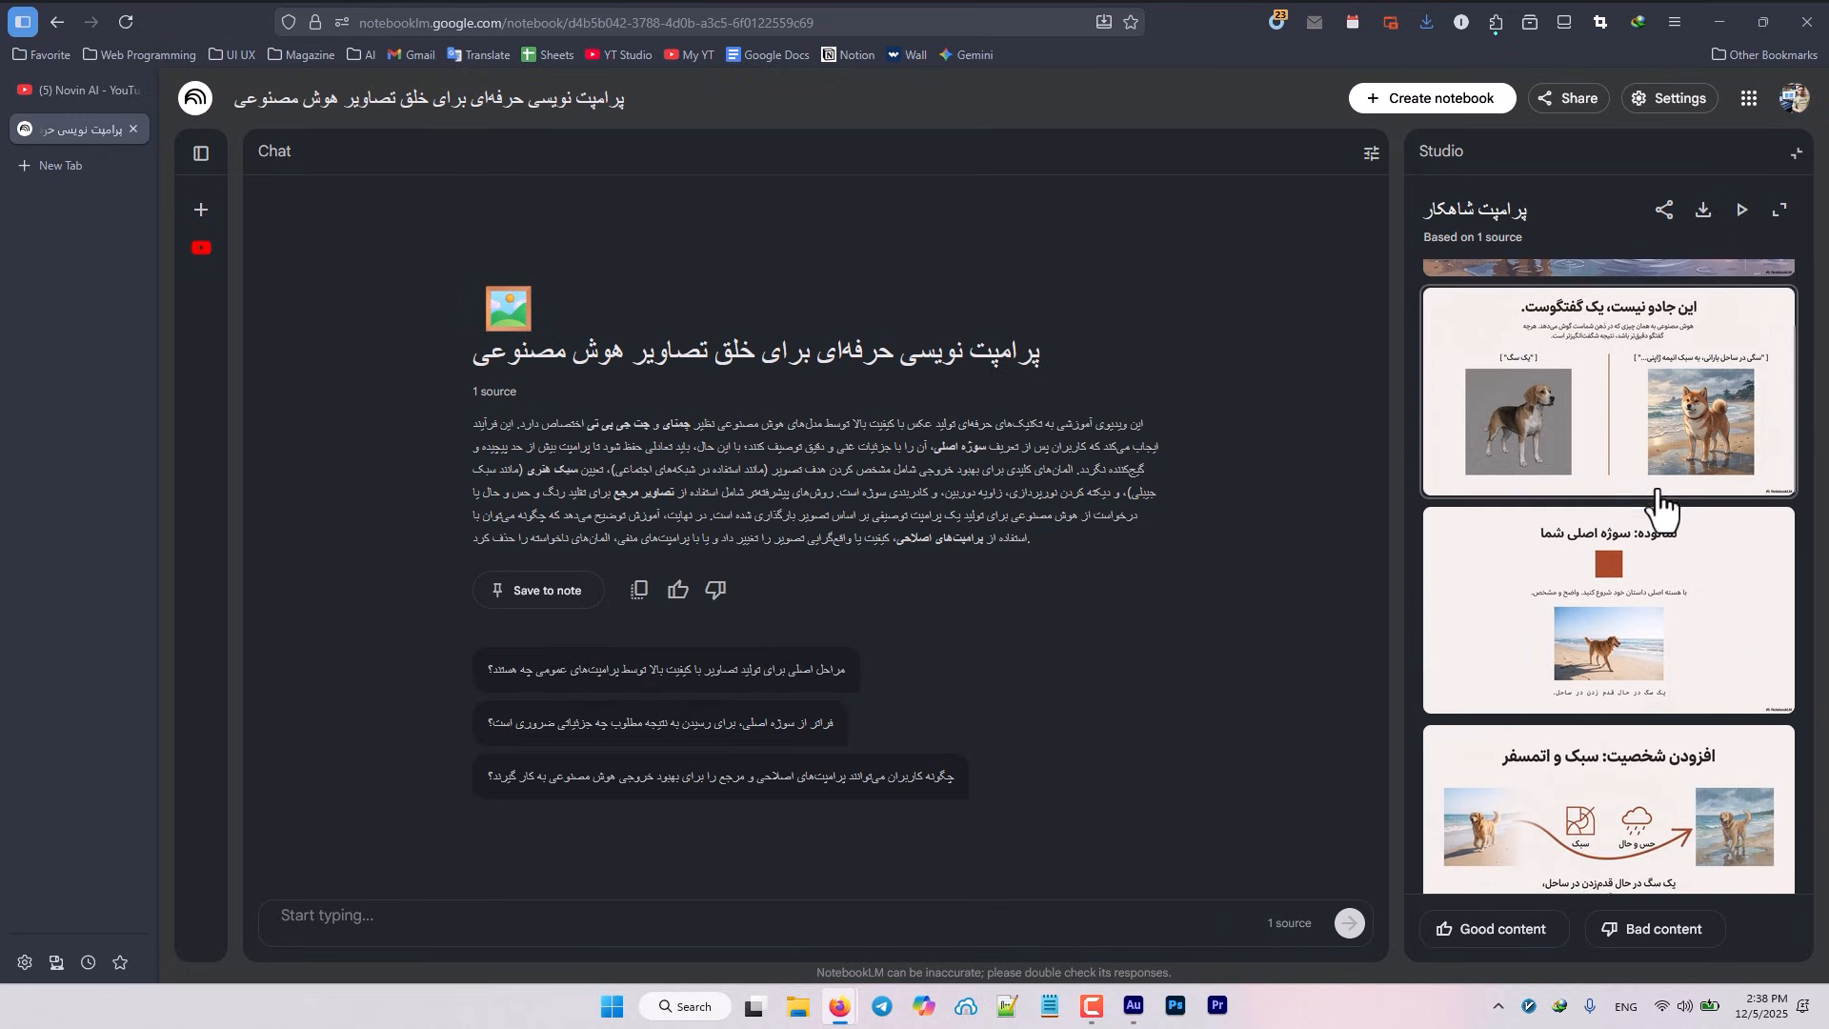
{"action": "scroll", "coordinate": [1657, 500], "scroll_direction": "down", "scroll_amount": 3}
{"action": "scroll", "coordinate": [1658, 500], "scroll_direction": "up", "scroll_amount": 10}
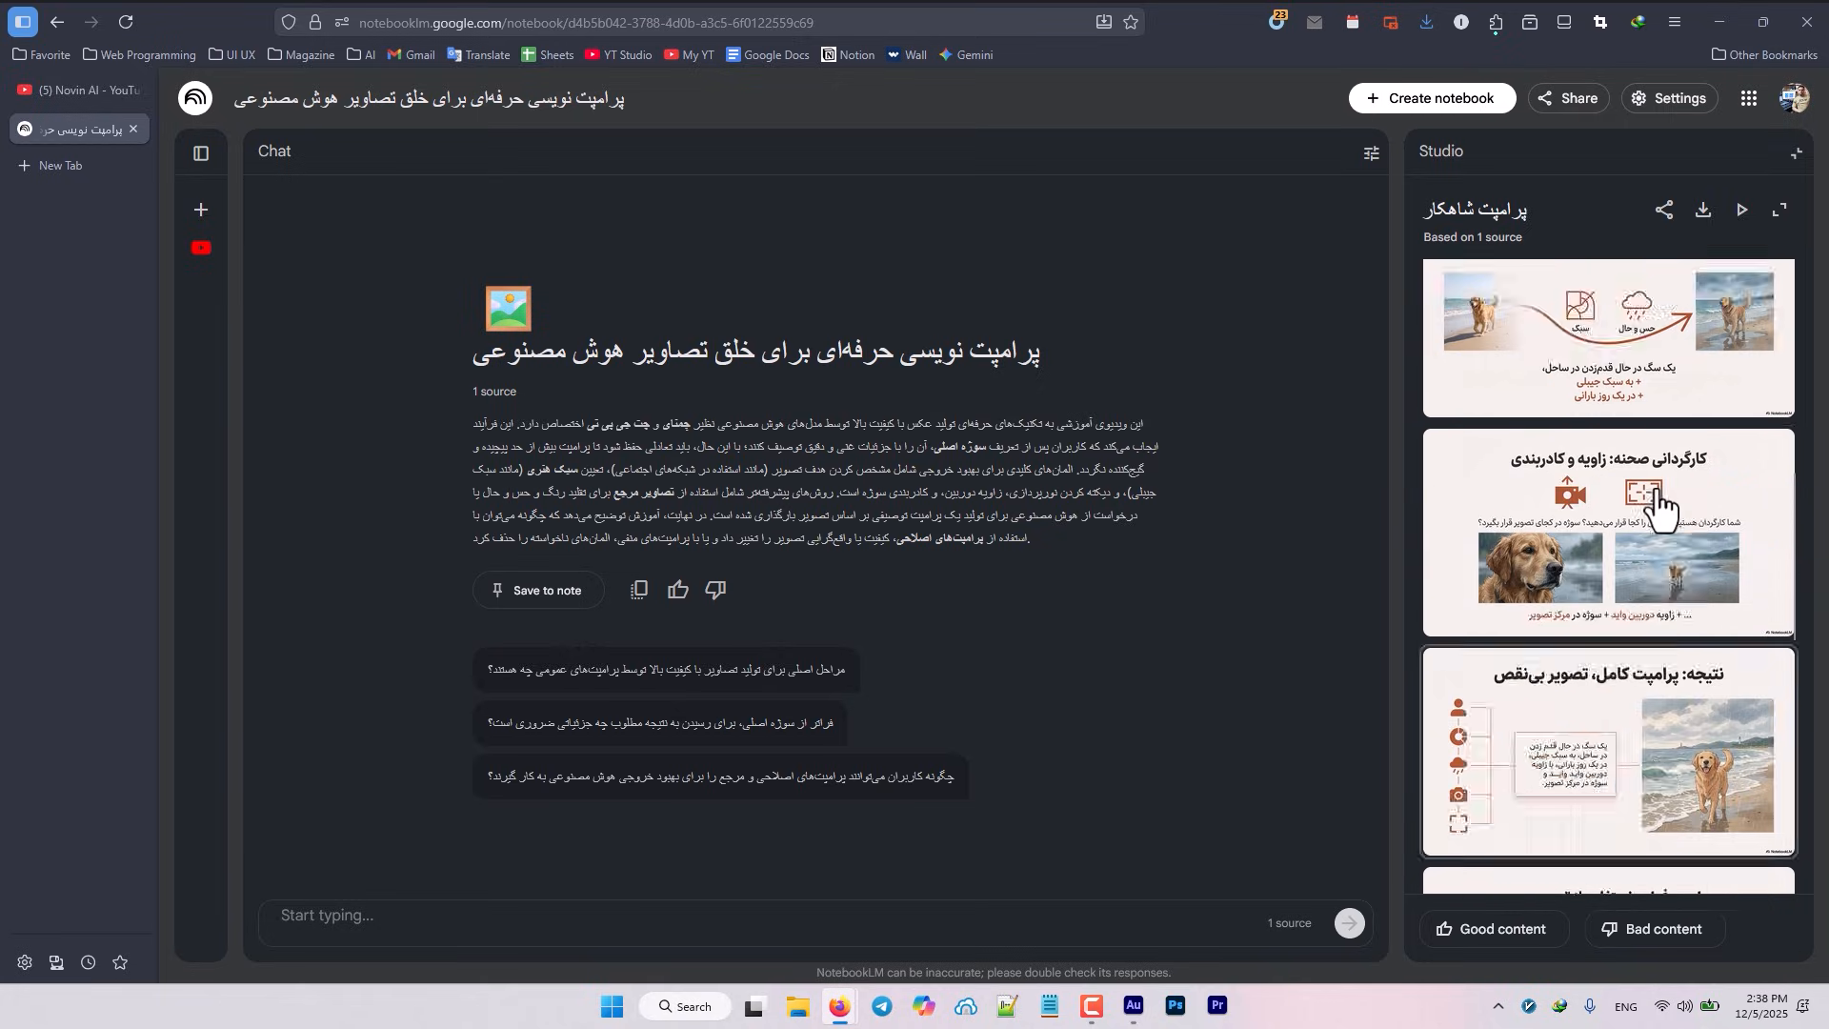
Play the slide deck as a full-screen slideshow through to its final slide, exit the presentation and close the deck
{"action": "left_click", "coordinate": [1742, 212]}
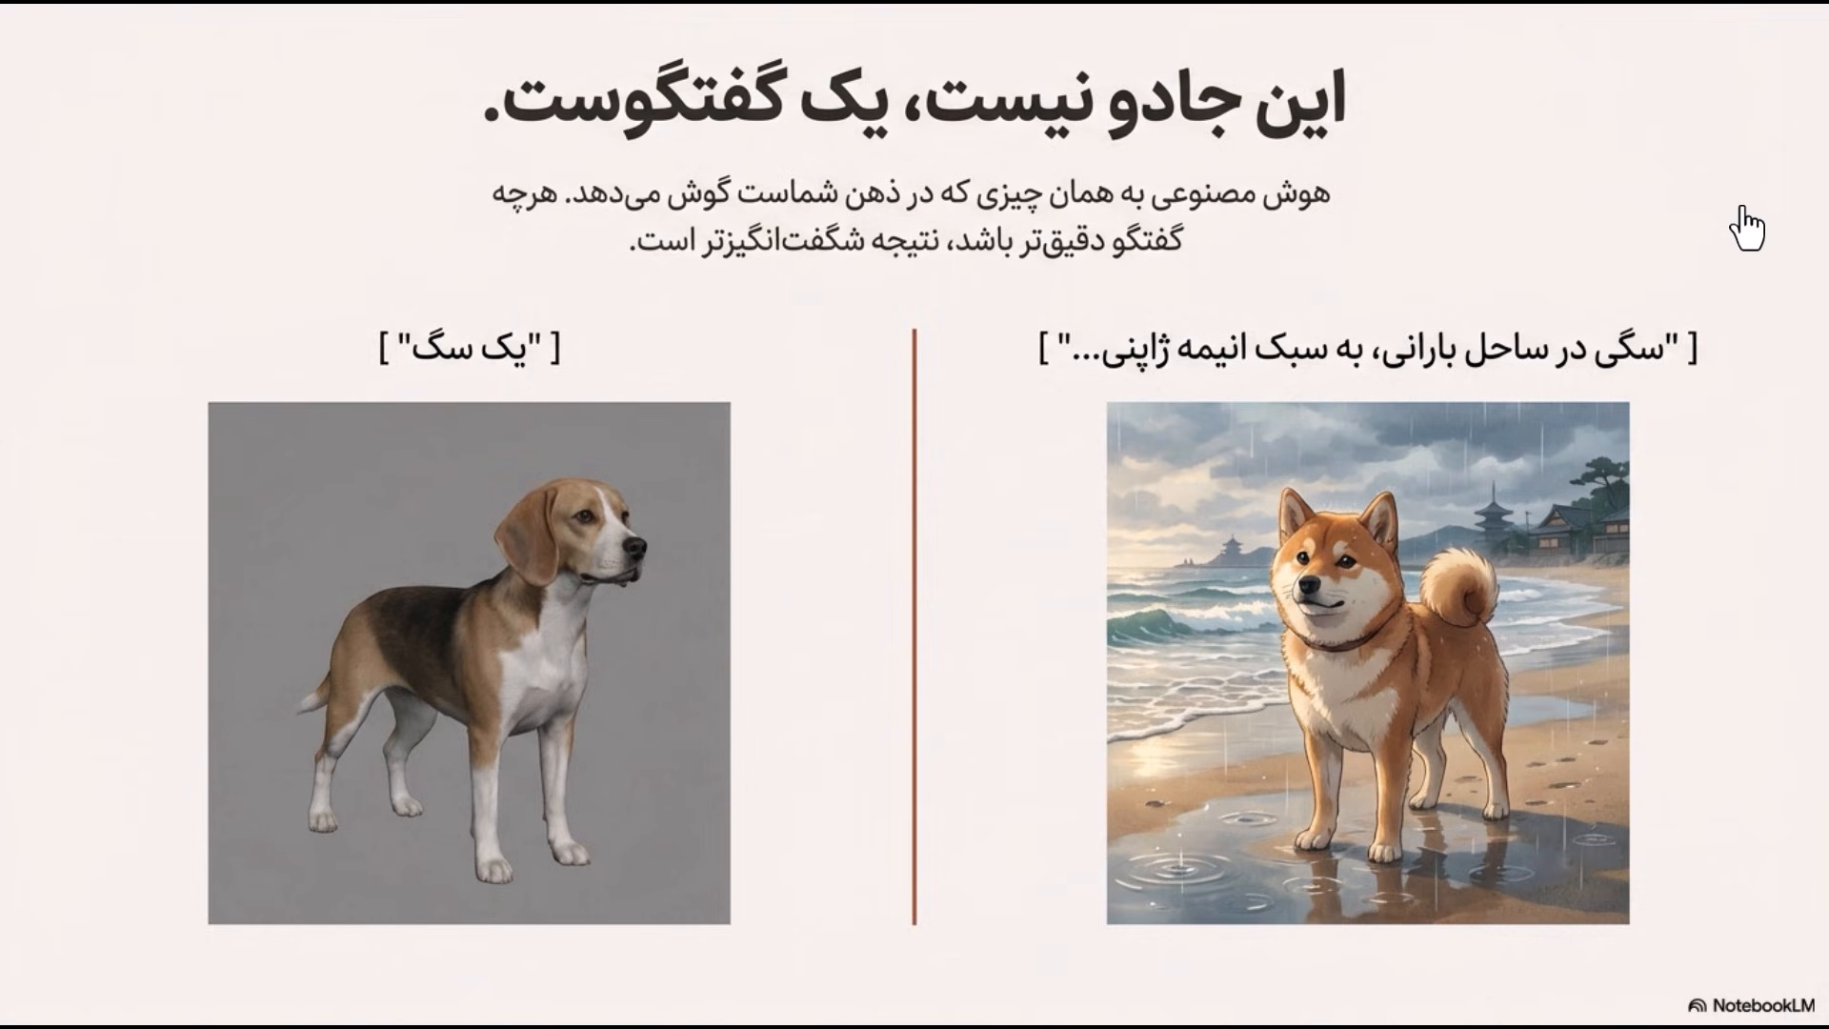
{"action": "left_click", "coordinate": [1742, 212]}
{"action": "left_click", "coordinate": [1743, 210]}
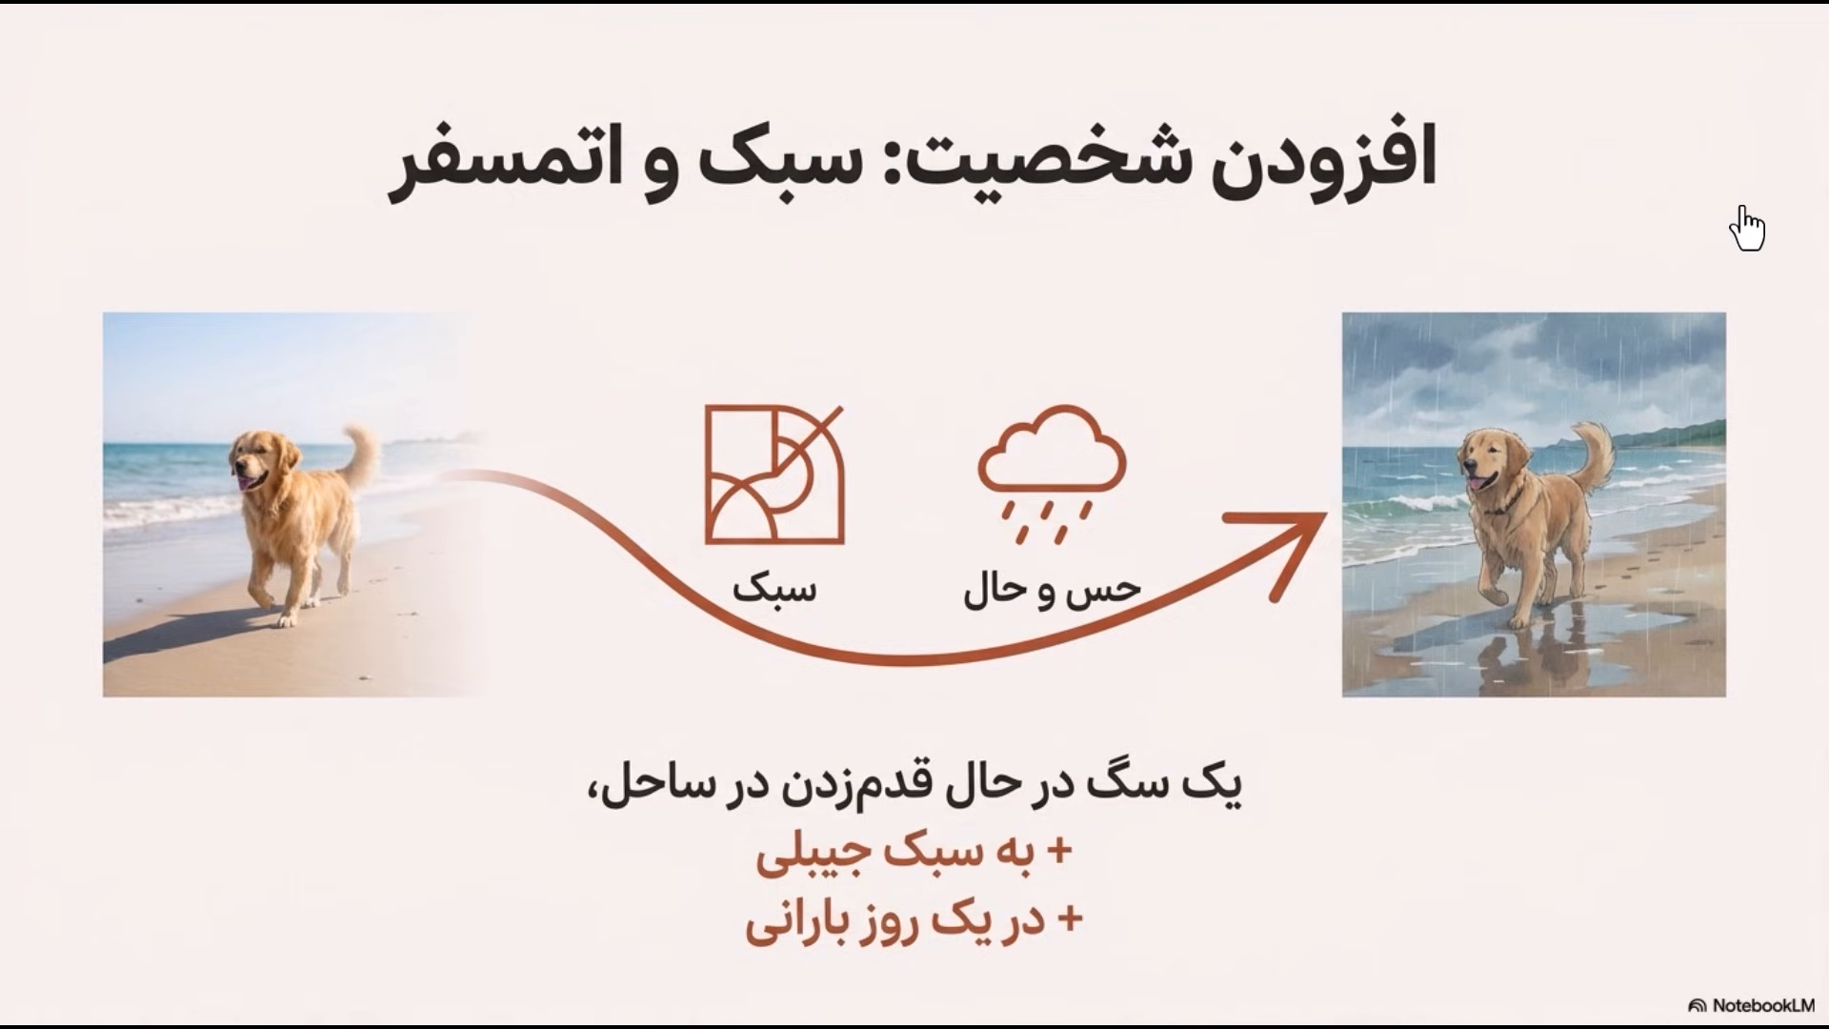
{"action": "left_click", "coordinate": [1746, 229]}
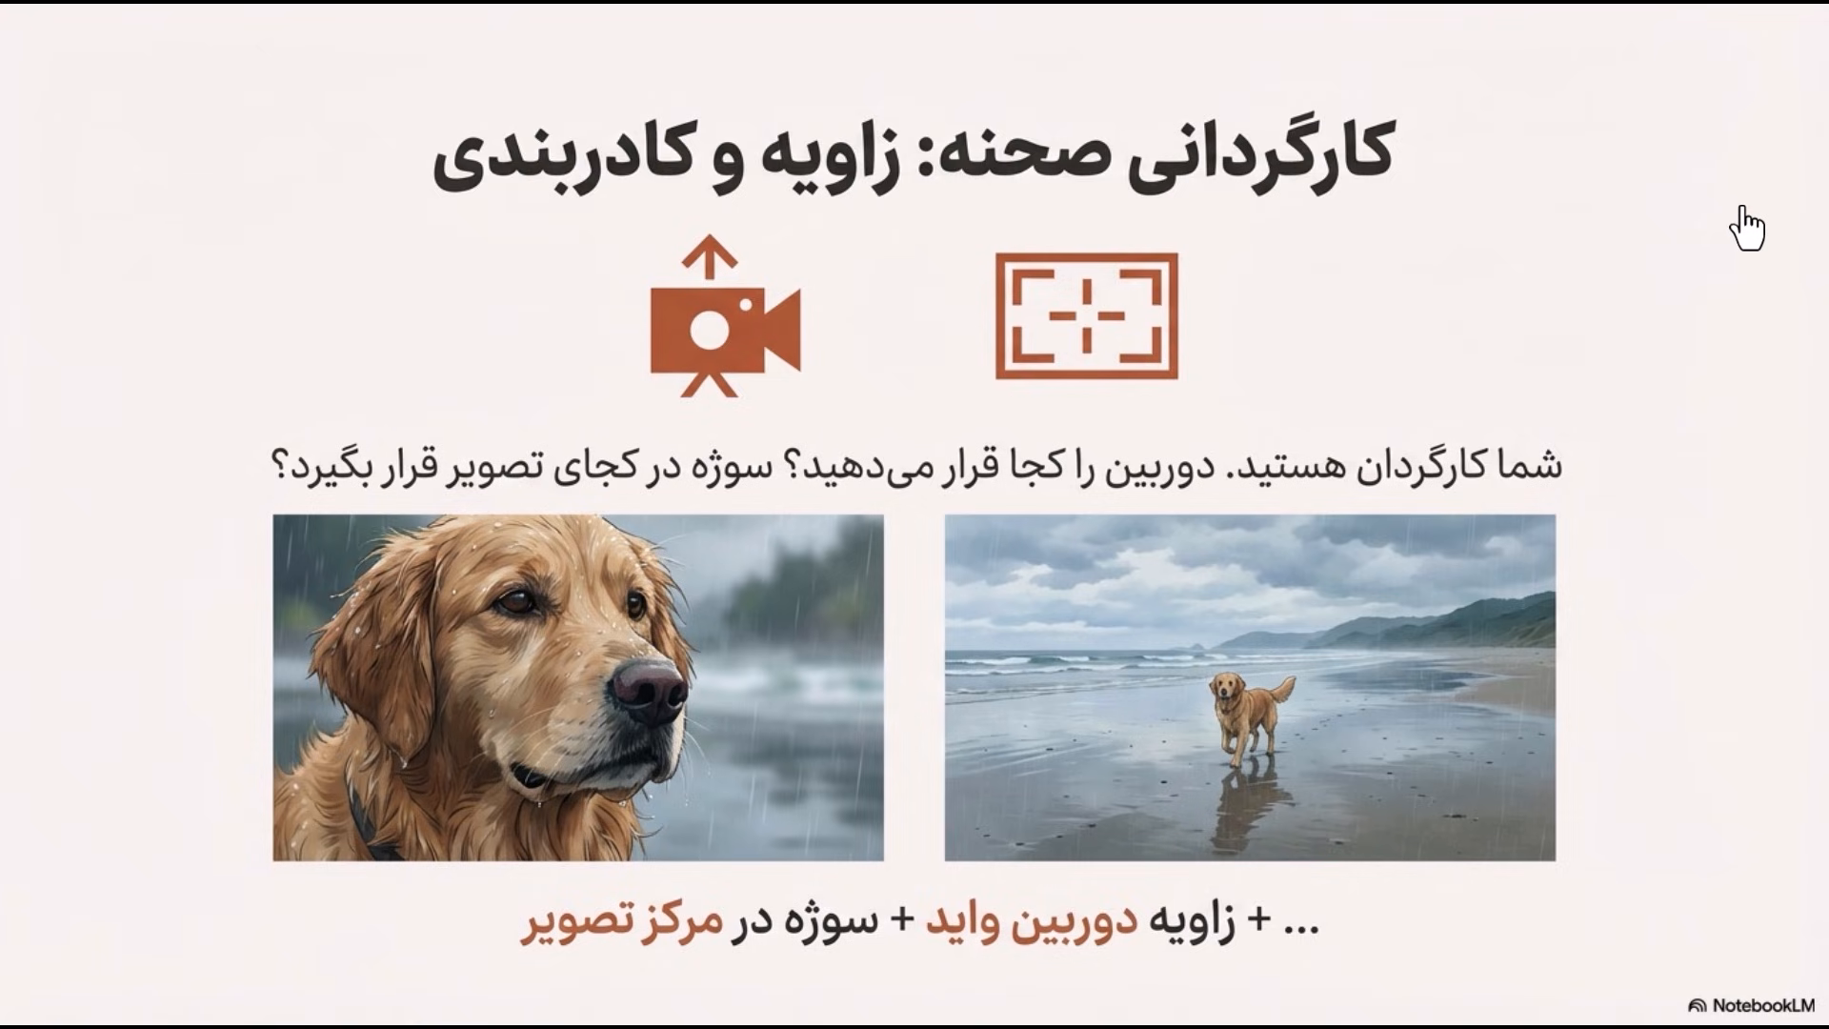
{"action": "left_click", "coordinate": [1747, 229]}
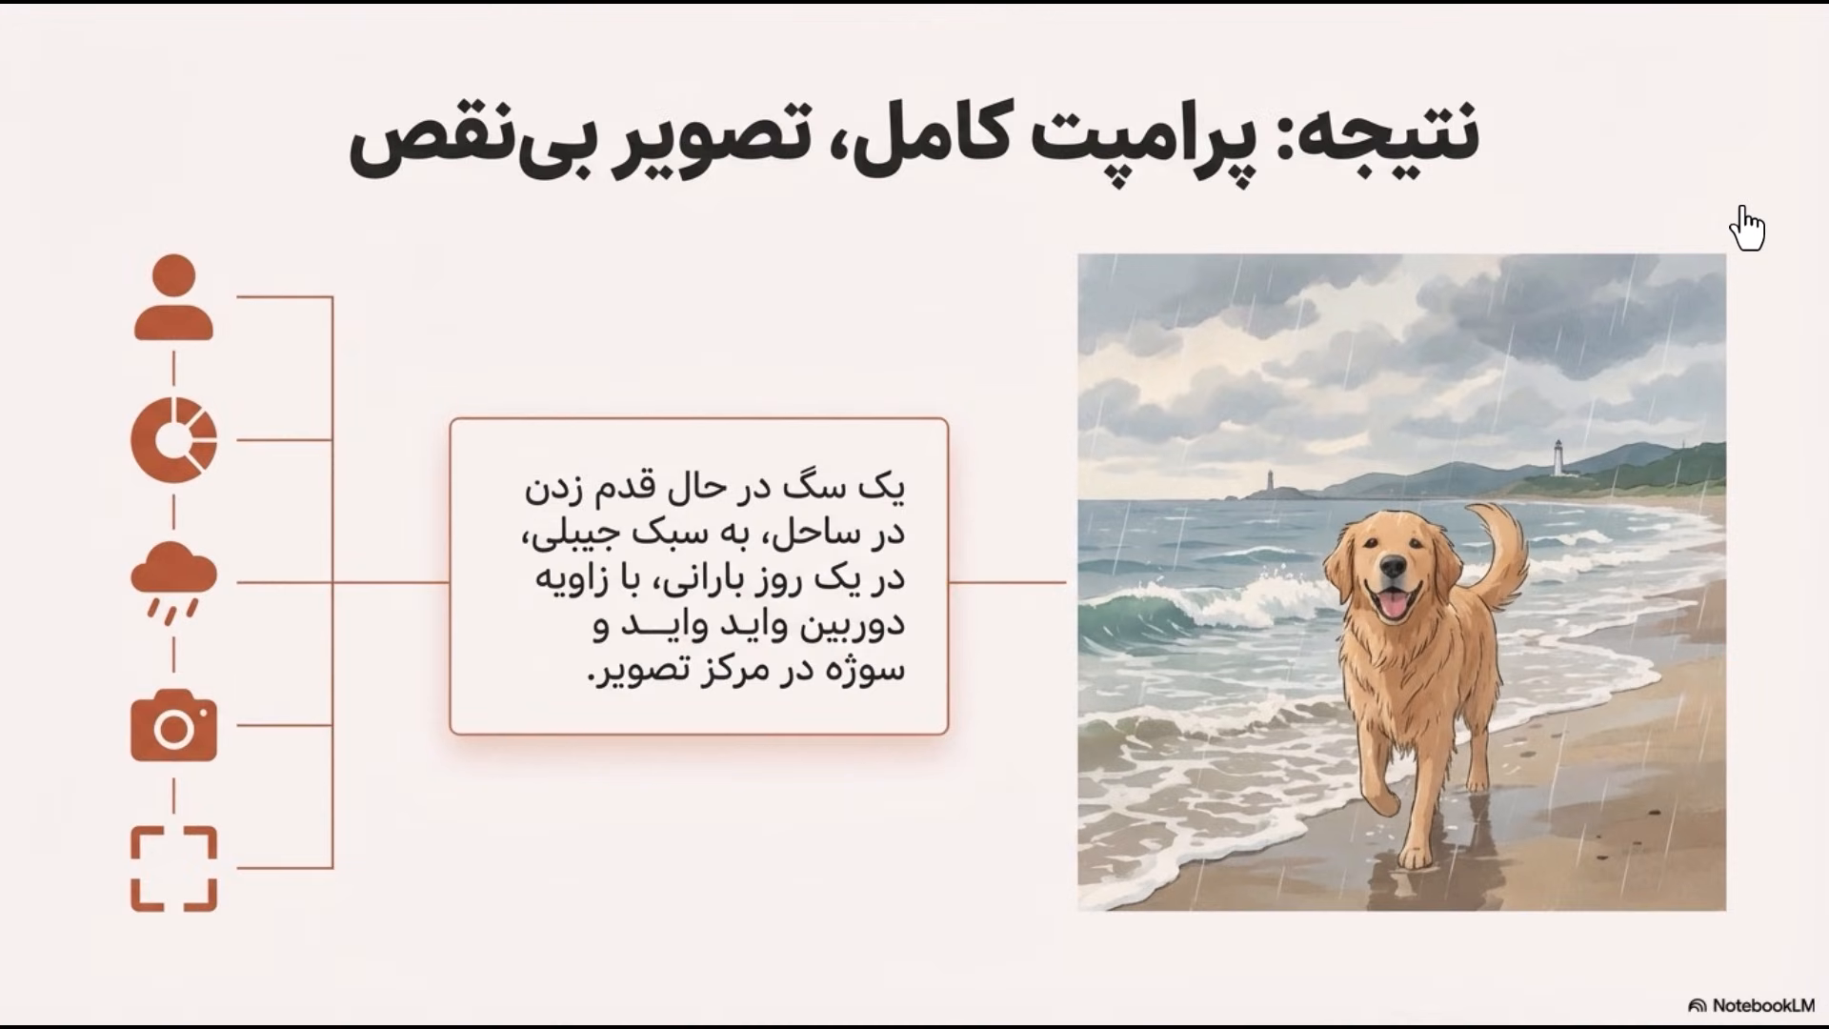
{"action": "left_click", "coordinate": [1747, 228]}
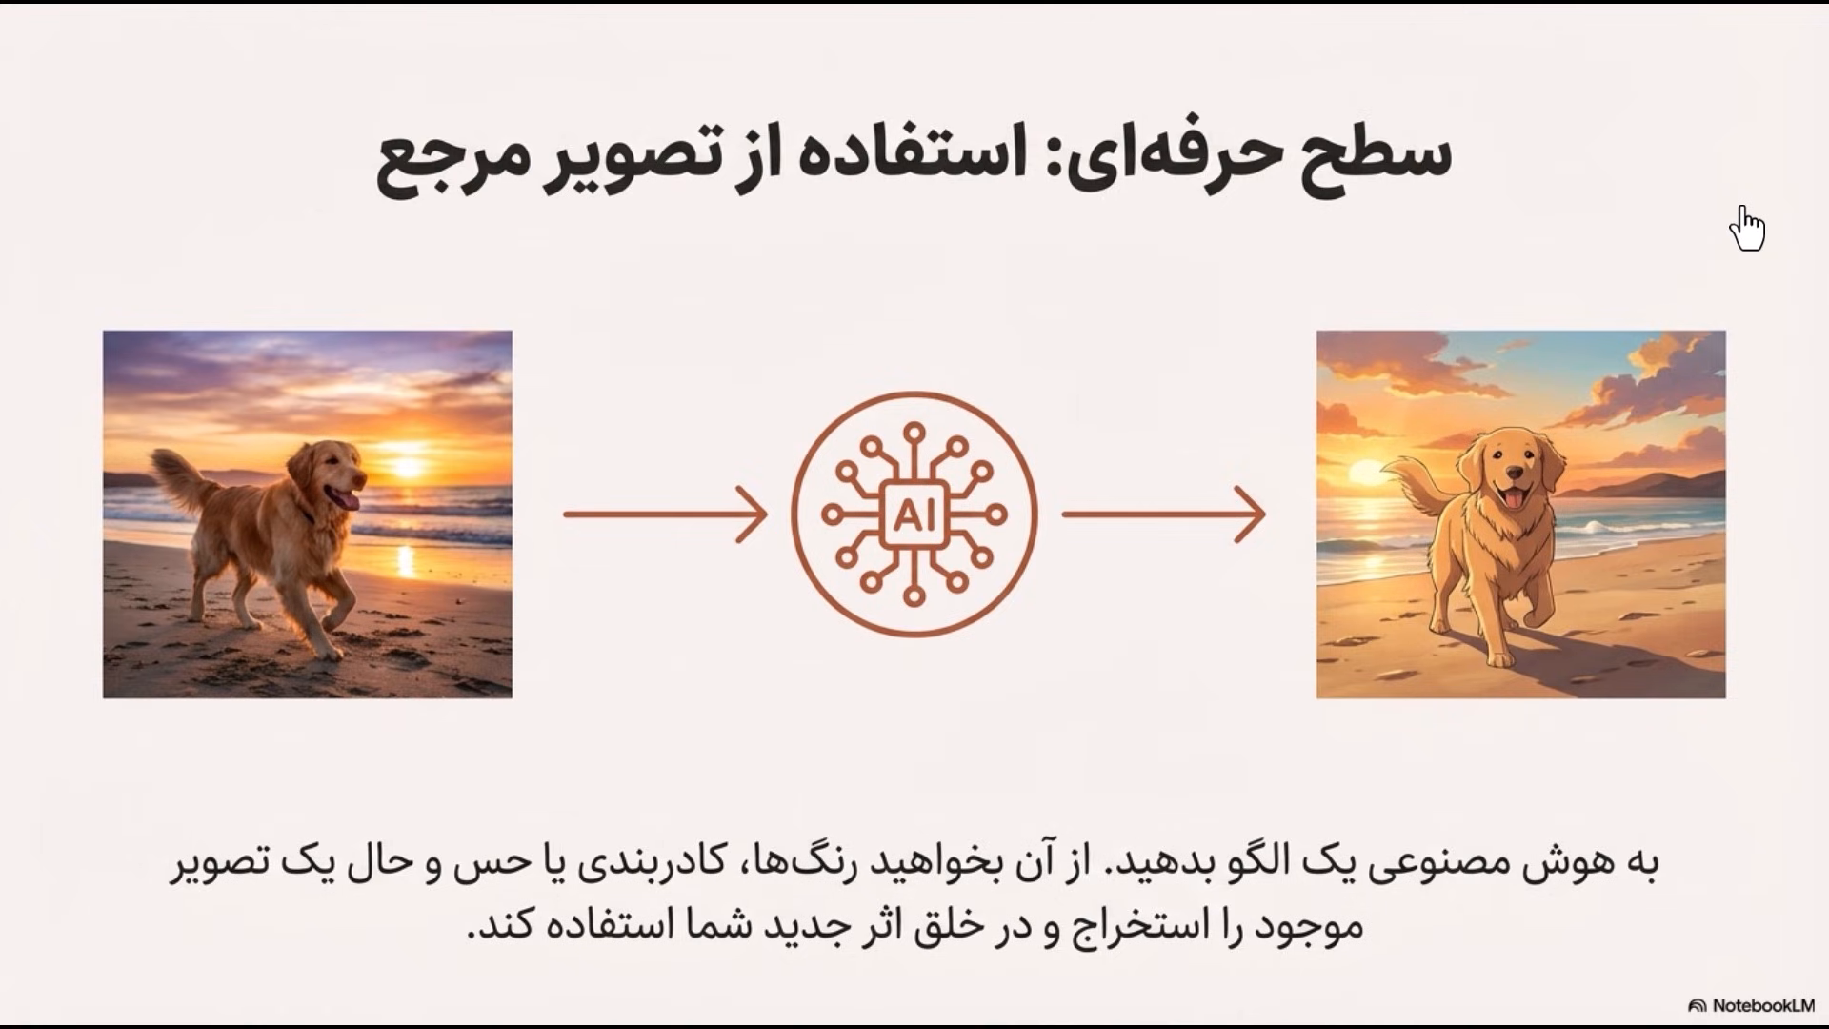
{"action": "left_click", "coordinate": [1747, 229]}
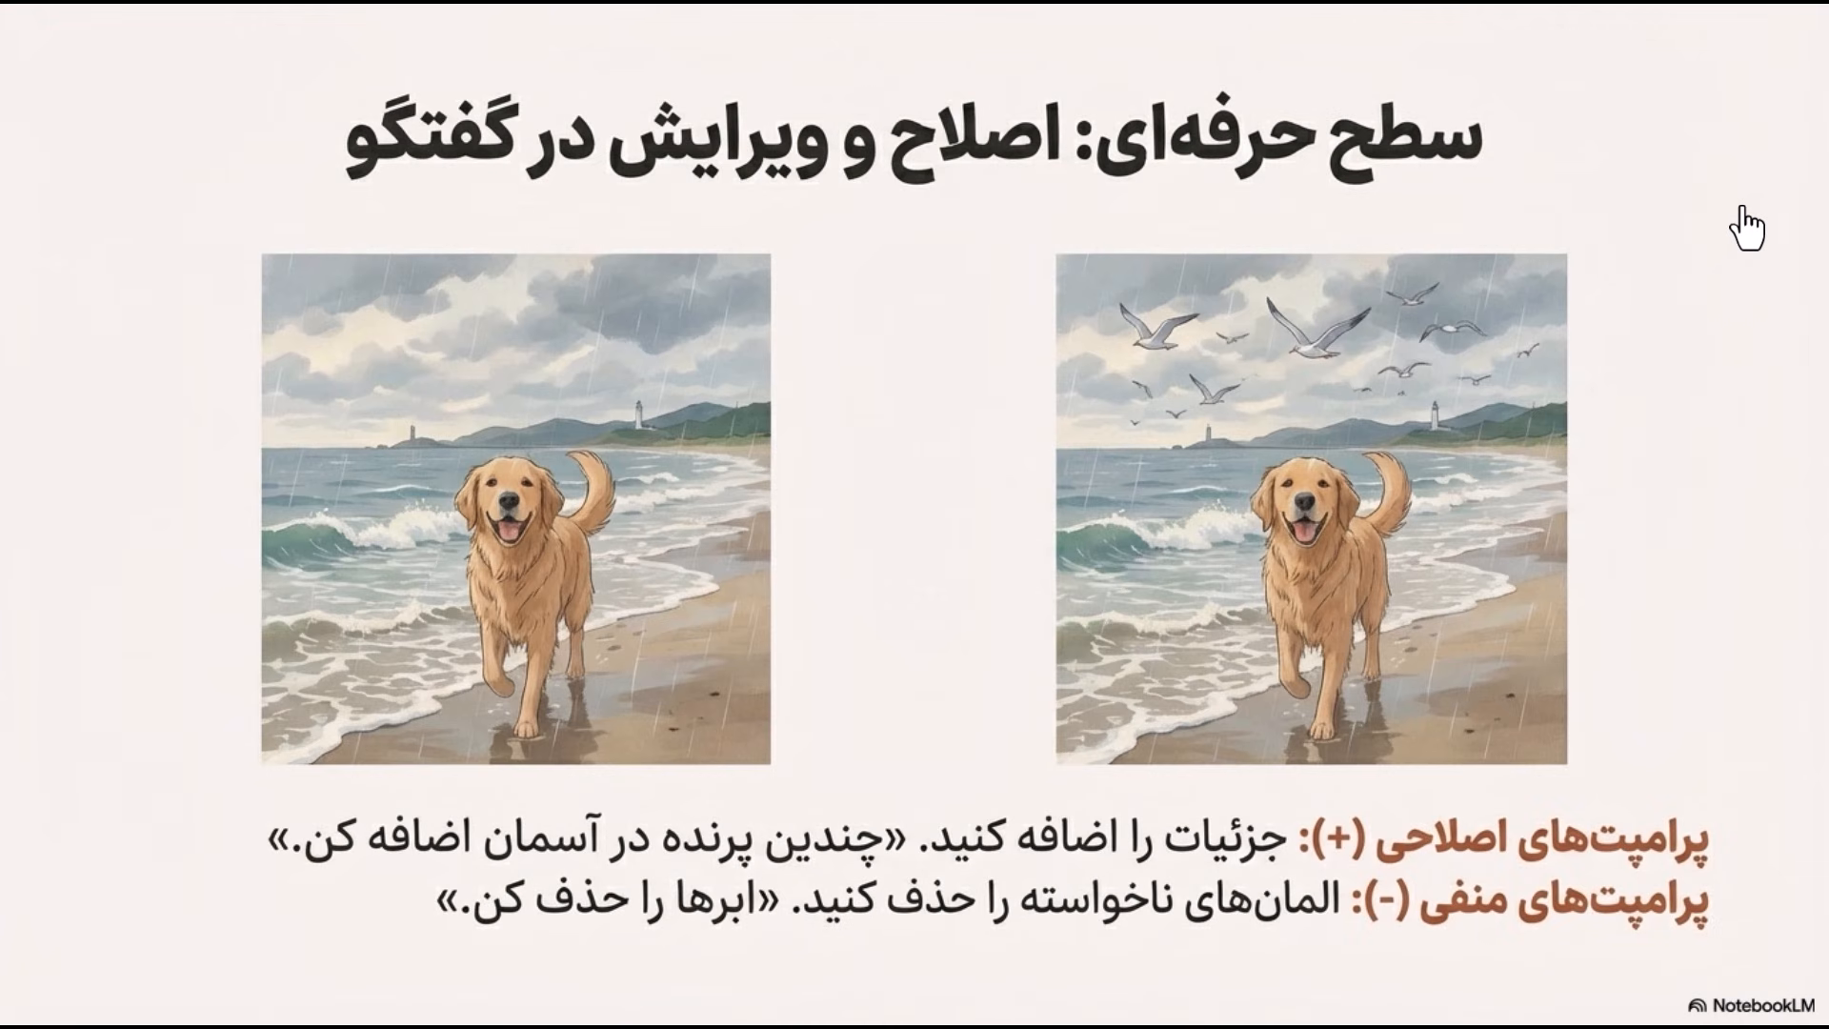
{"action": "left_click", "coordinate": [1747, 229]}
{"action": "left_click", "coordinate": [1748, 229]}
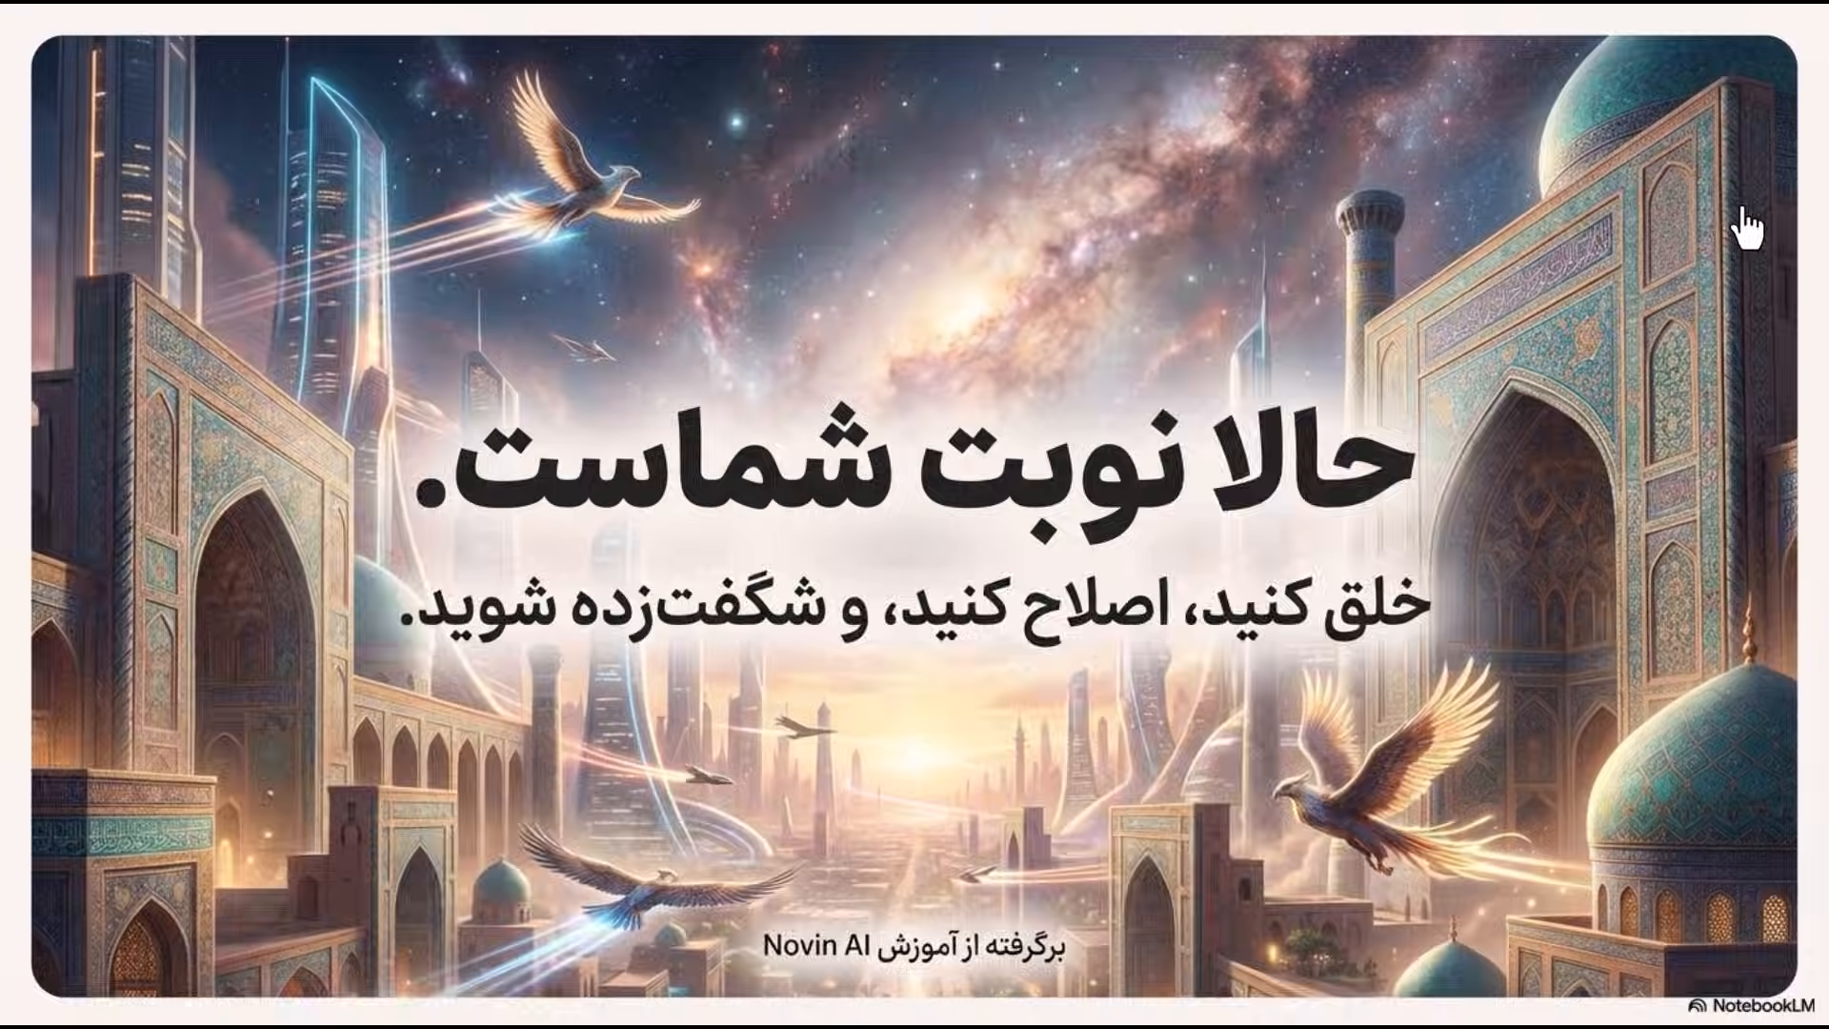
{"action": "key", "text": "Escape"}
{"action": "left_click", "coordinate": [1796, 154]}
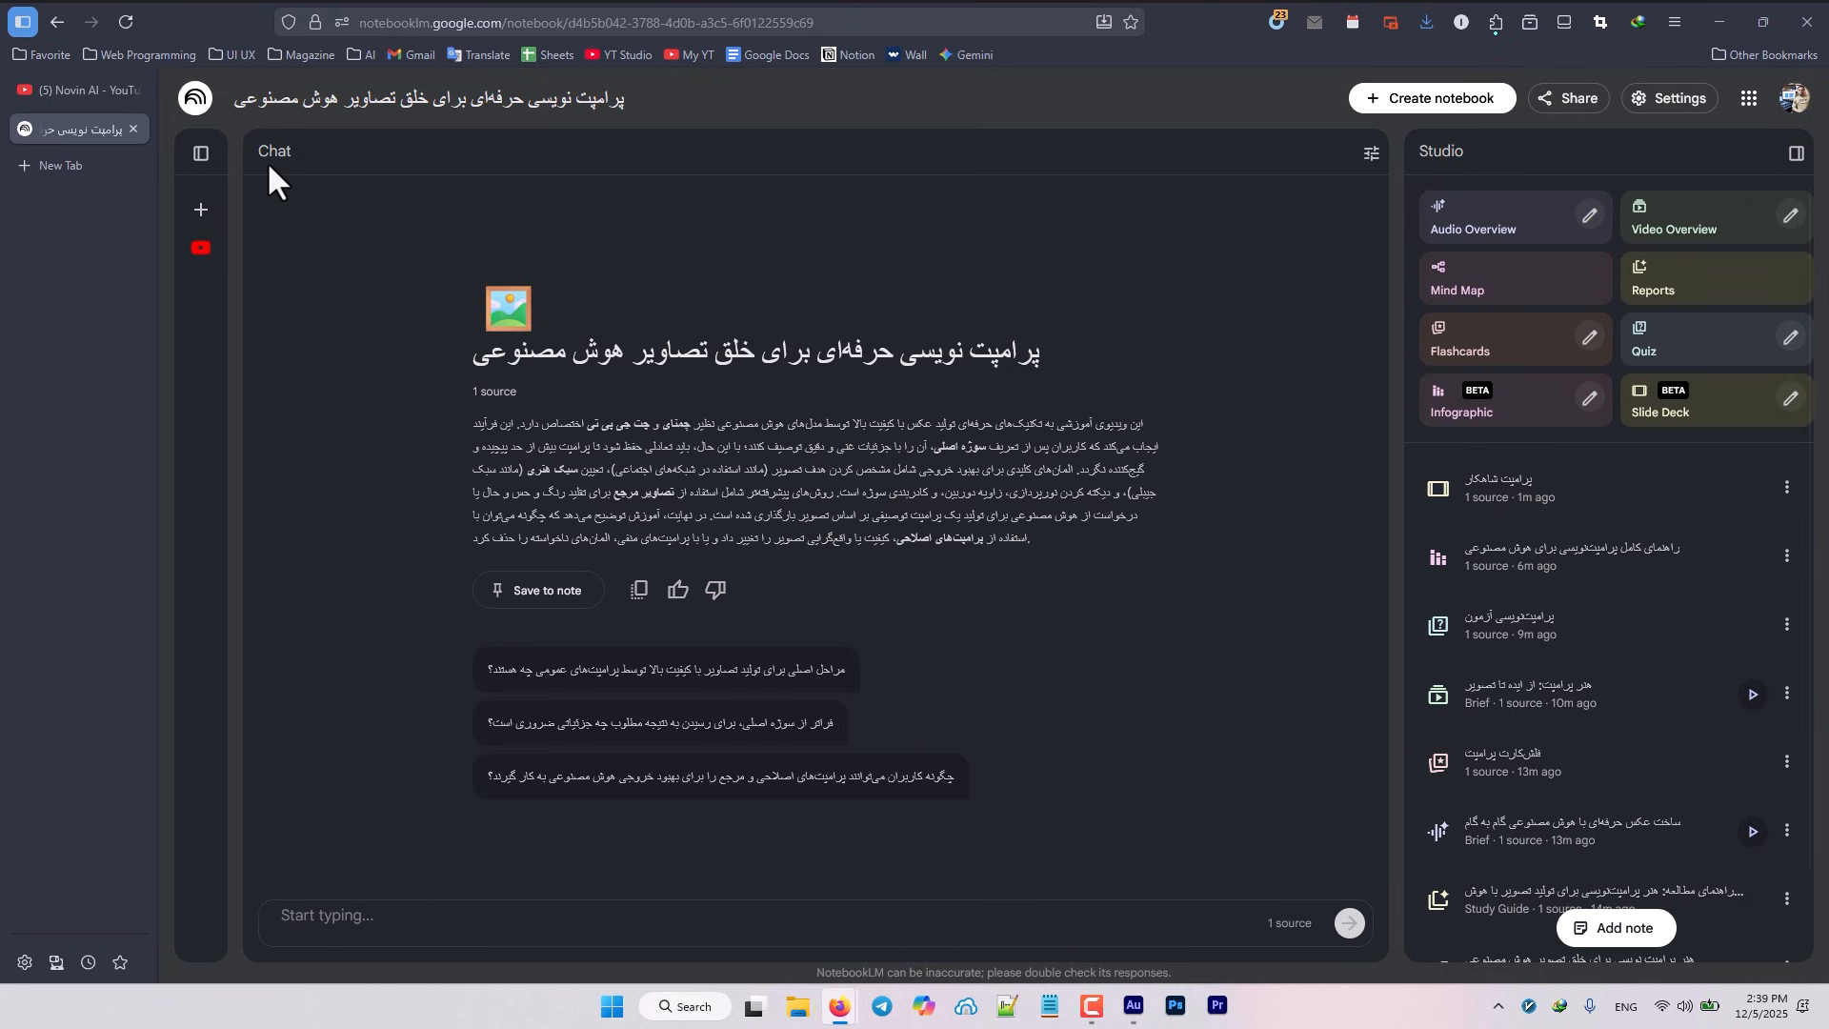
Expand the notebook's sources, open the Add sources dialog to review its source types and source limit, and close it
{"action": "left_click", "coordinate": [200, 153]}
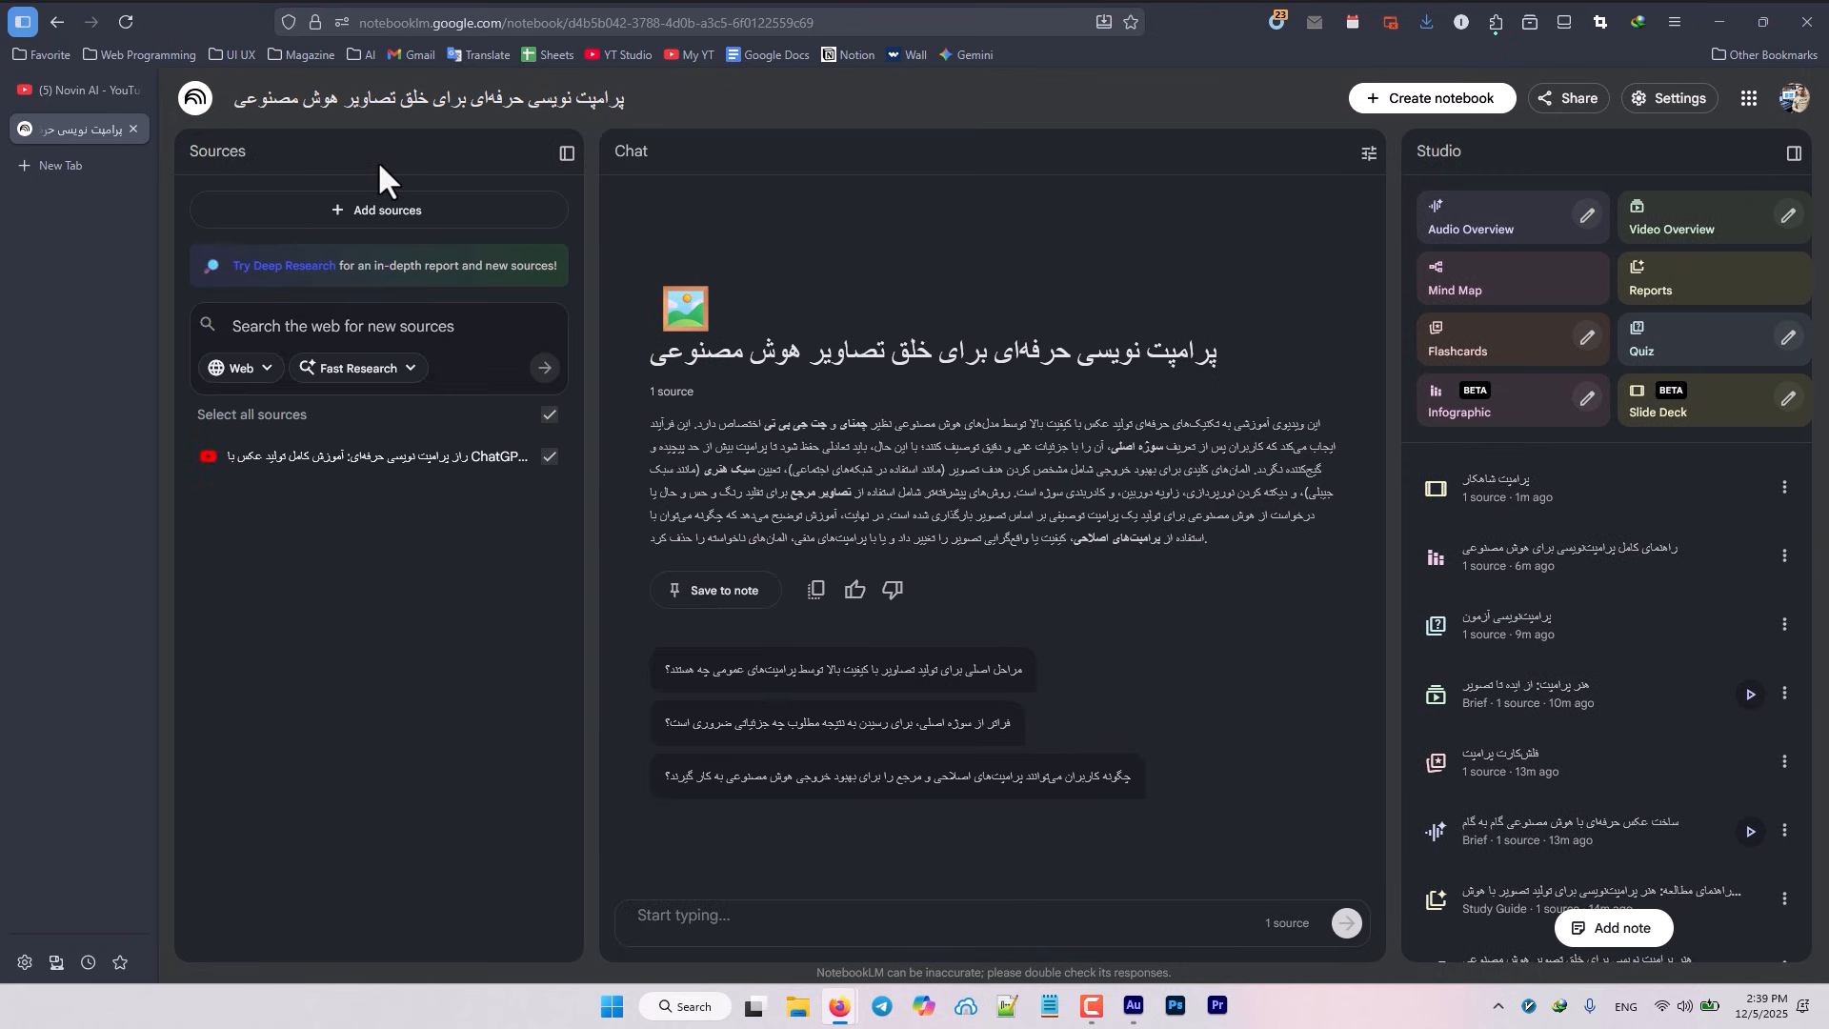
{"action": "left_click", "coordinate": [380, 205]}
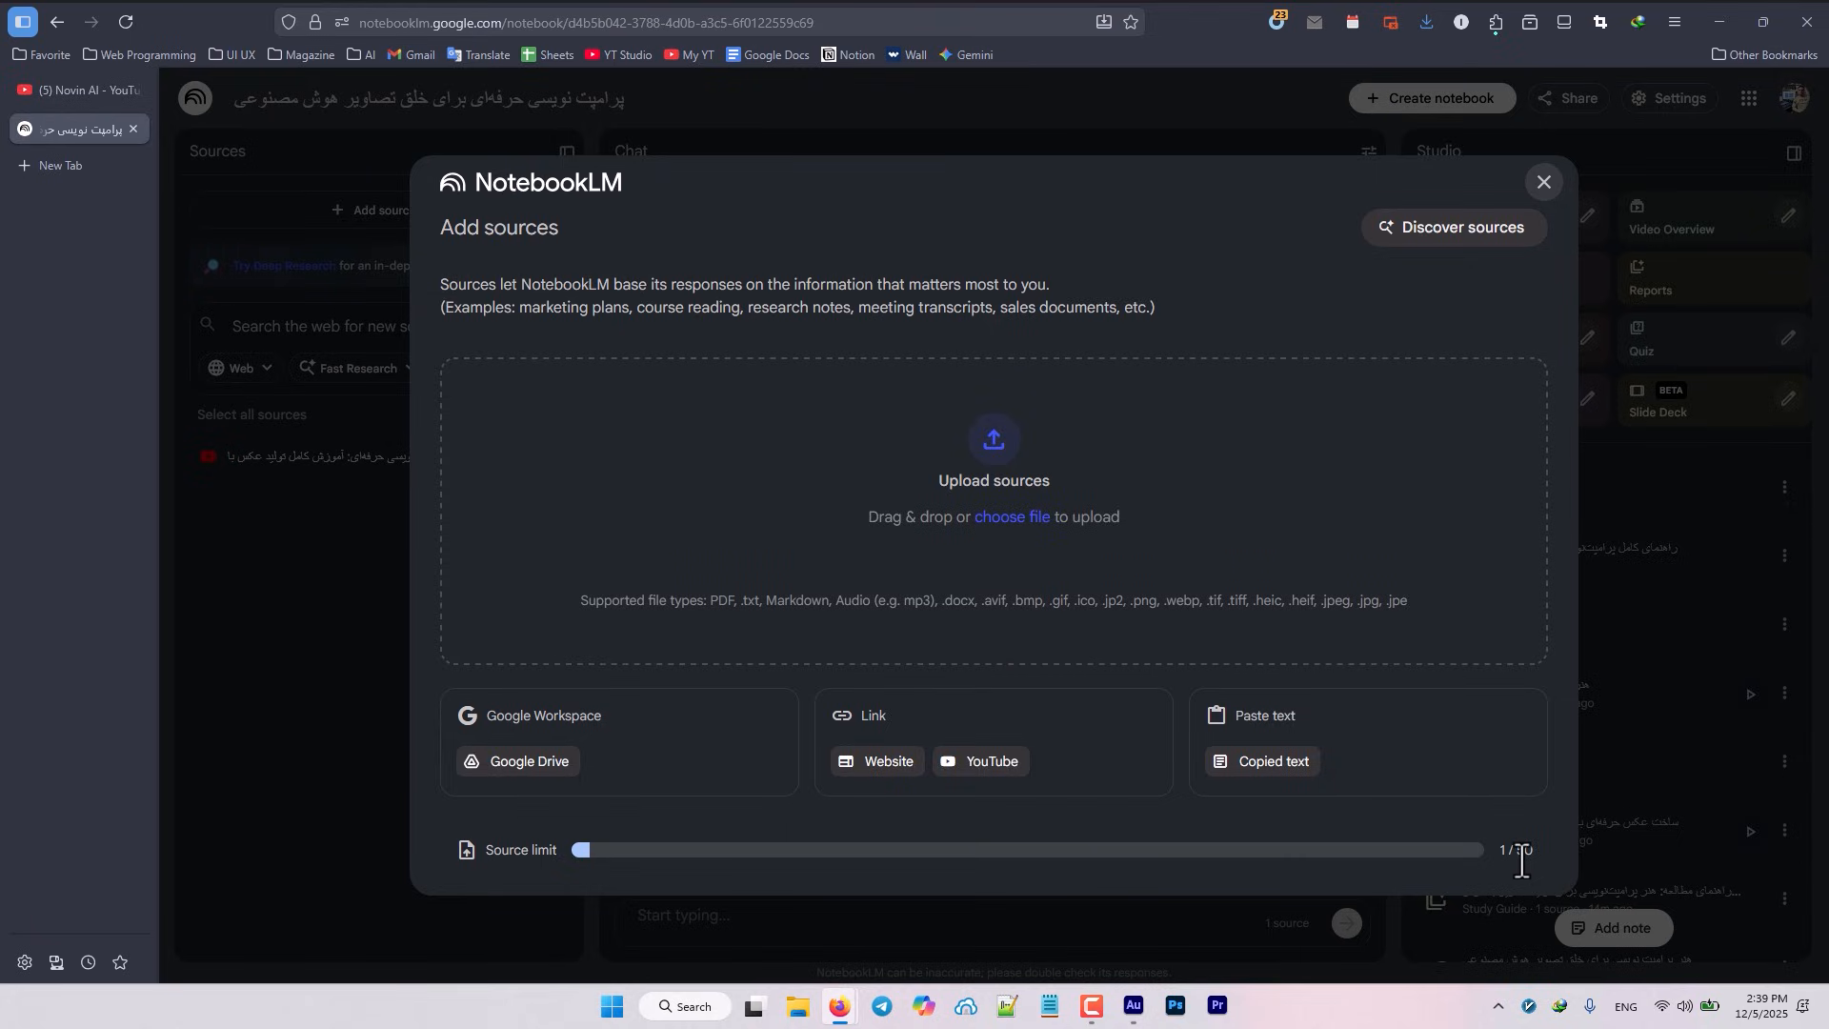
{"action": "left_click", "coordinate": [1545, 182]}
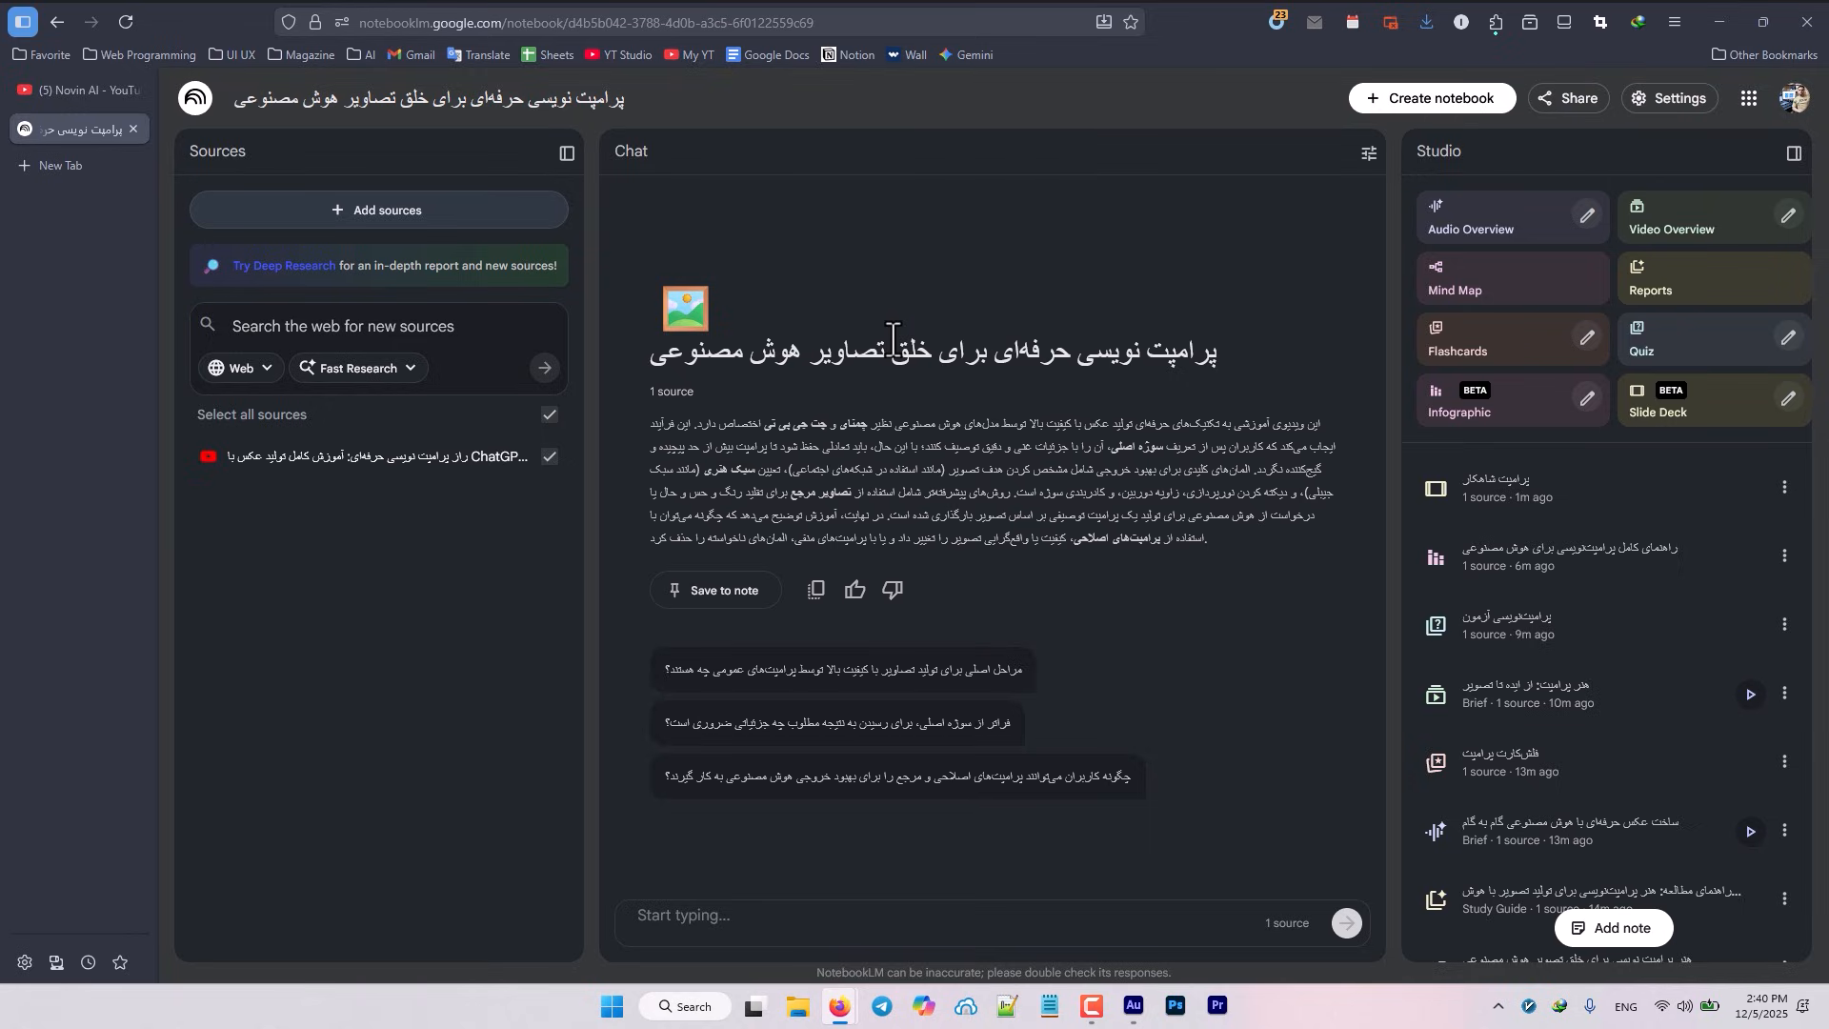
Search the web for new sources with Fast Research on "پرامت نویسی برای تولید عکس" and collapse the Sources area
{"action": "left_click", "coordinate": [379, 329]}
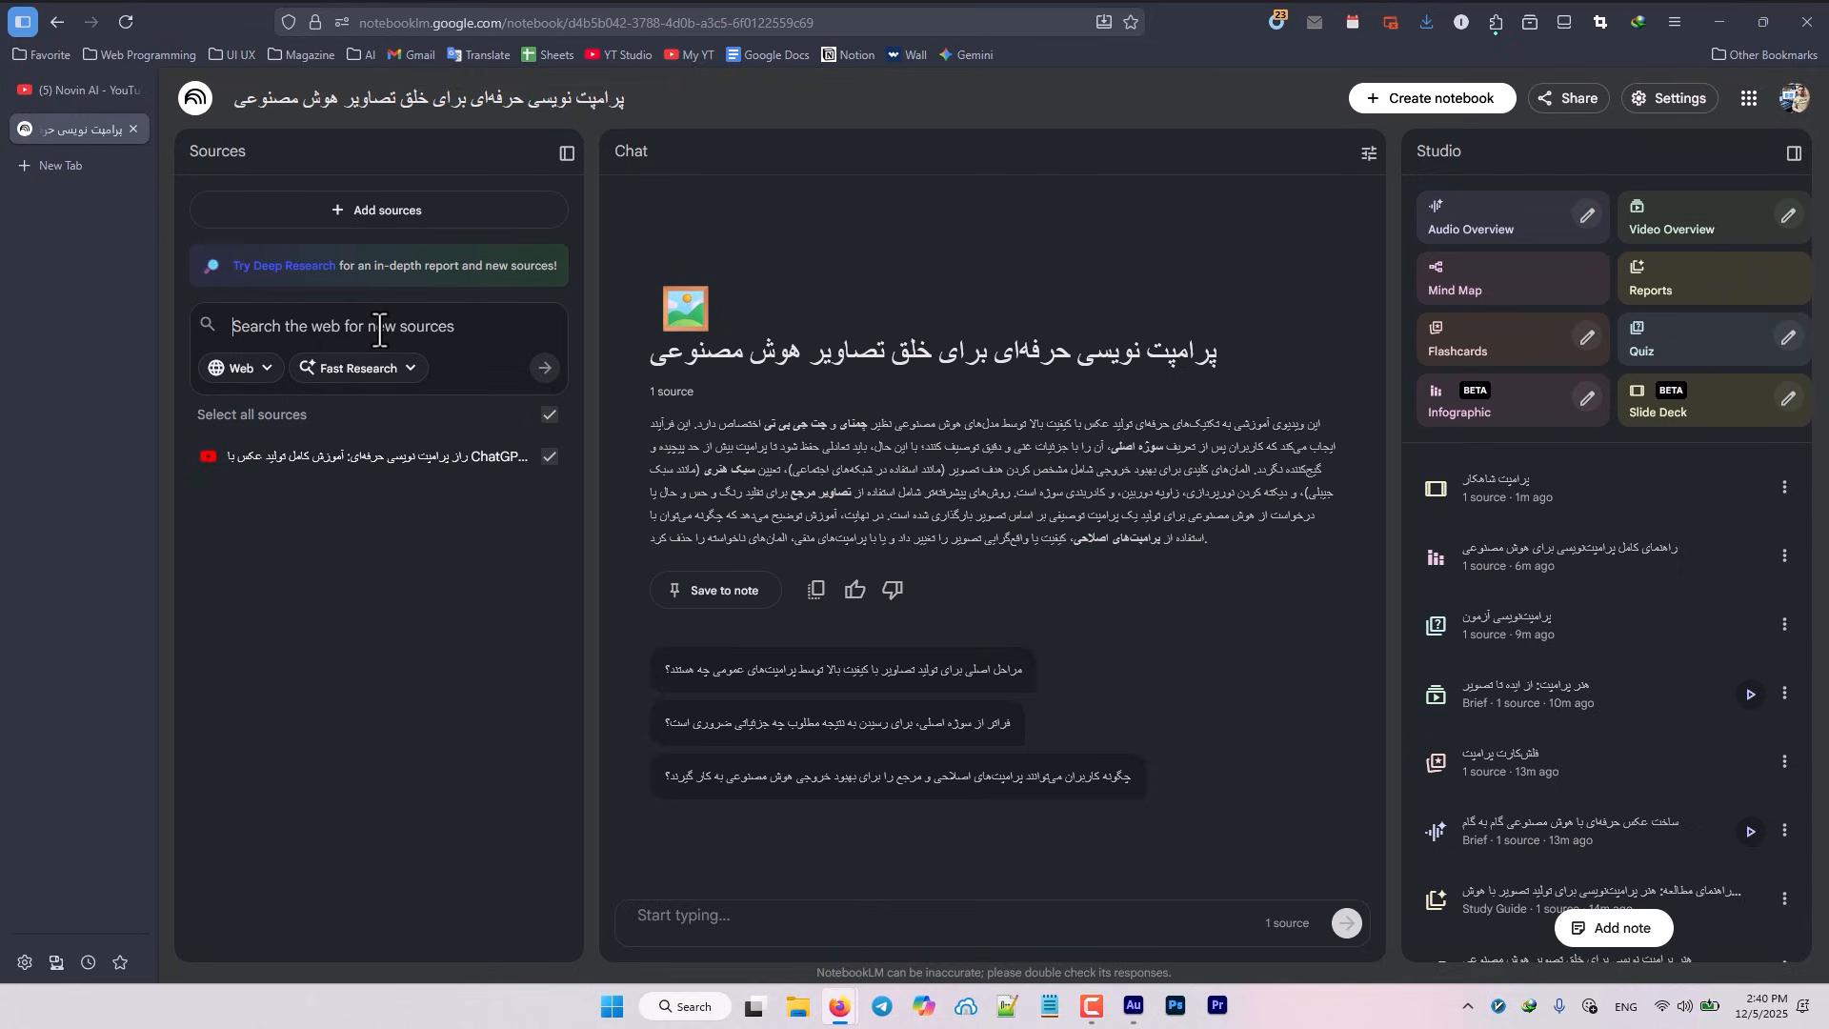
{"action": "key", "text": "alt+shift"}
{"action": "type", "text": "پرامپت نویسی برای تولید عکس"}
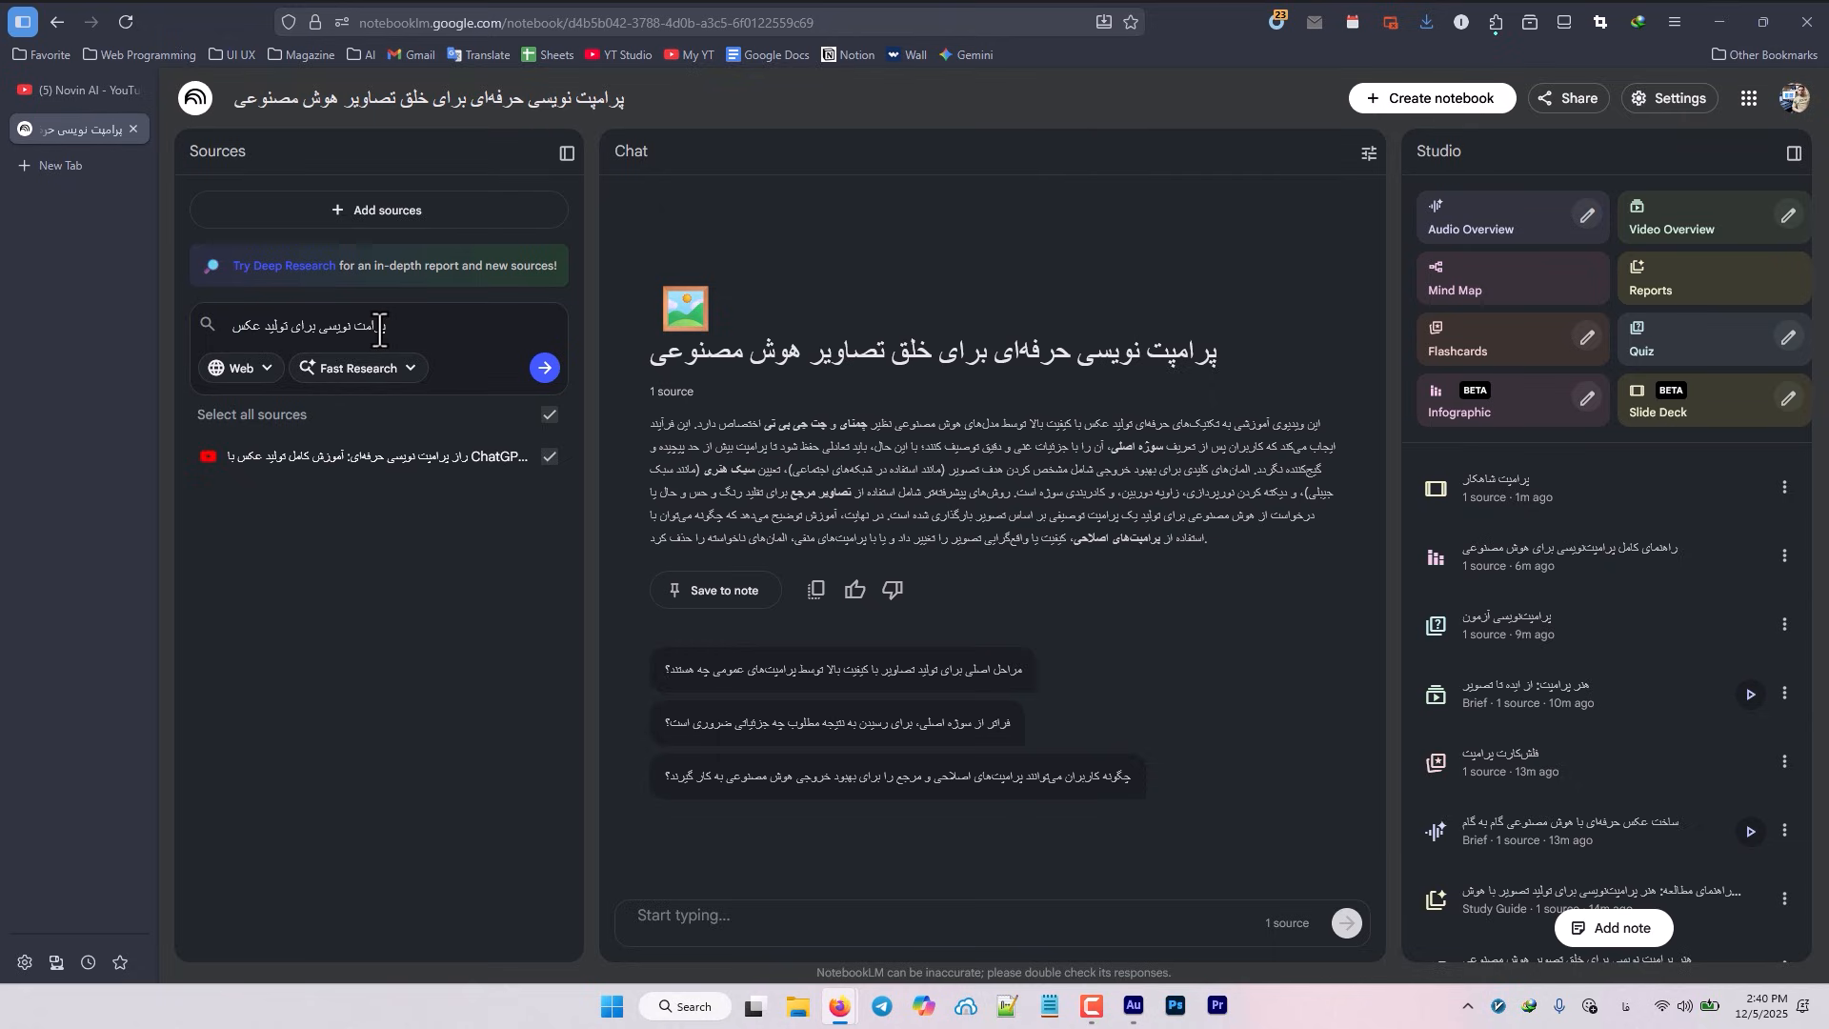
{"action": "key", "text": "Return"}
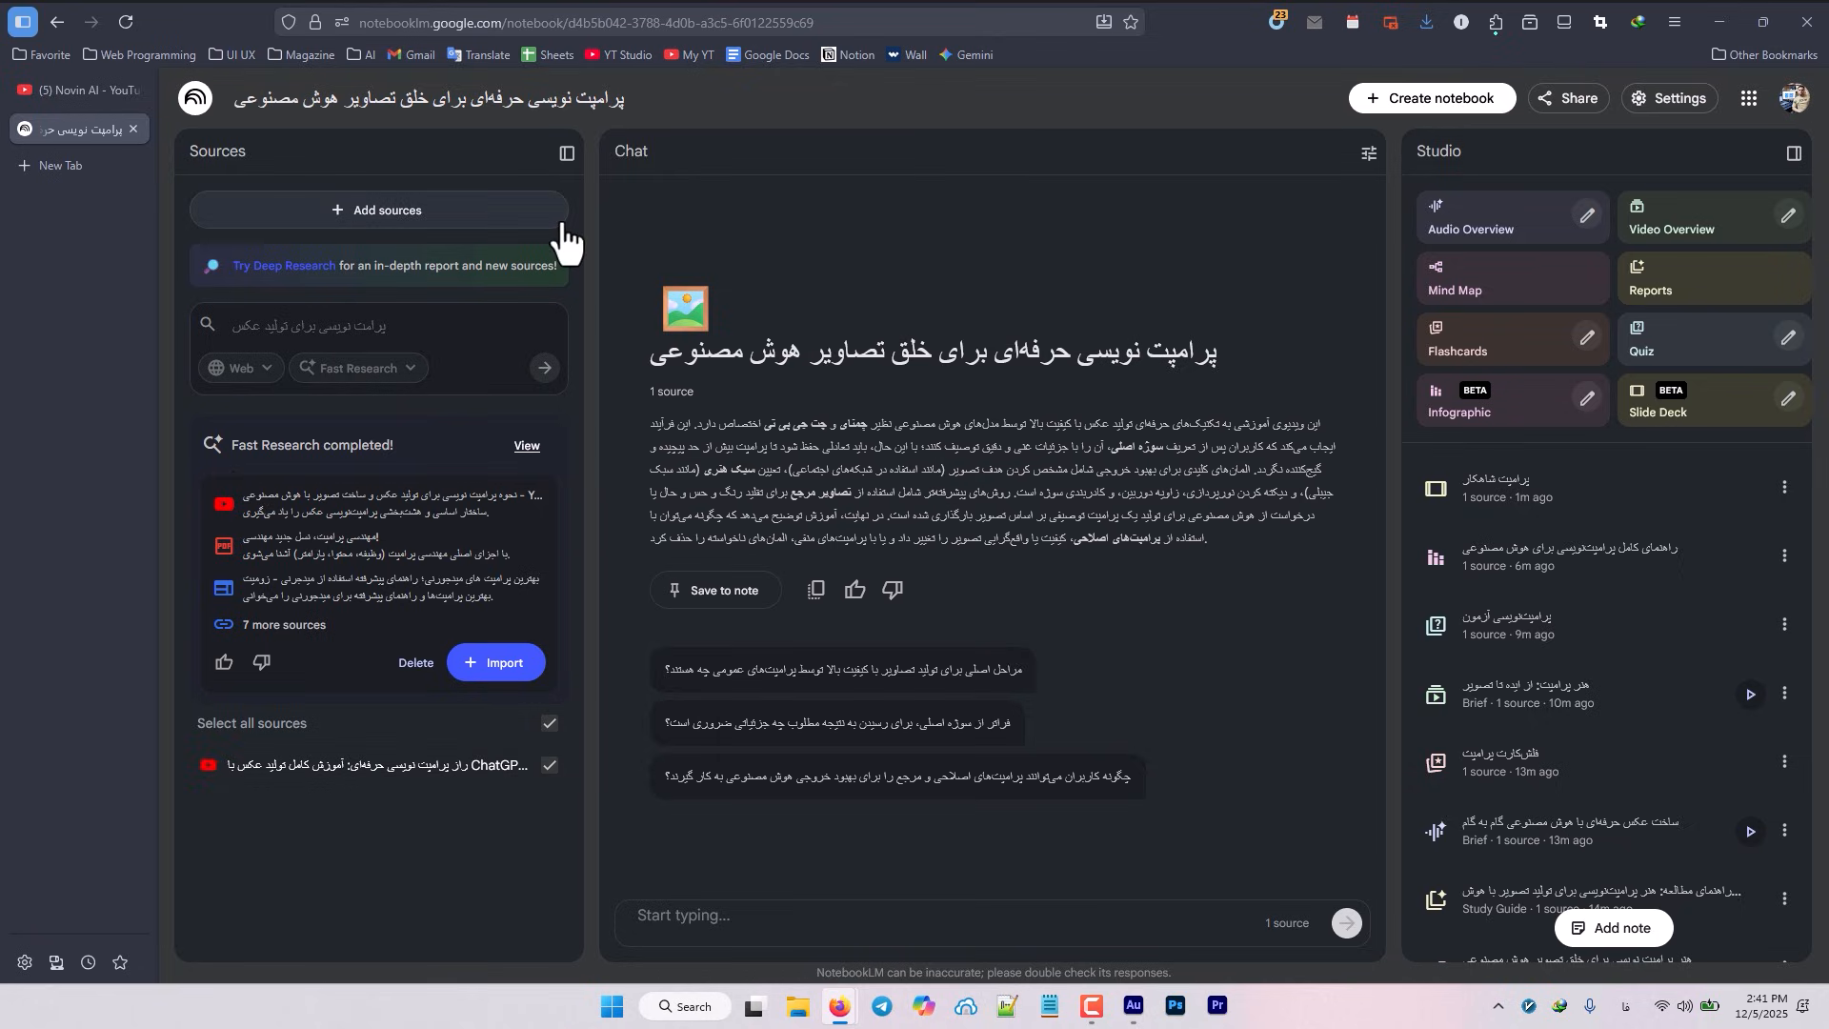
{"action": "left_click", "coordinate": [562, 155]}
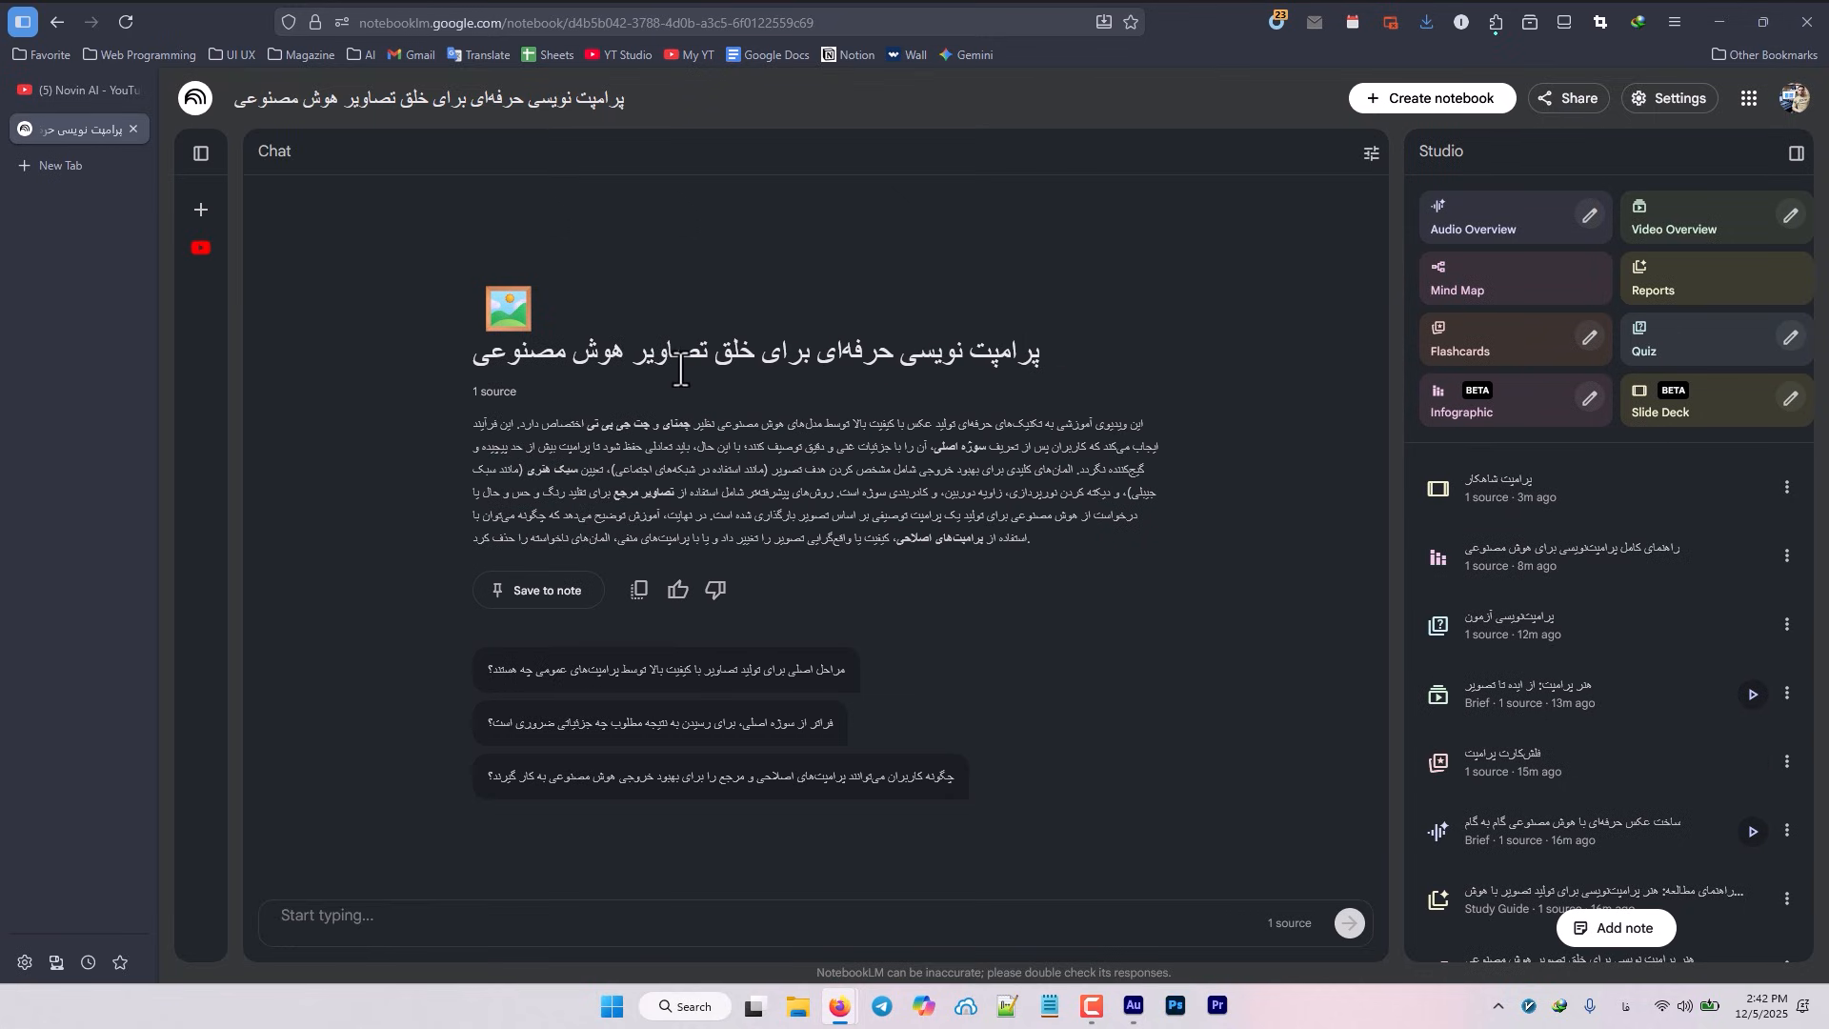
Ask the notebook chat "درباره کادربندی عکس بهم توضیح بده."
{"action": "left_click", "coordinate": [1124, 911]}
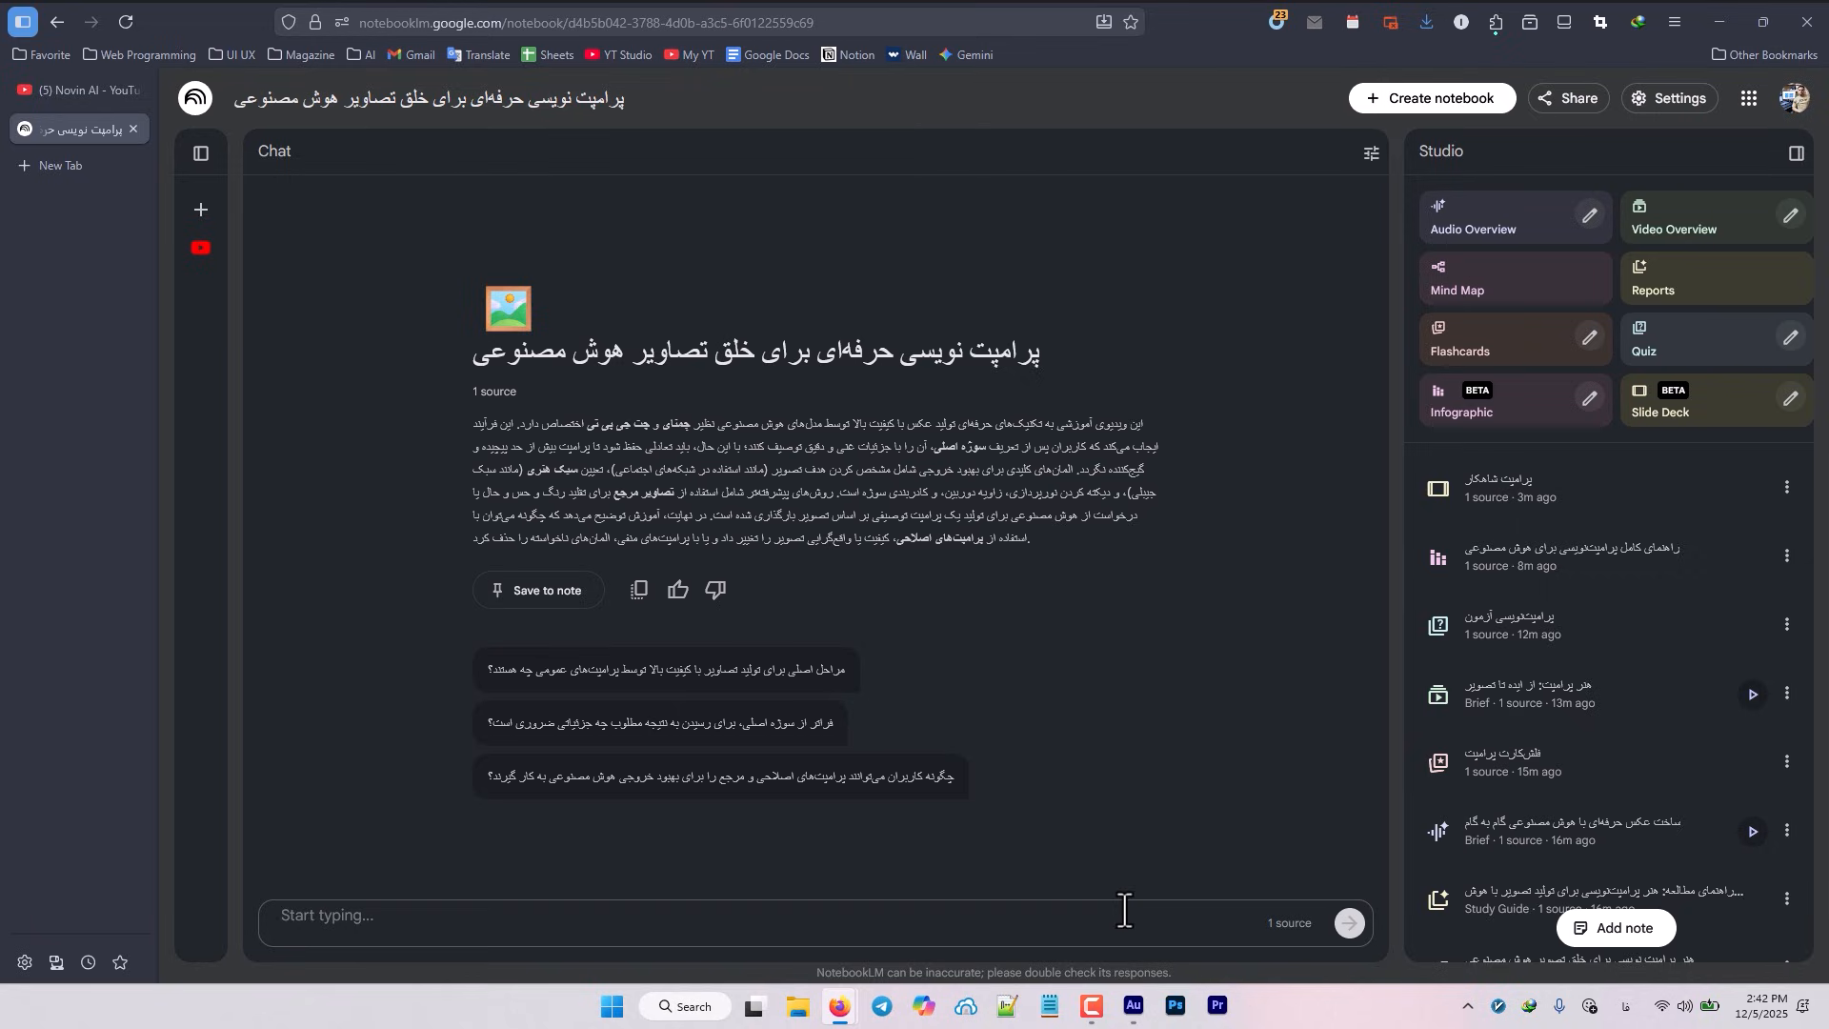
{"action": "type", "text": "درباره کادربندی عکس هم توضیح بدم"}
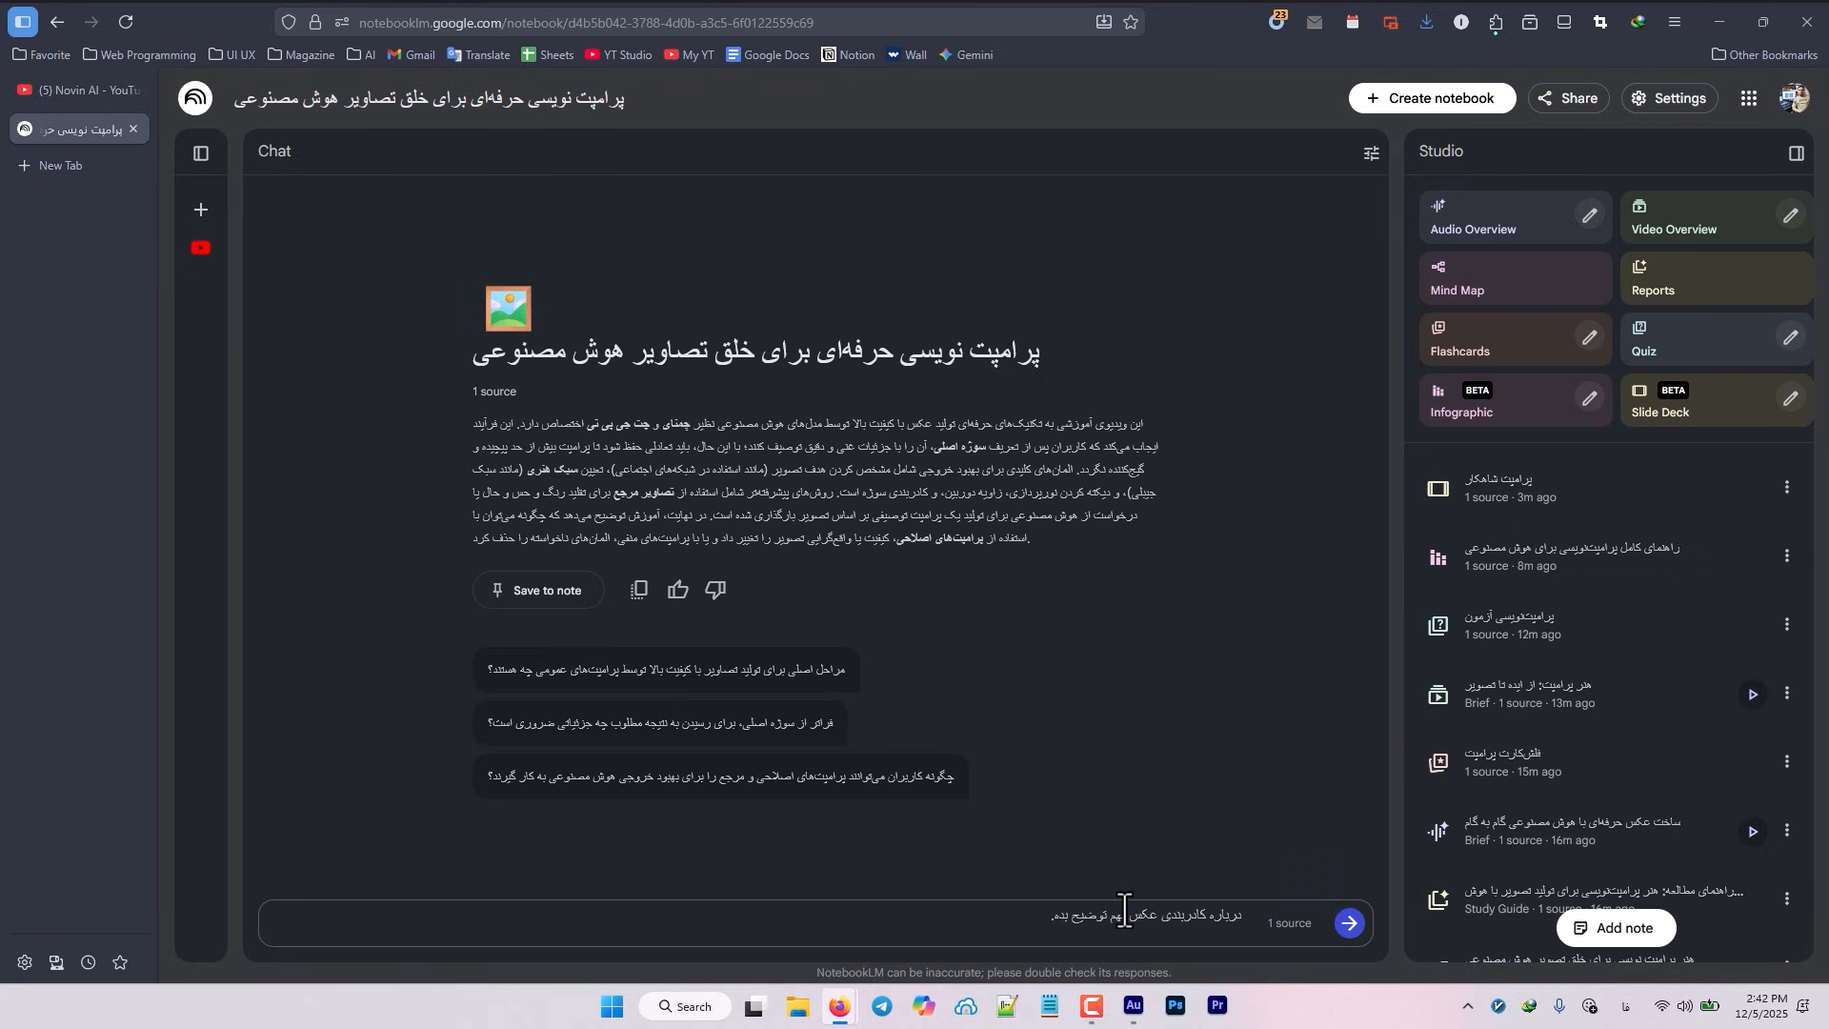
{"action": "key", "text": "Return"}
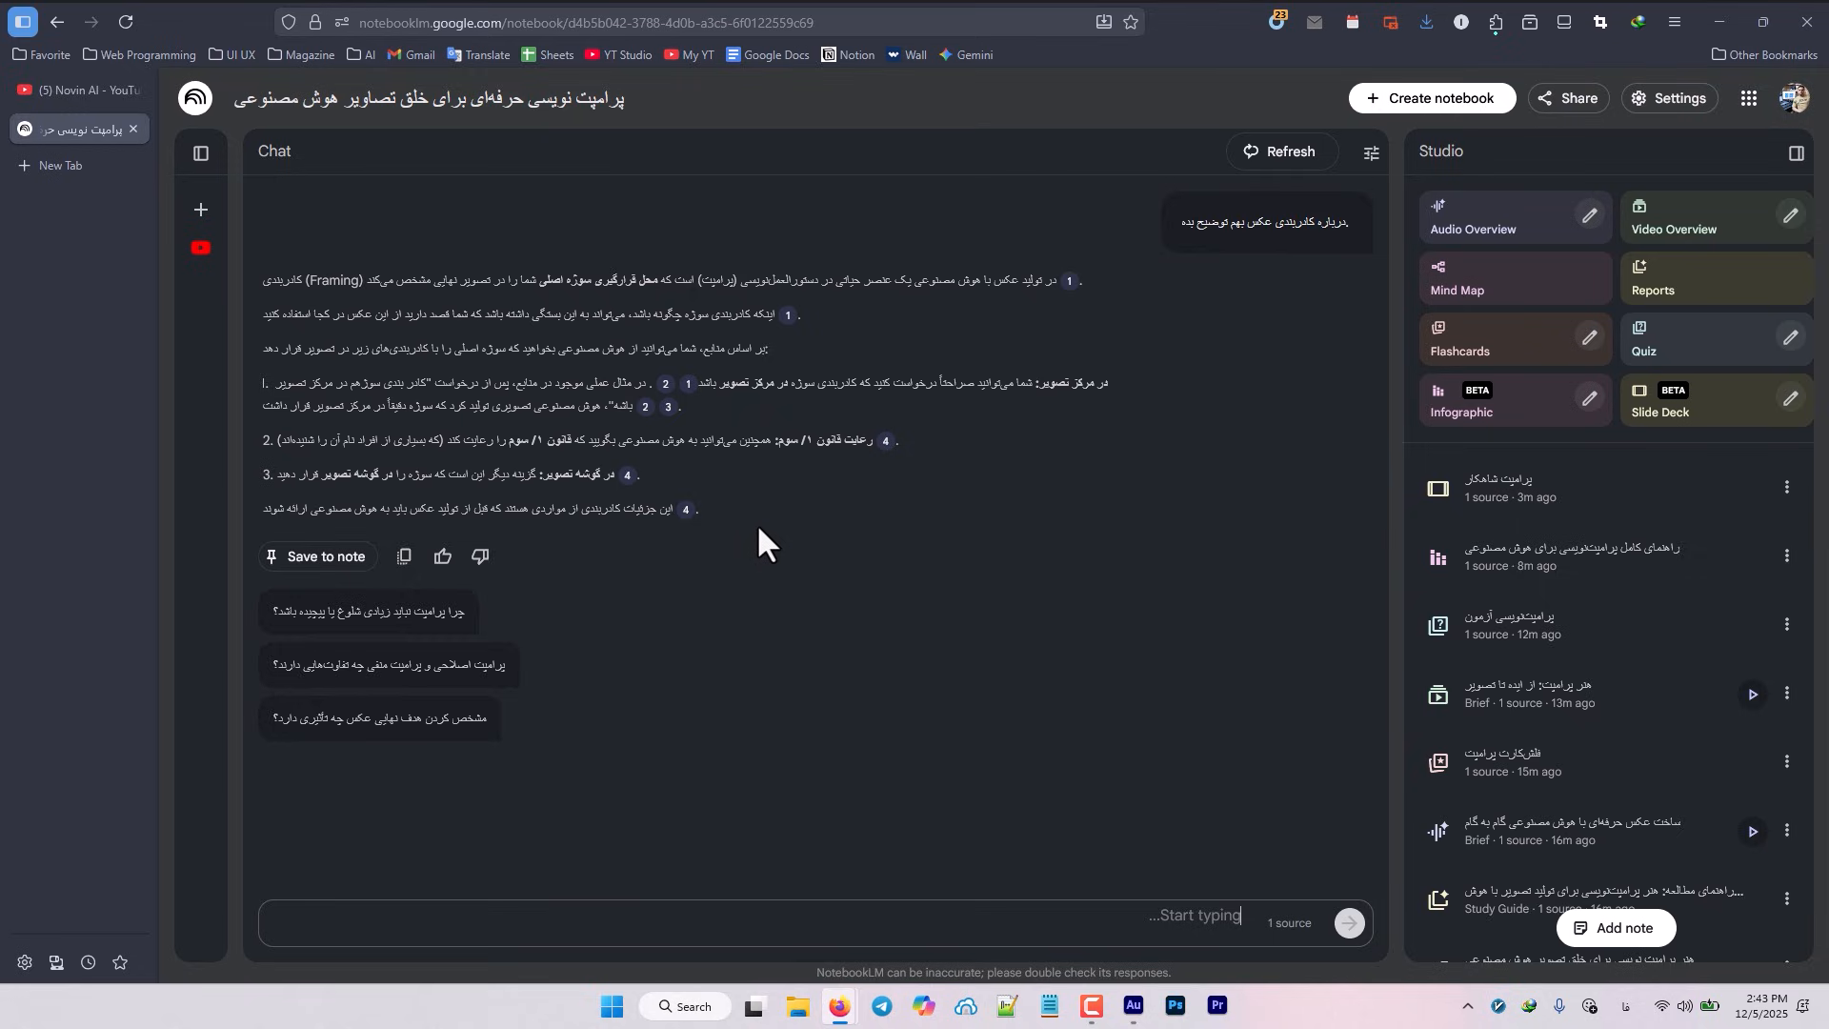
Switch to the Novin AI channel page on YouTube
{"action": "left_click", "coordinate": [76, 91]}
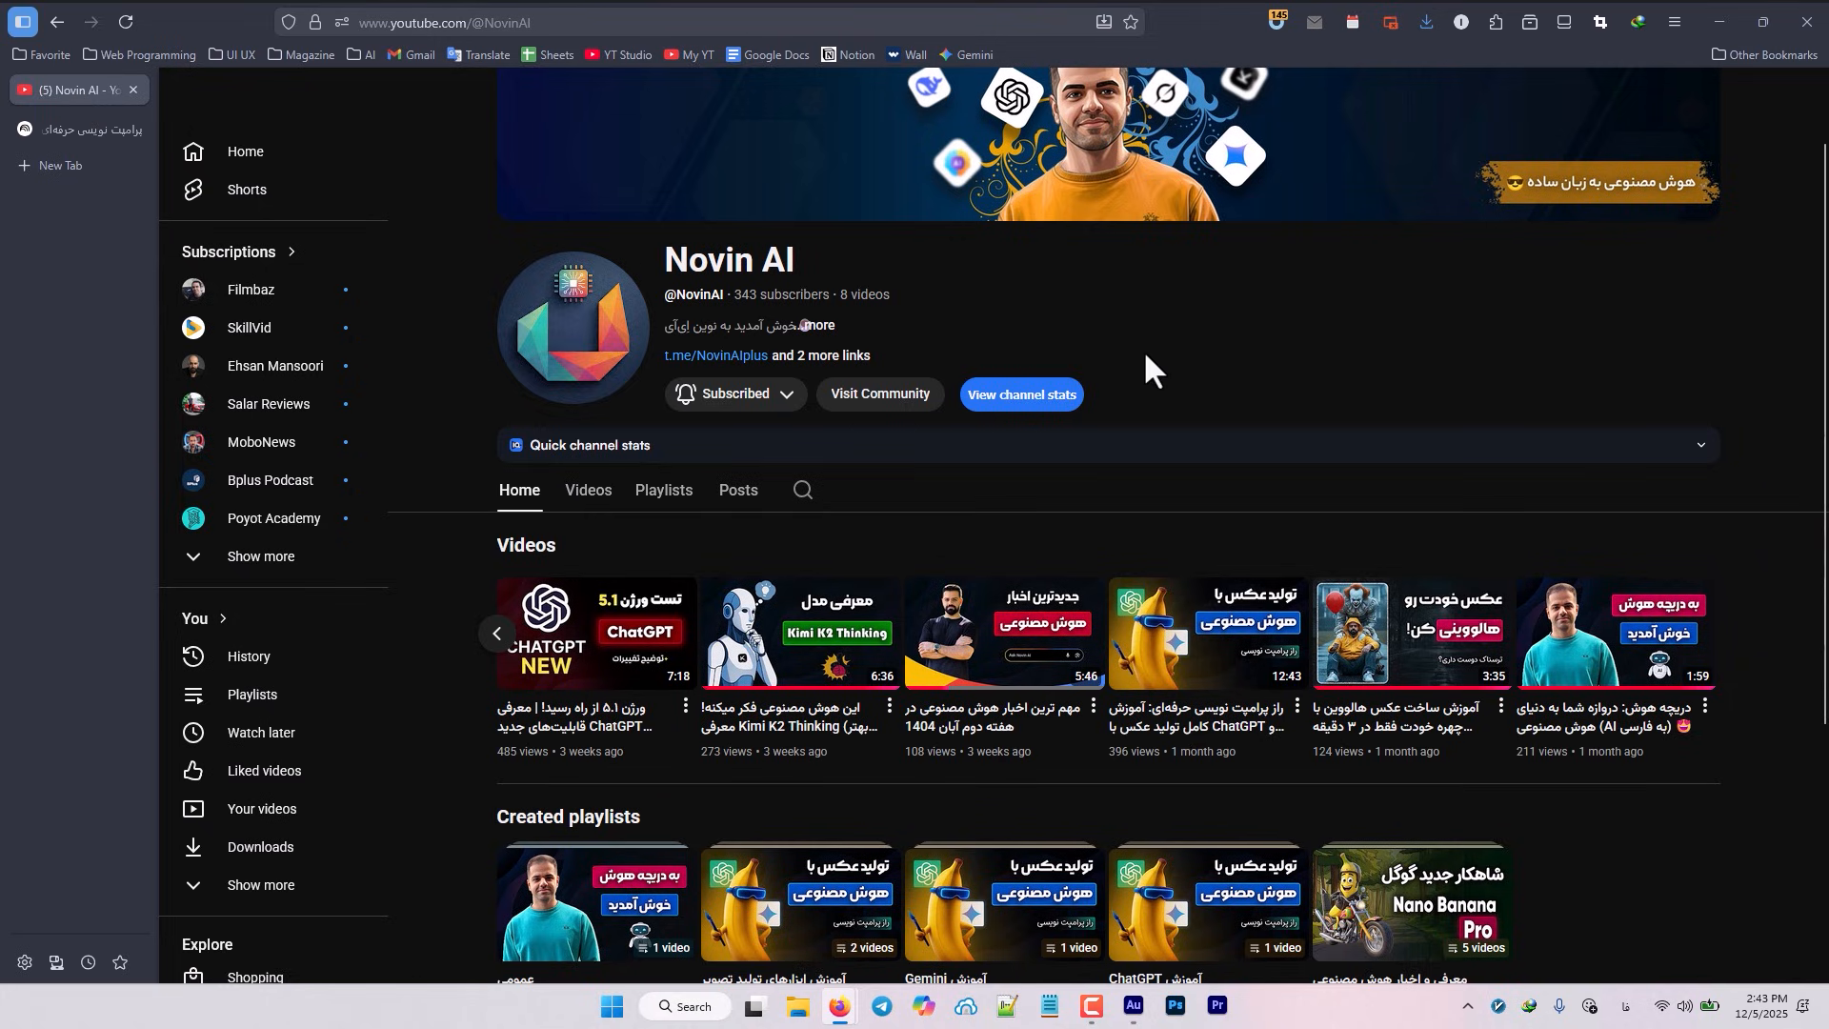